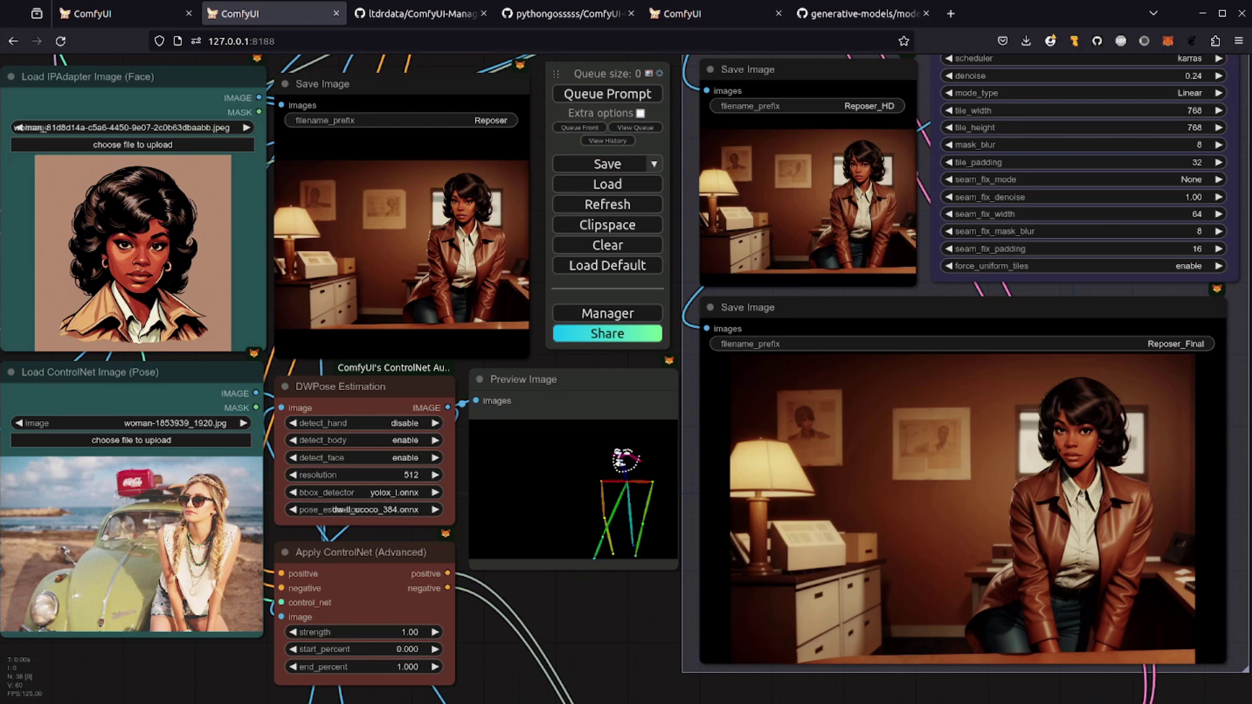
- Regenerate the Reposer image with woman-1867093_1920.jpg as the ControlNet pose image
{"action": "left_click", "coordinate": [243, 423]}
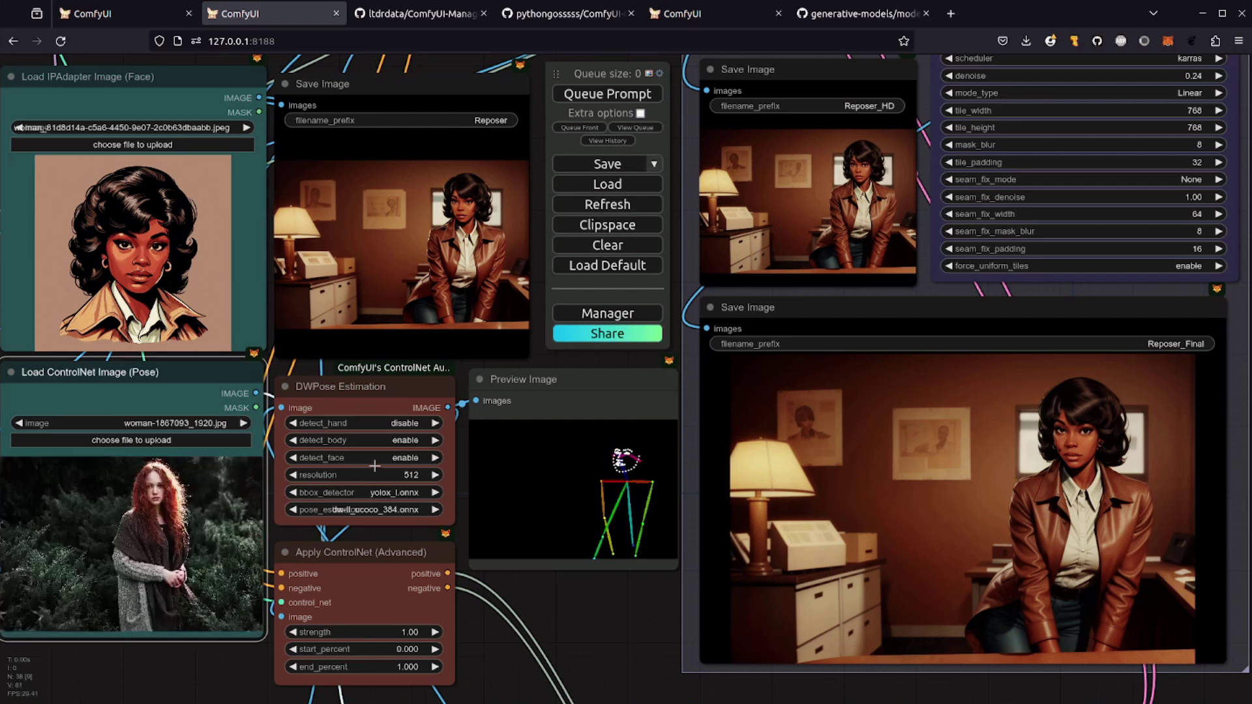
{"action": "left_click", "coordinate": [601, 96]}
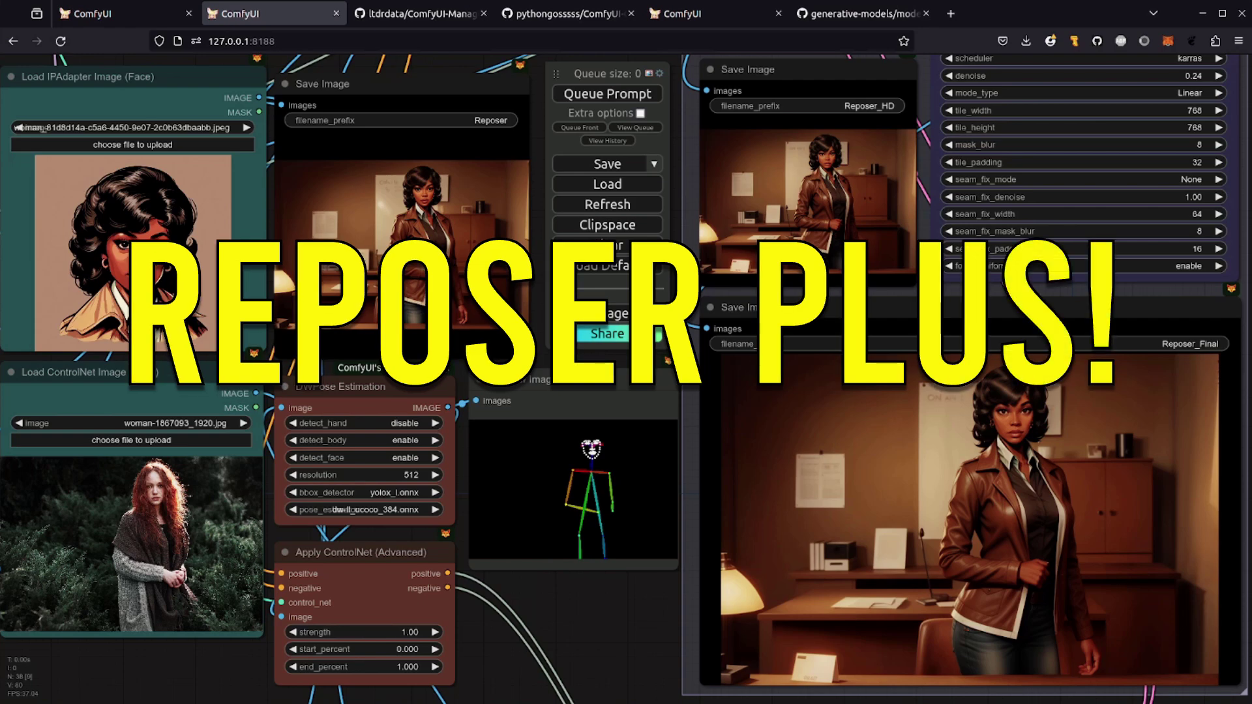
- Zoom out and move the queue panel to the bottom-right corner
{"action": "scroll", "coordinate": [655, 536], "scroll_direction": "down", "scroll_amount": 4}
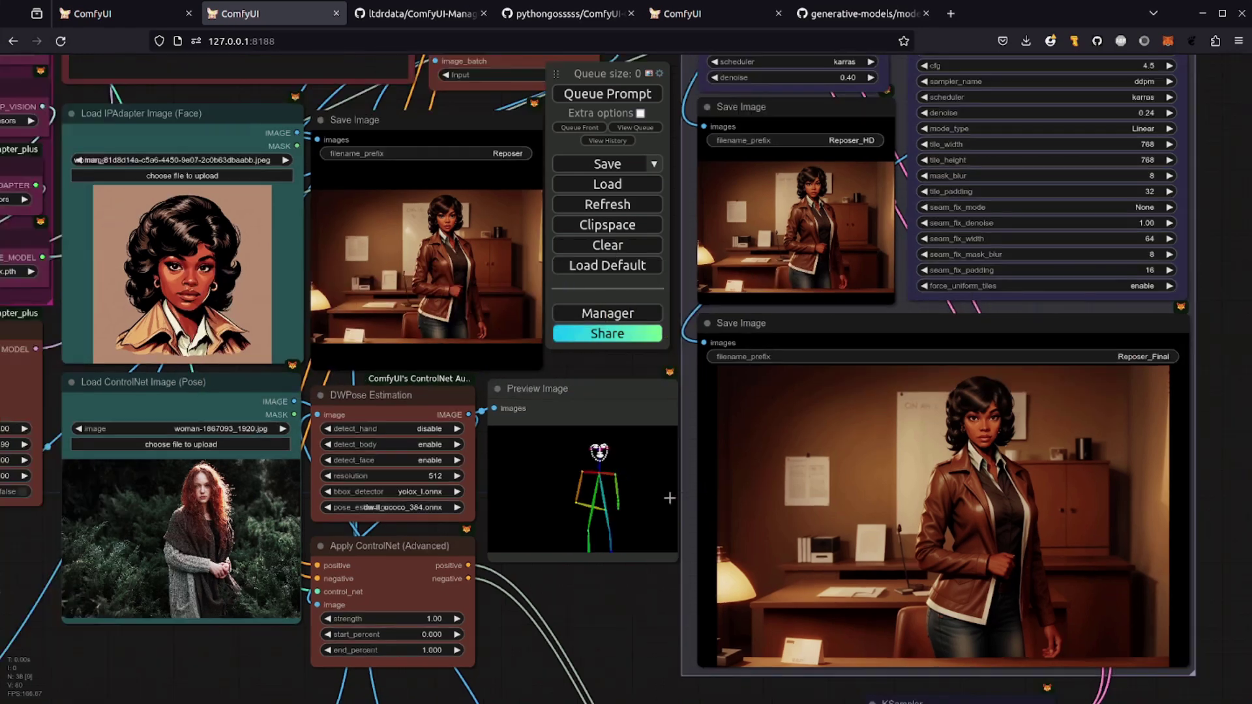
{"action": "scroll", "coordinate": [656, 535], "scroll_direction": "down", "scroll_amount": 4}
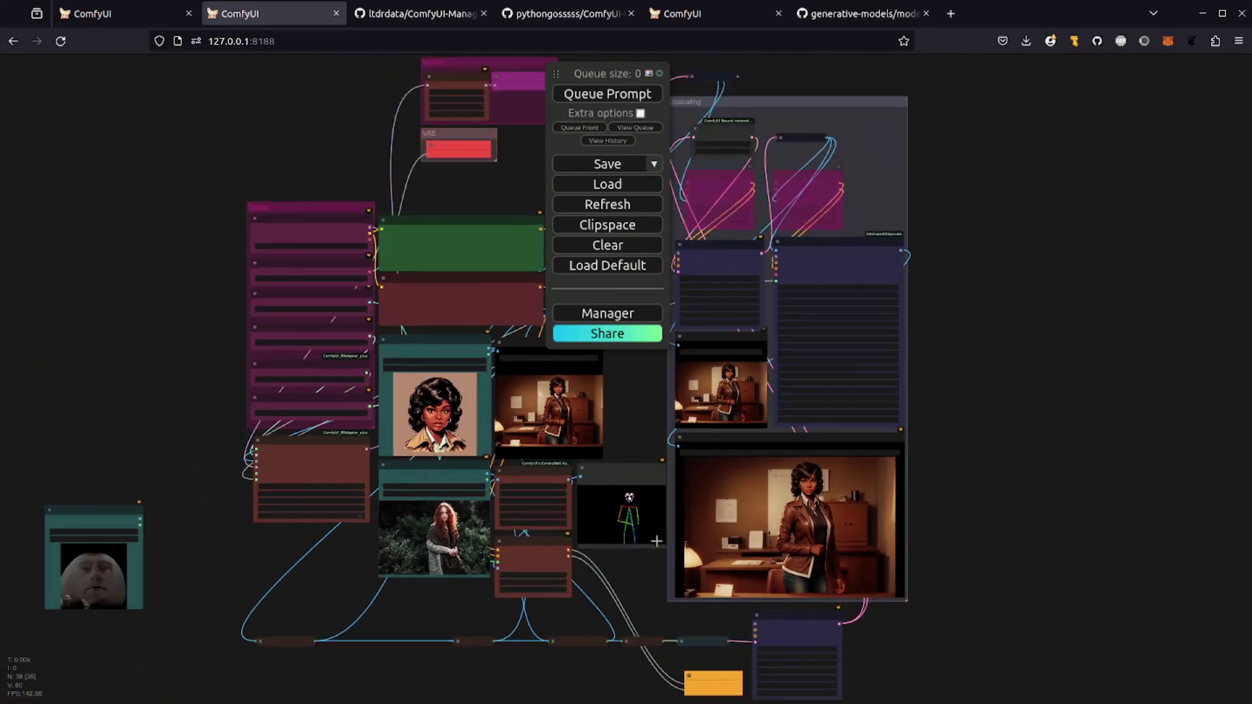
{"action": "scroll", "coordinate": [643, 568], "scroll_direction": "down", "scroll_amount": 1}
{"action": "scroll", "coordinate": [640, 565], "scroll_direction": "down", "scroll_amount": 1}
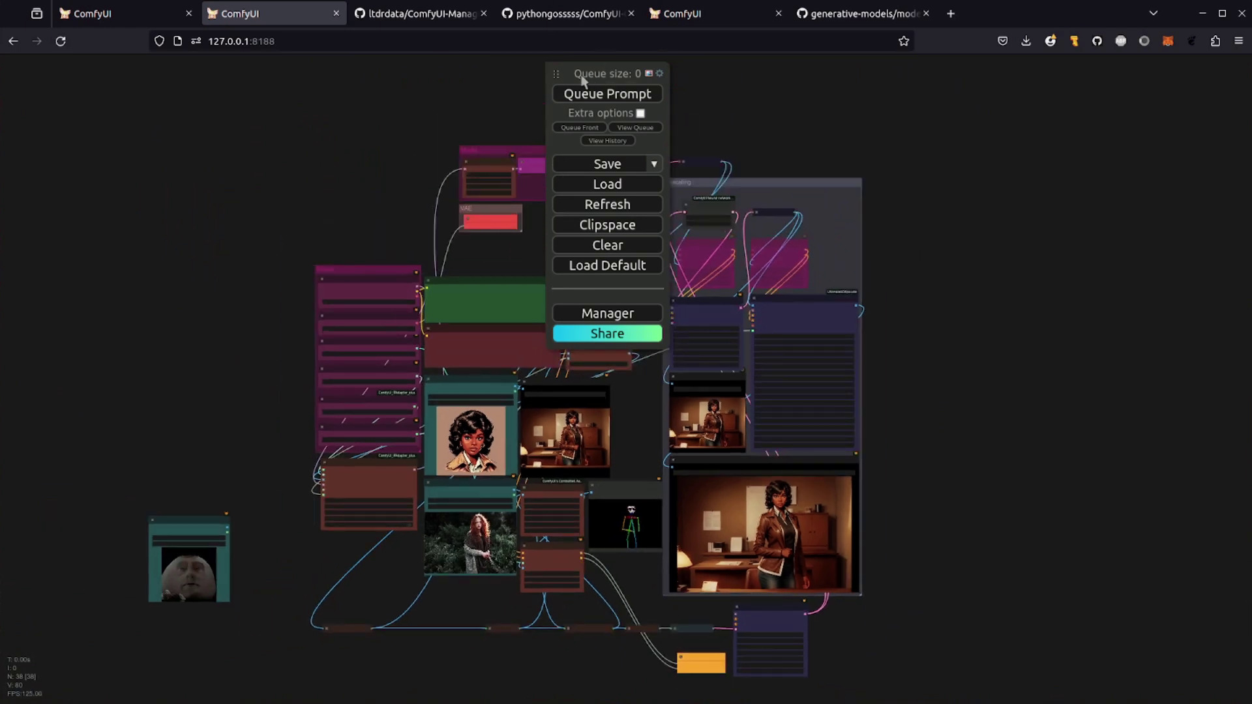
{"action": "left_click_drag", "start_coordinate": [556, 73], "coordinate": [1250, 469]}
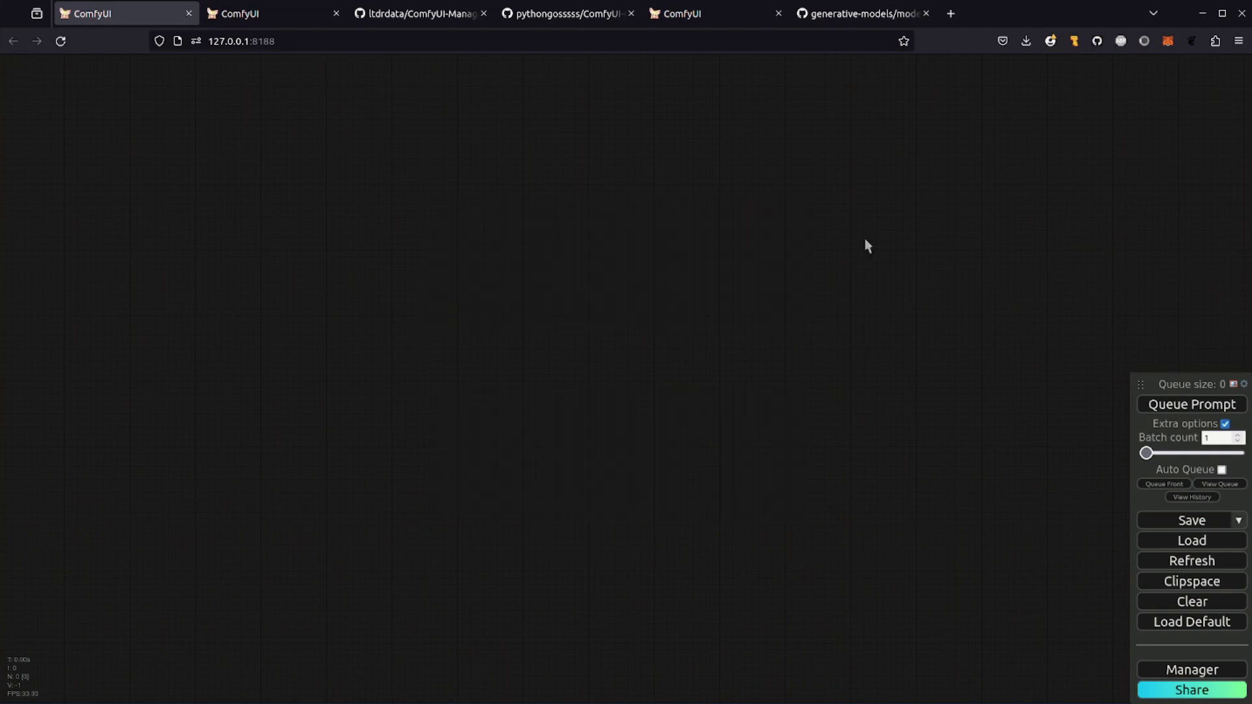
- Add a first KSampler node to the empty canvas from the node search
{"action": "double_click", "coordinate": [561, 203]}
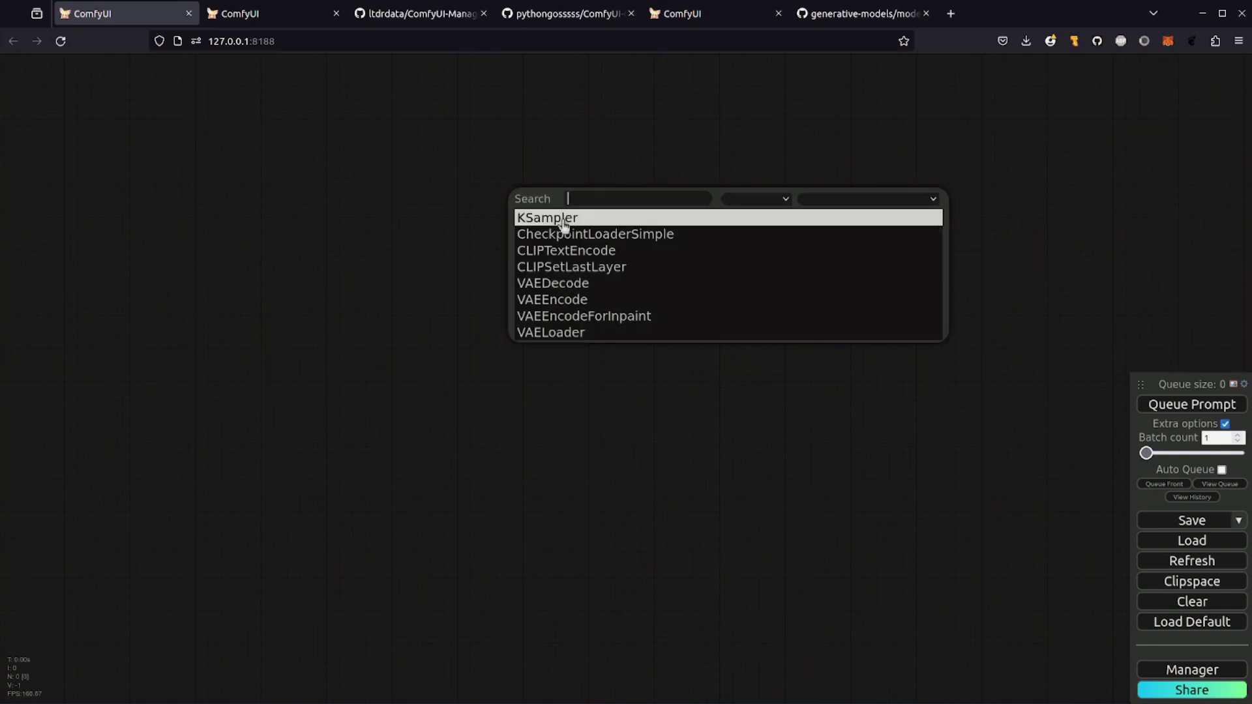
{"action": "left_click", "coordinate": [563, 221]}
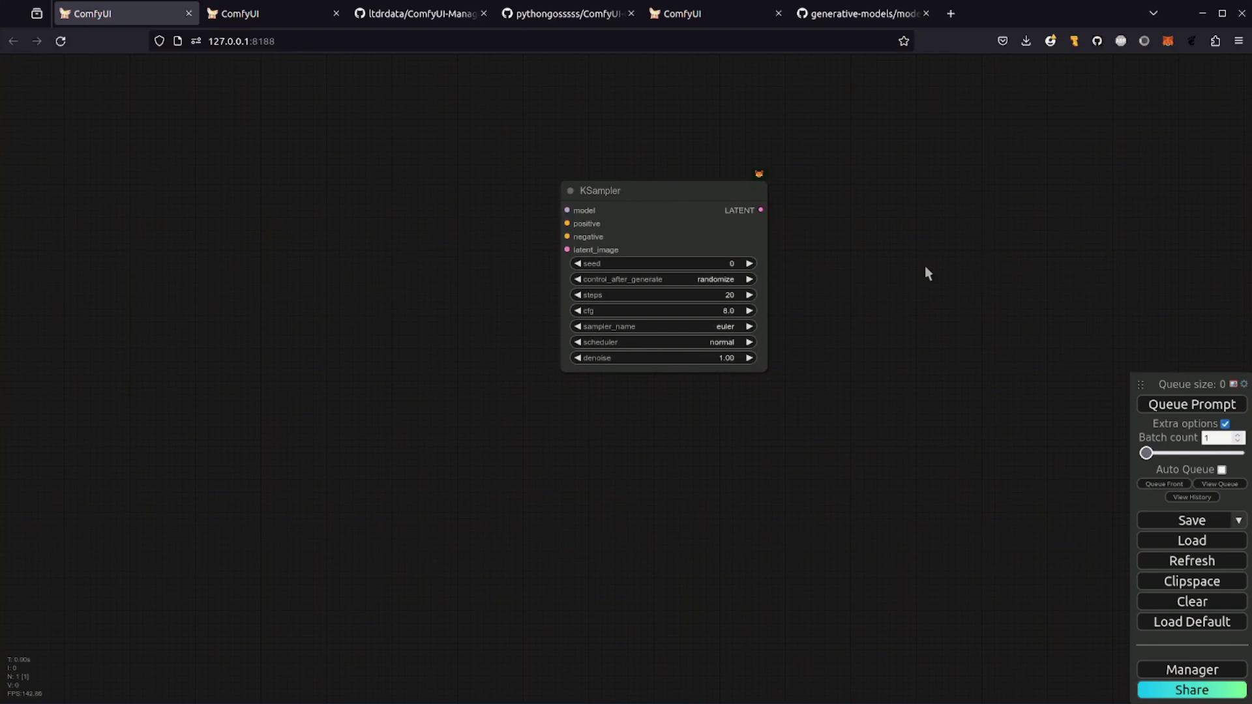
{"action": "scroll", "coordinate": [669, 278], "scroll_direction": "up", "scroll_amount": 5}
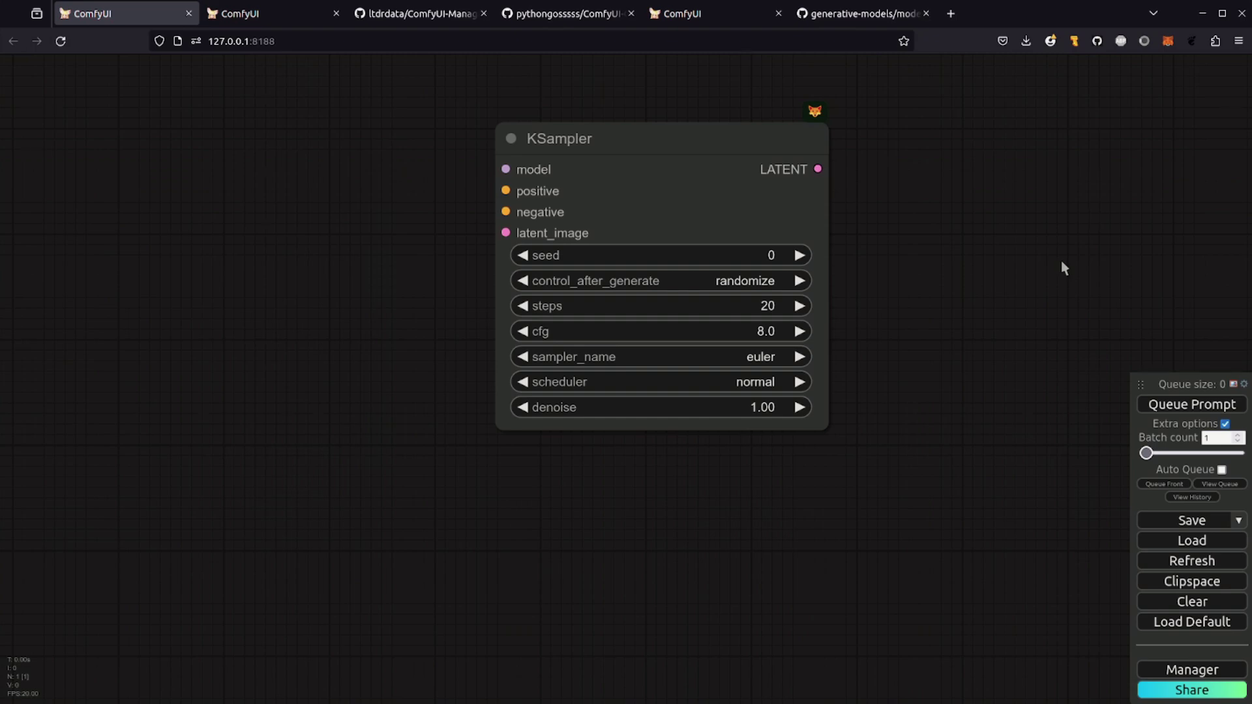
{"action": "double_click", "coordinate": [899, 132]}
- Add a second KSampler from Add Node > sampling and place it beside the first
{"action": "right_click", "coordinate": [184, 122]}
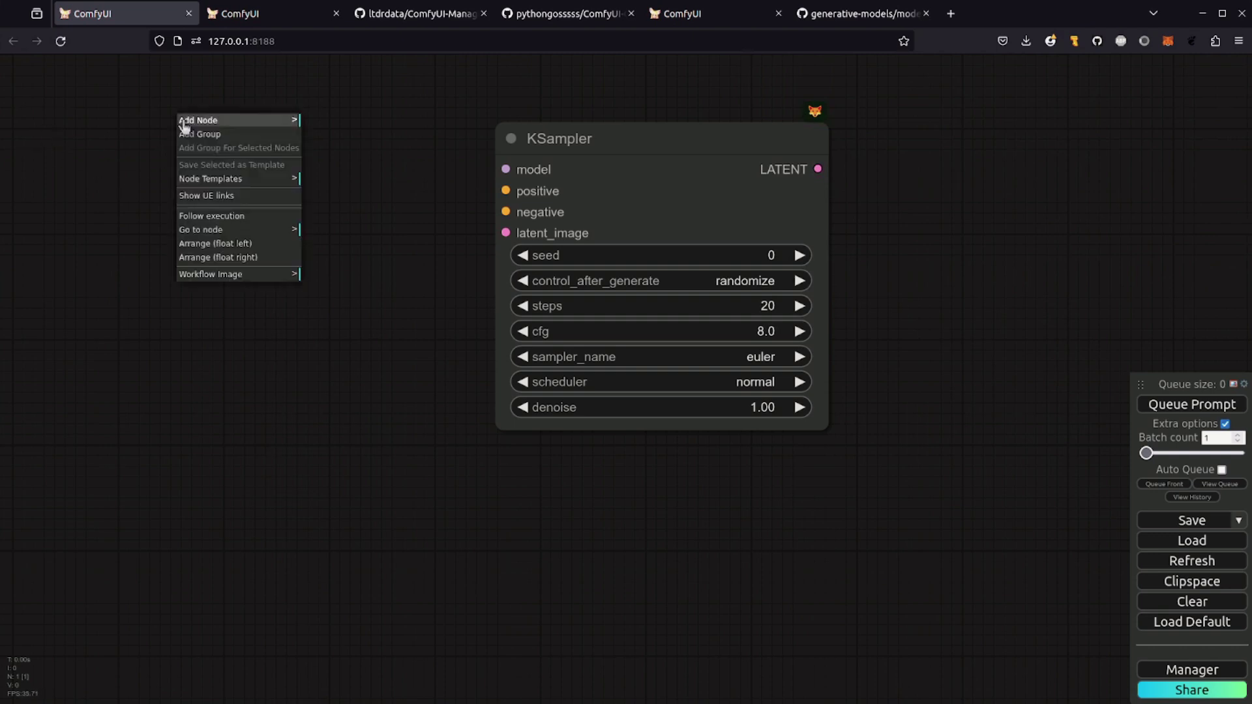
{"action": "mouse_move", "coordinate": [210, 123]}
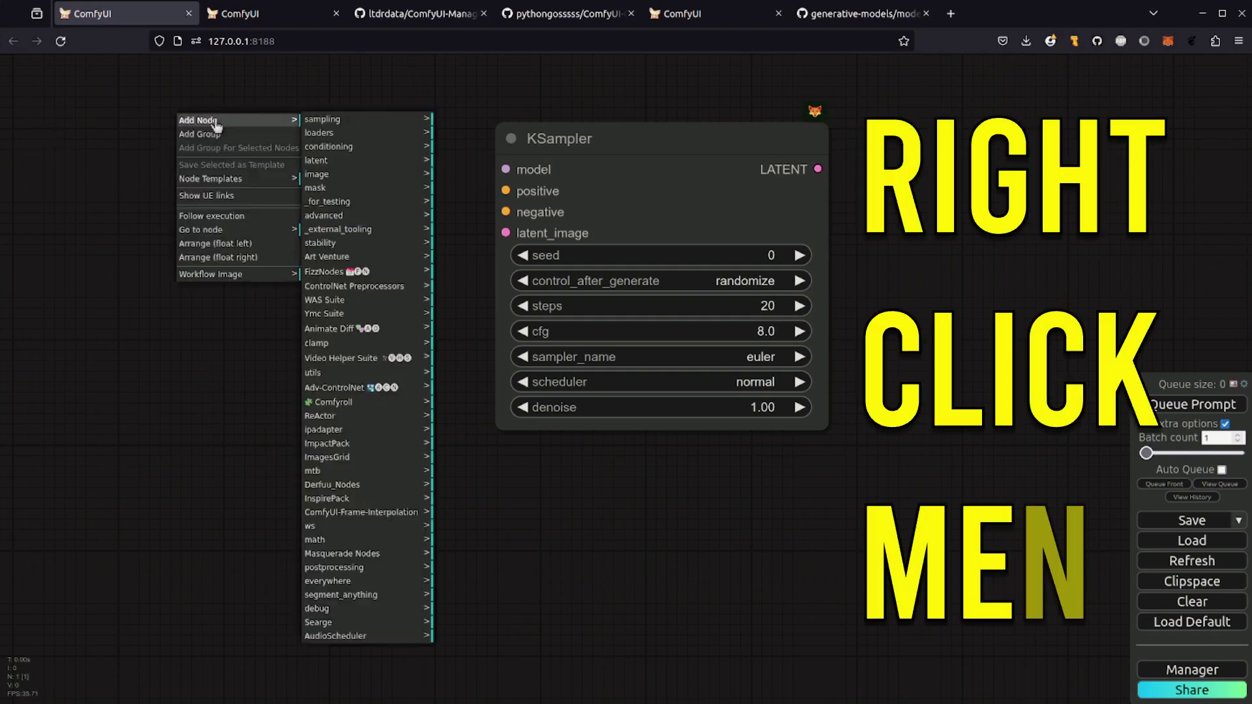
{"action": "left_click", "coordinate": [355, 124]}
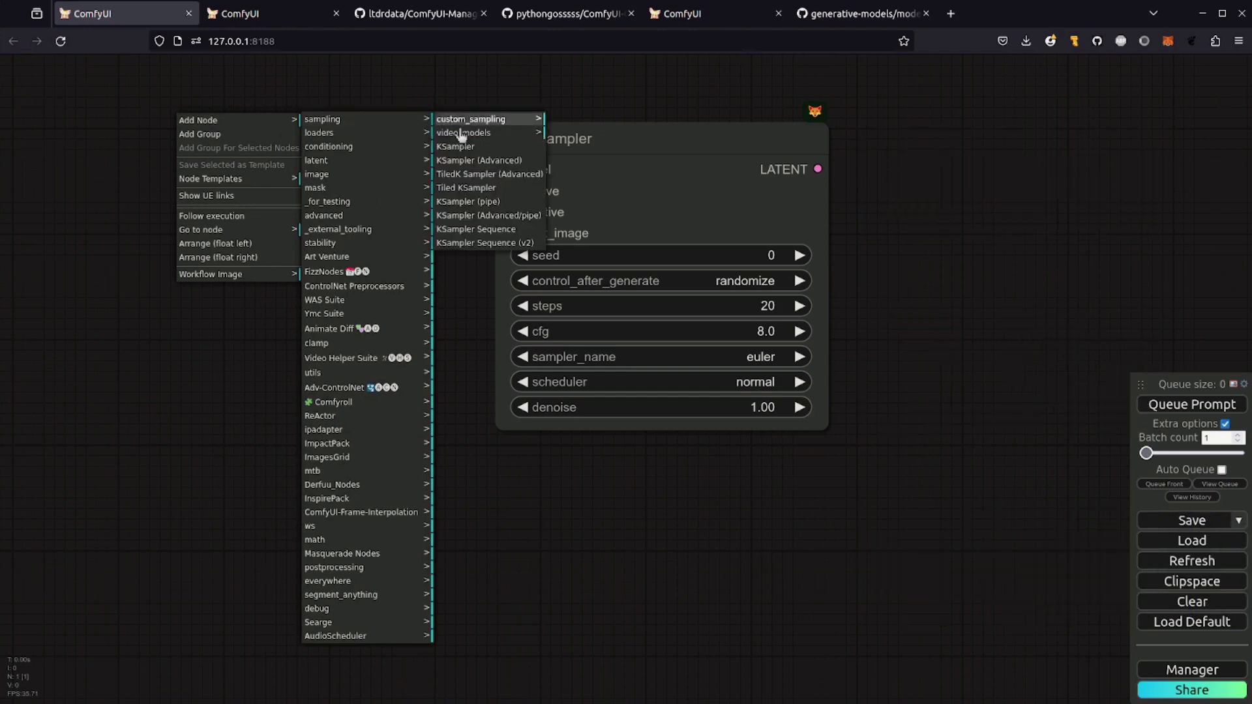
{"action": "left_click", "coordinate": [462, 151]}
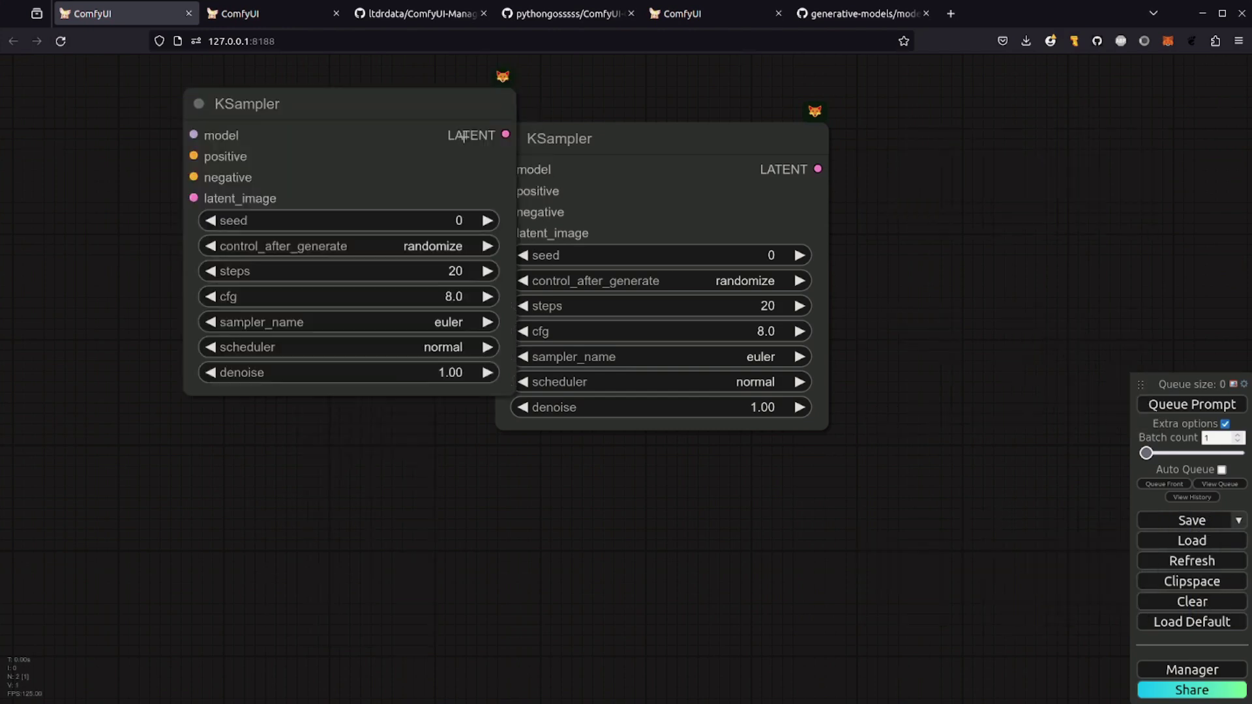
{"action": "left_click_drag", "start_coordinate": [408, 104], "coordinate": [365, 144]}
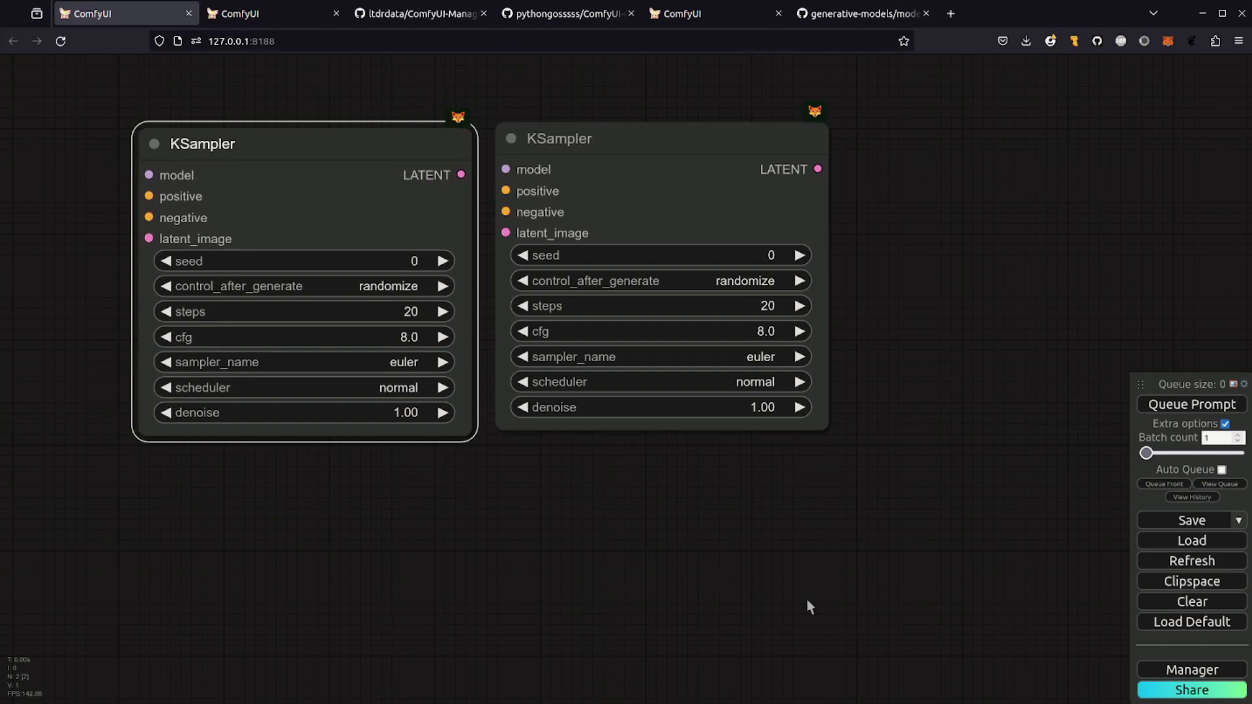
- Add a Load Checkpoint node feeding the KSampler's model input
{"action": "left_click_drag", "start_coordinate": [808, 599], "coordinate": [1069, 601]}
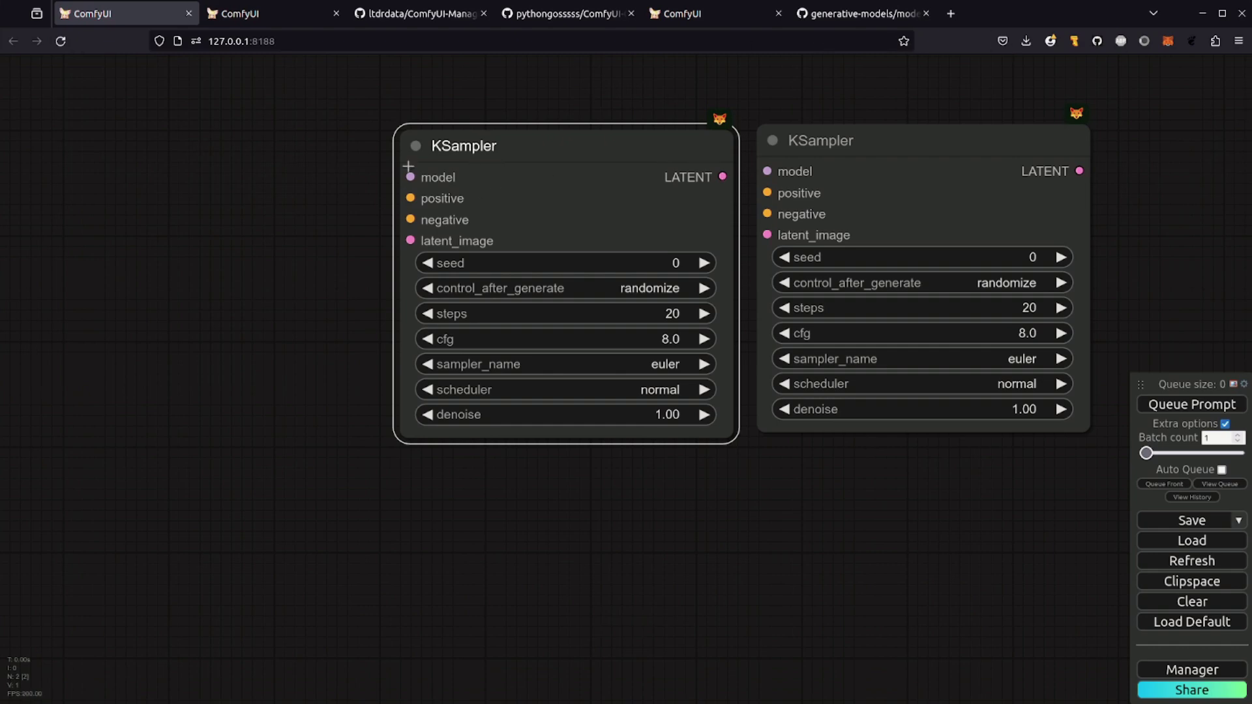
{"action": "left_click_drag", "start_coordinate": [410, 177], "coordinate": [85, 173]}
{"action": "left_click", "coordinate": [282, 270]}
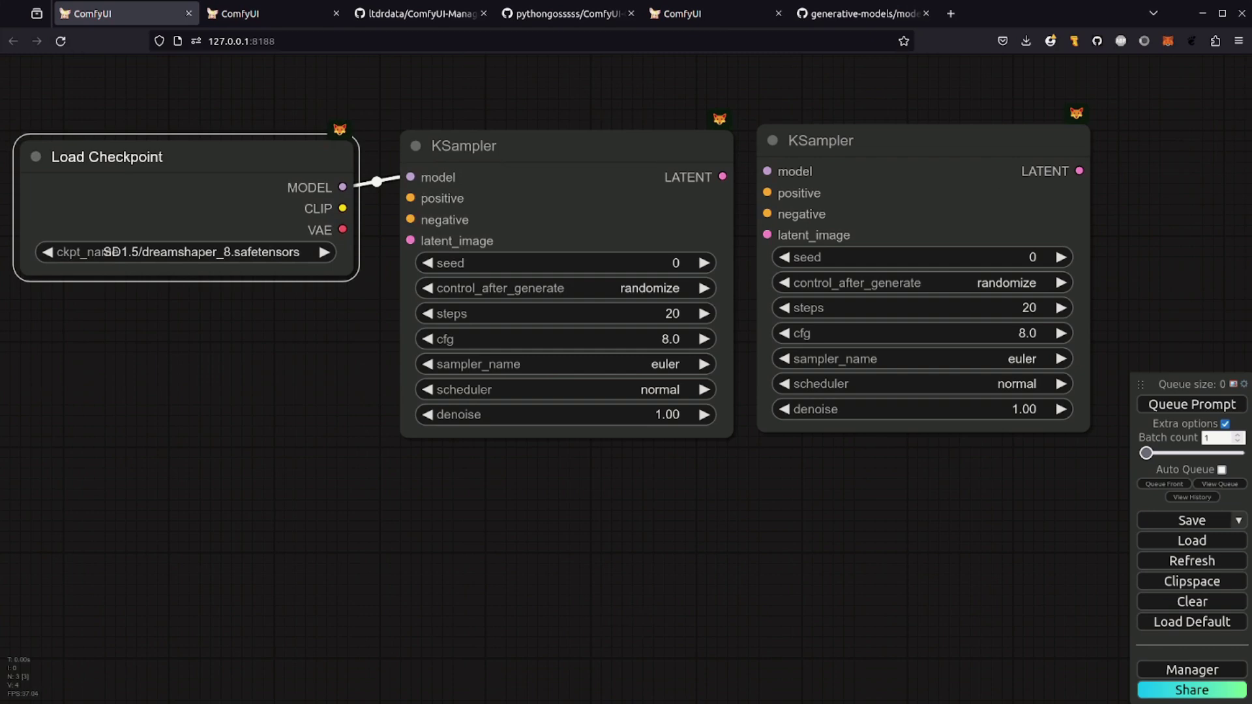
- Move and resize the second KSampler, delete it, then collapse and expand the remaining one
{"action": "left_click_drag", "start_coordinate": [1009, 139], "coordinate": [1064, 161]}
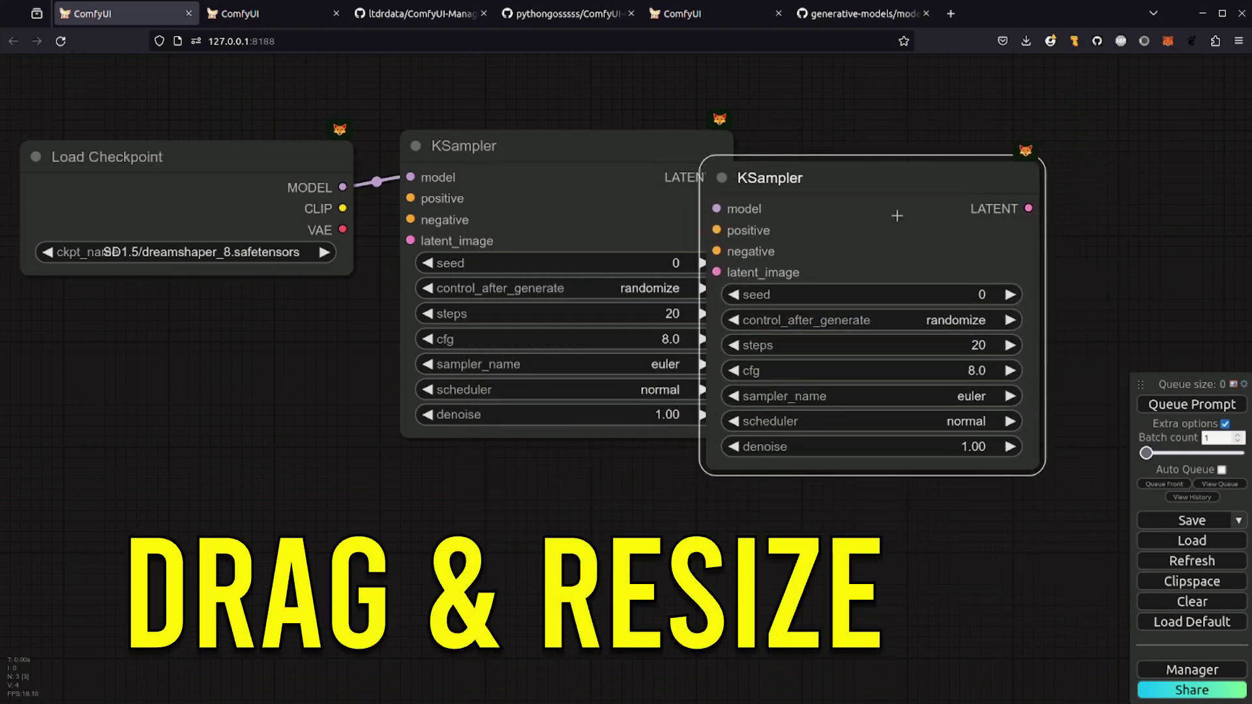
{"action": "left_click_drag", "start_coordinate": [848, 178], "coordinate": [890, 147]}
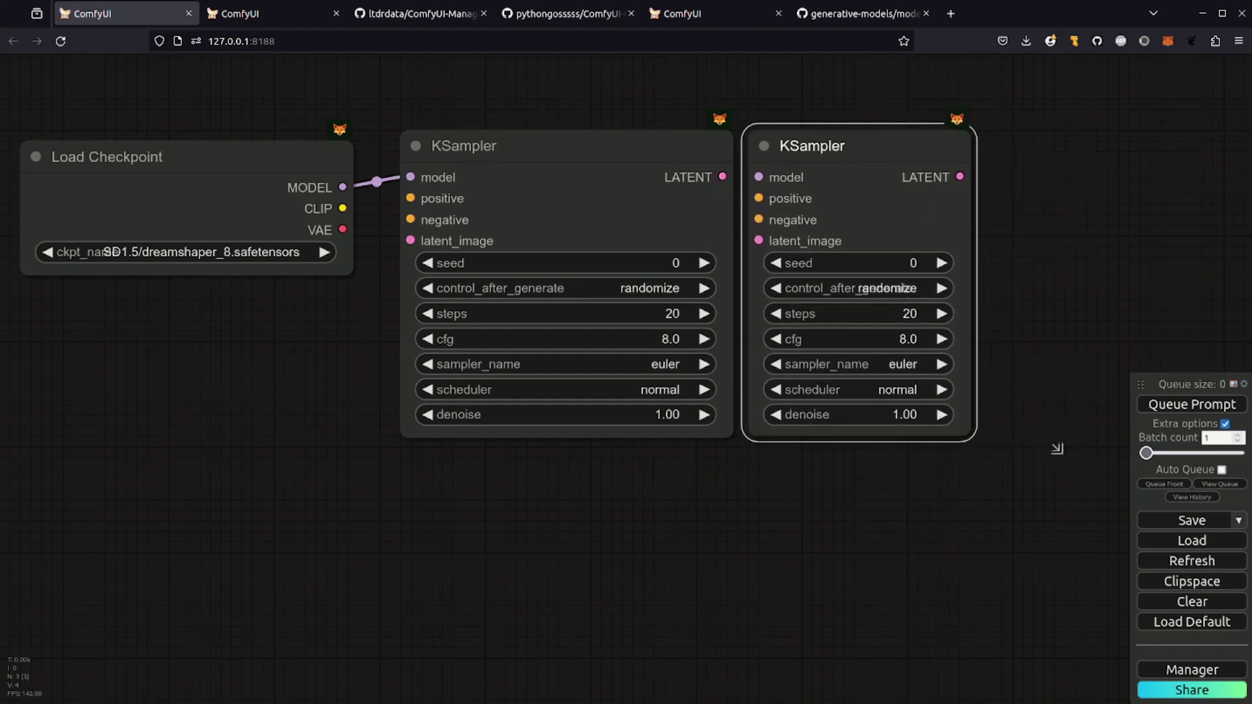
{"action": "left_click_drag", "start_coordinate": [1058, 450], "coordinate": [1091, 491]}
{"action": "left_click_drag", "start_coordinate": [1009, 407], "coordinate": [996, 372]}
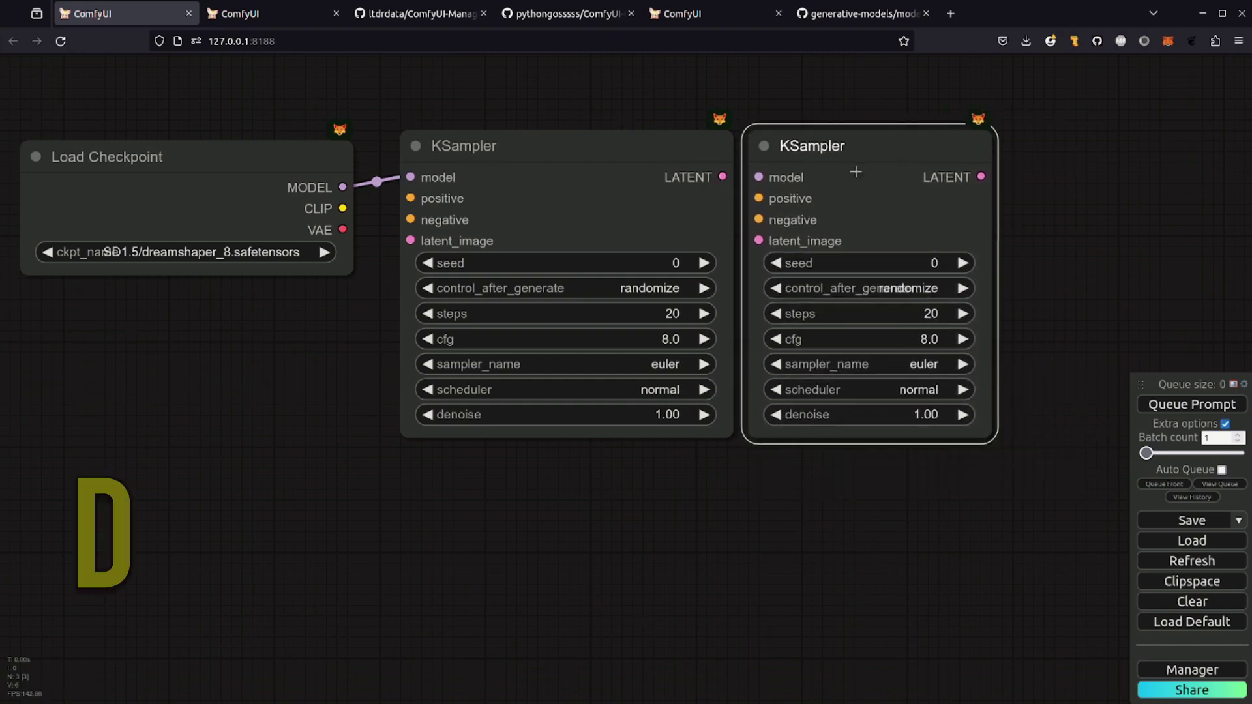
{"action": "key", "text": "Delete"}
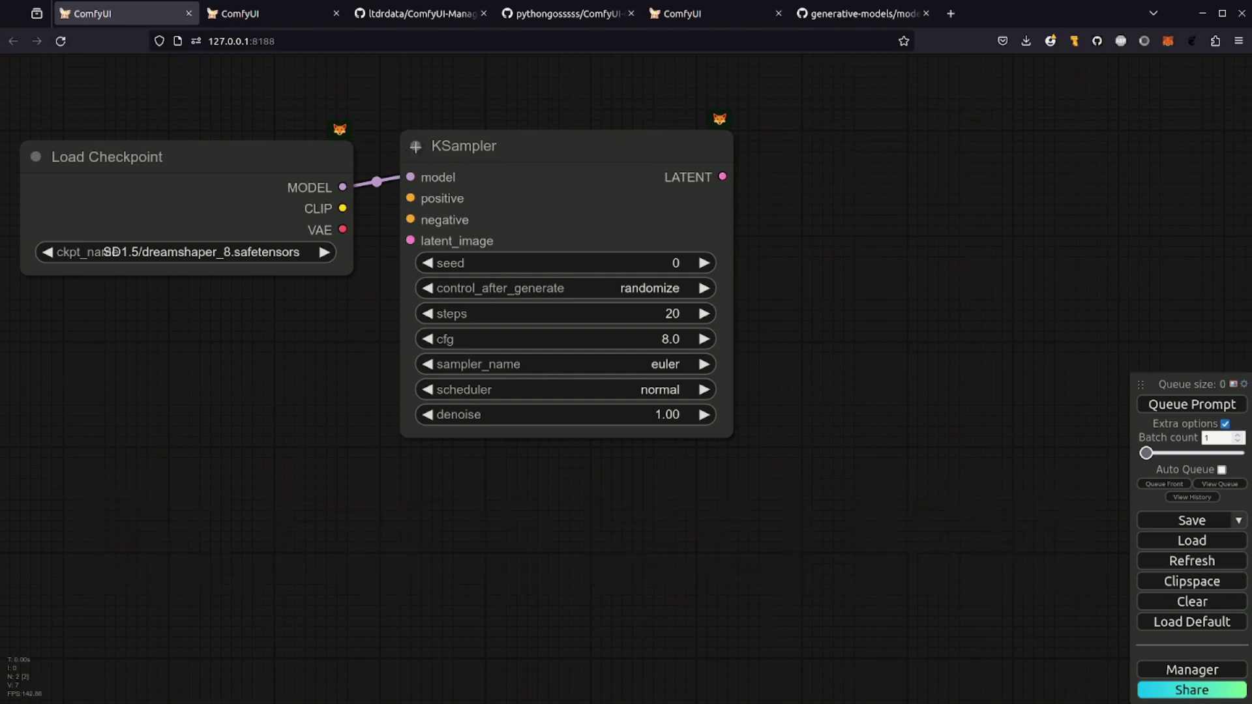
{"action": "left_click", "coordinate": [416, 146]}
{"action": "left_click", "coordinate": [415, 146]}
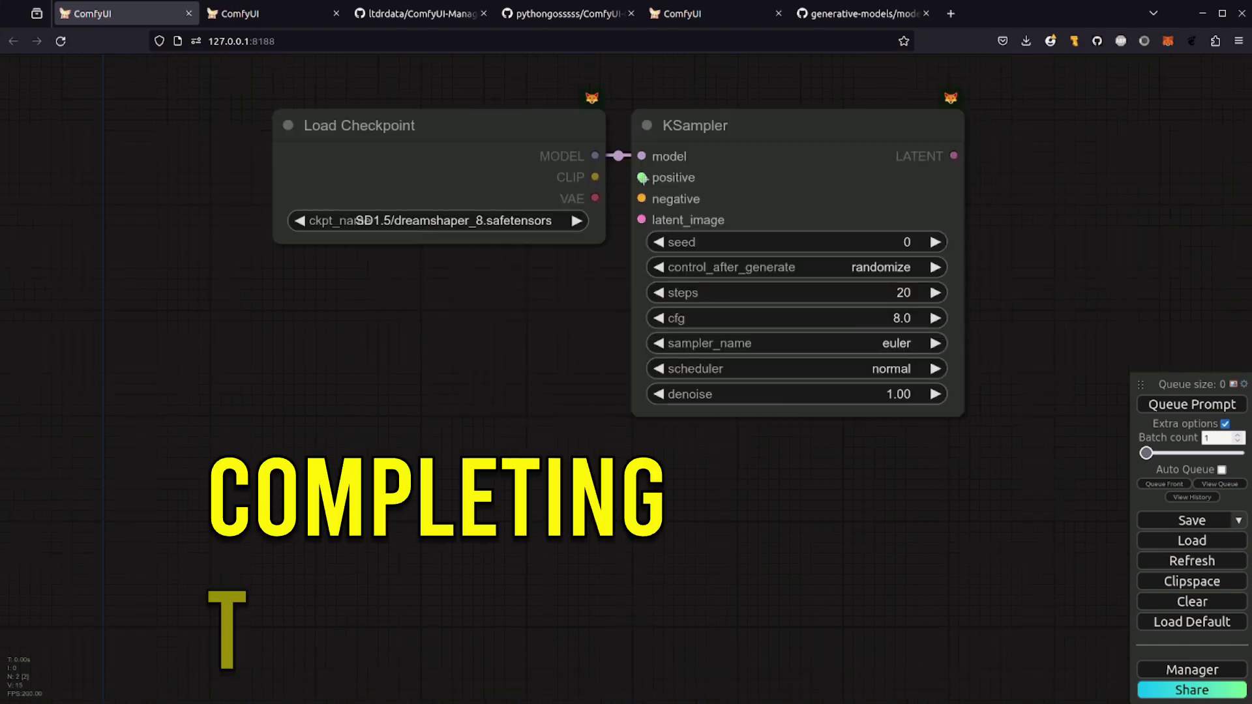
- Add positive and negative CLIP Text Encode nodes feeding the KSampler, stacked on the left
{"action": "left_click_drag", "start_coordinate": [623, 236], "coordinate": [490, 286]}
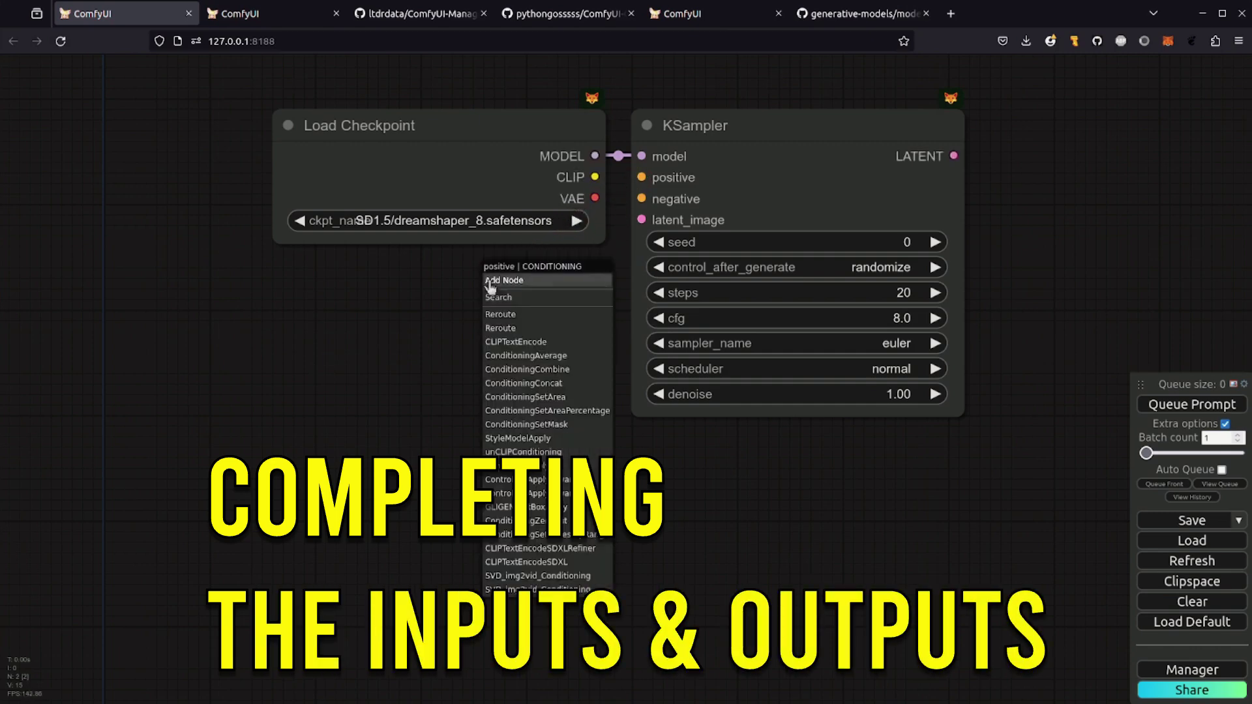
{"action": "left_click", "coordinate": [527, 347]}
{"action": "left_click_drag", "start_coordinate": [590, 268], "coordinate": [267, 277]}
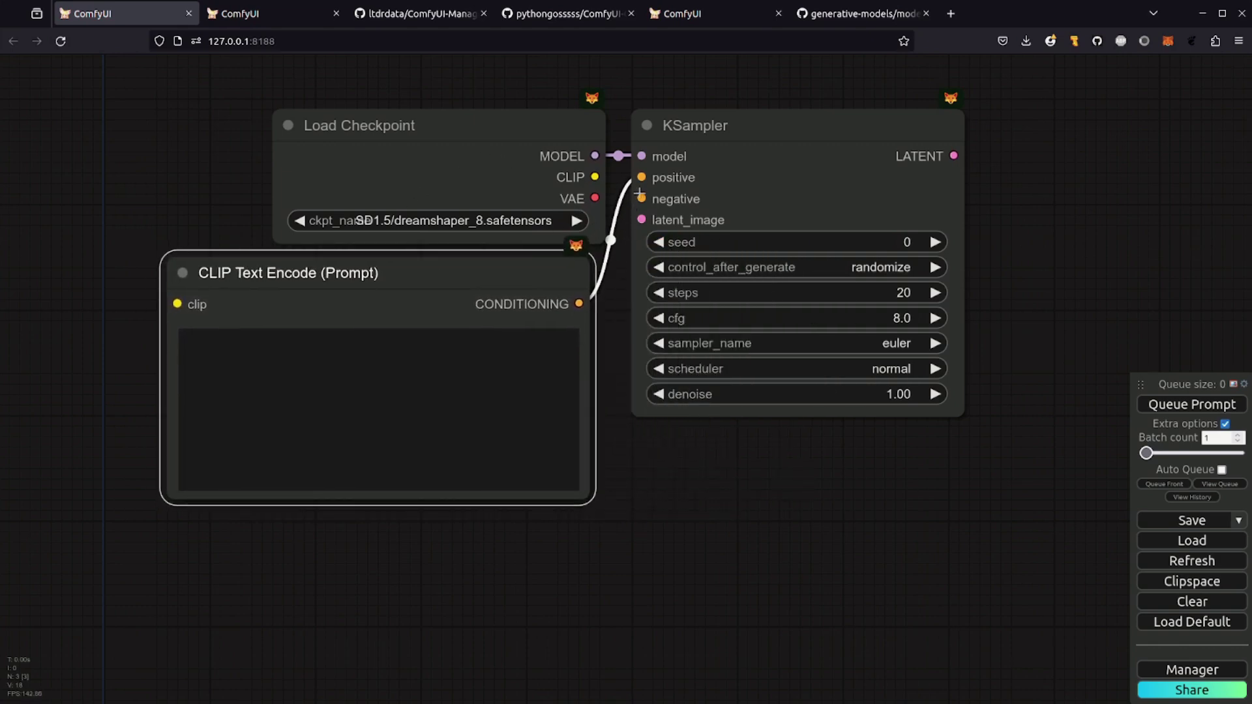
{"action": "left_click_drag", "start_coordinate": [634, 361], "coordinate": [464, 567]}
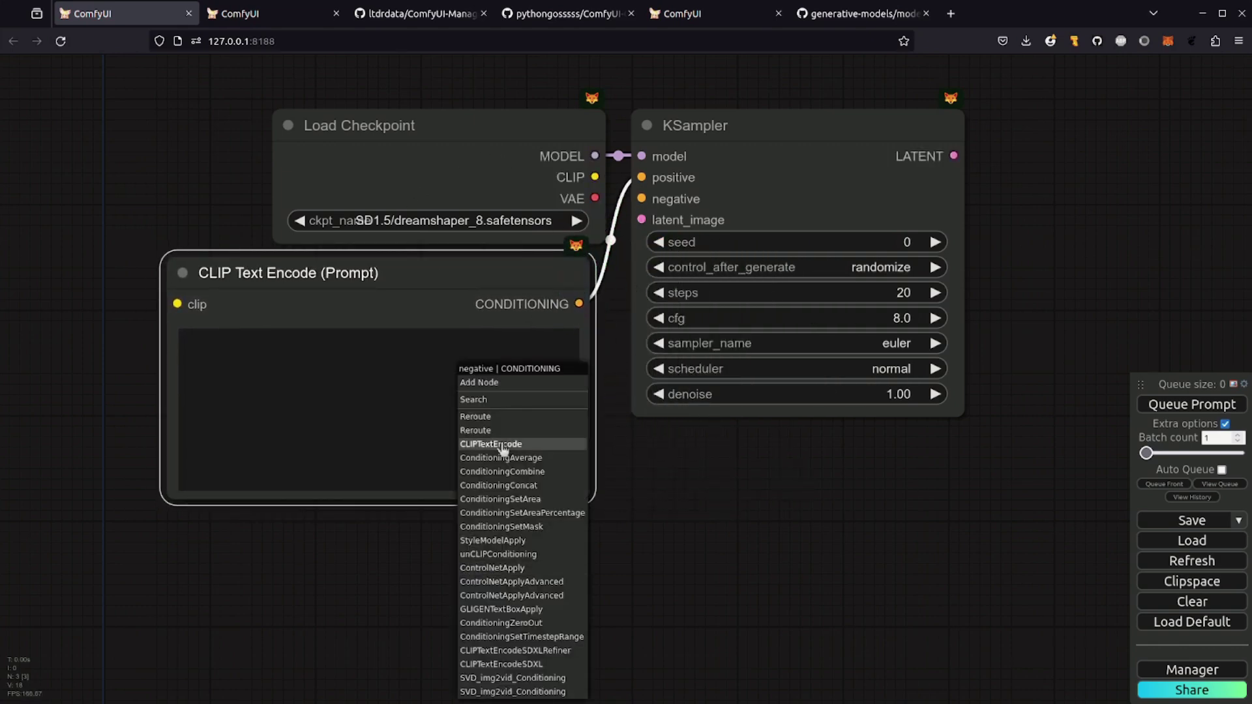
{"action": "left_click", "coordinate": [509, 450]}
{"action": "left_click_drag", "start_coordinate": [674, 556], "coordinate": [363, 545]}
- Add a 512×512 Empty Latent Image feeding latent_image, placed below the prompts
{"action": "scroll", "coordinate": [629, 71], "scroll_direction": "down", "scroll_amount": 4}
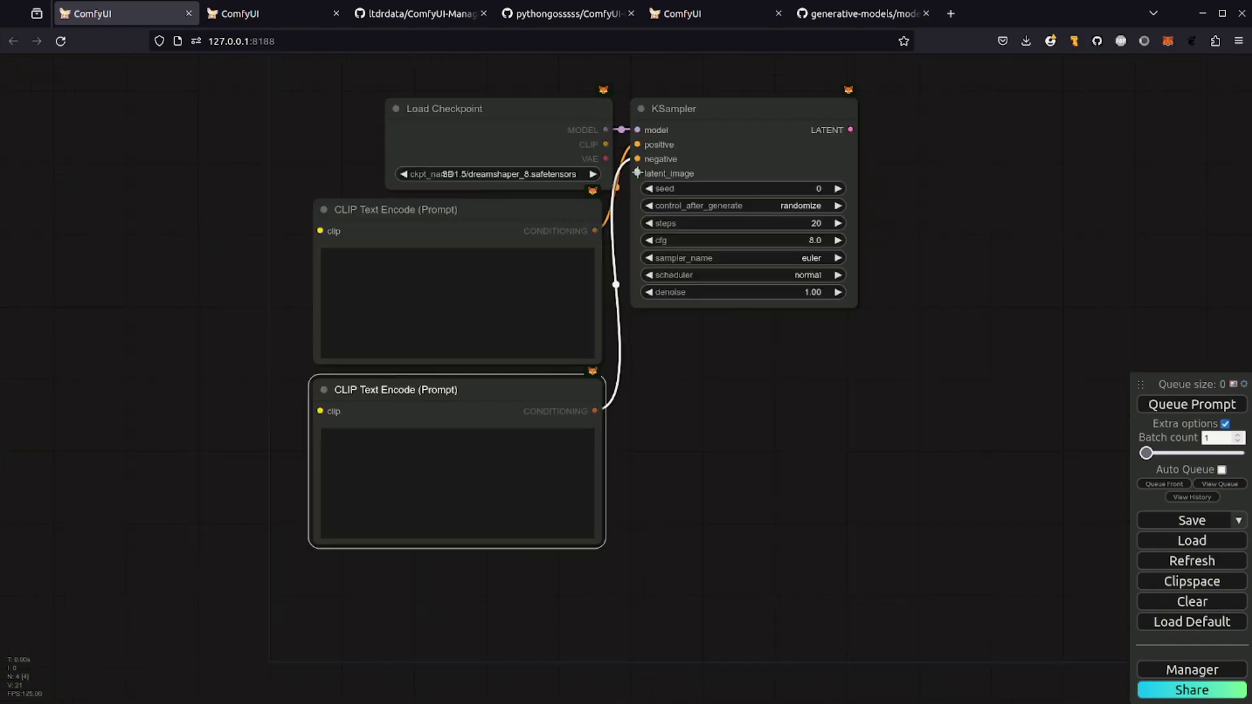
{"action": "left_click_drag", "start_coordinate": [637, 173], "coordinate": [567, 584]}
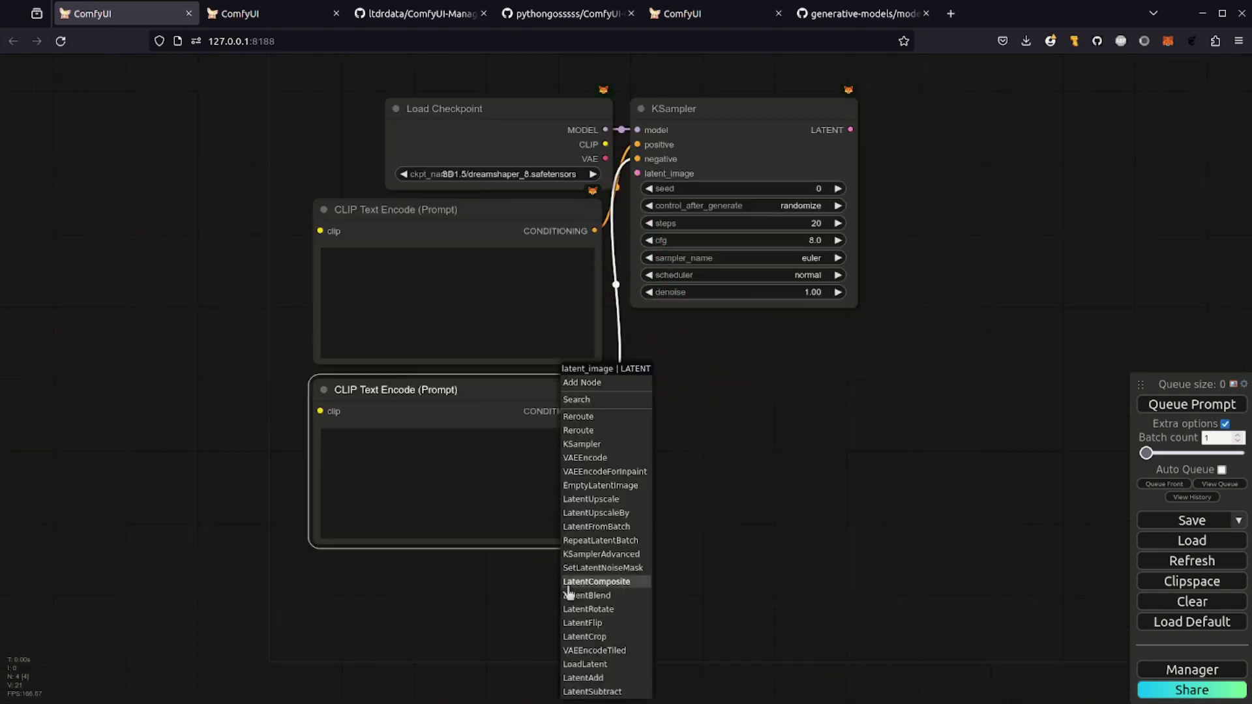
{"action": "left_click", "coordinate": [621, 488]}
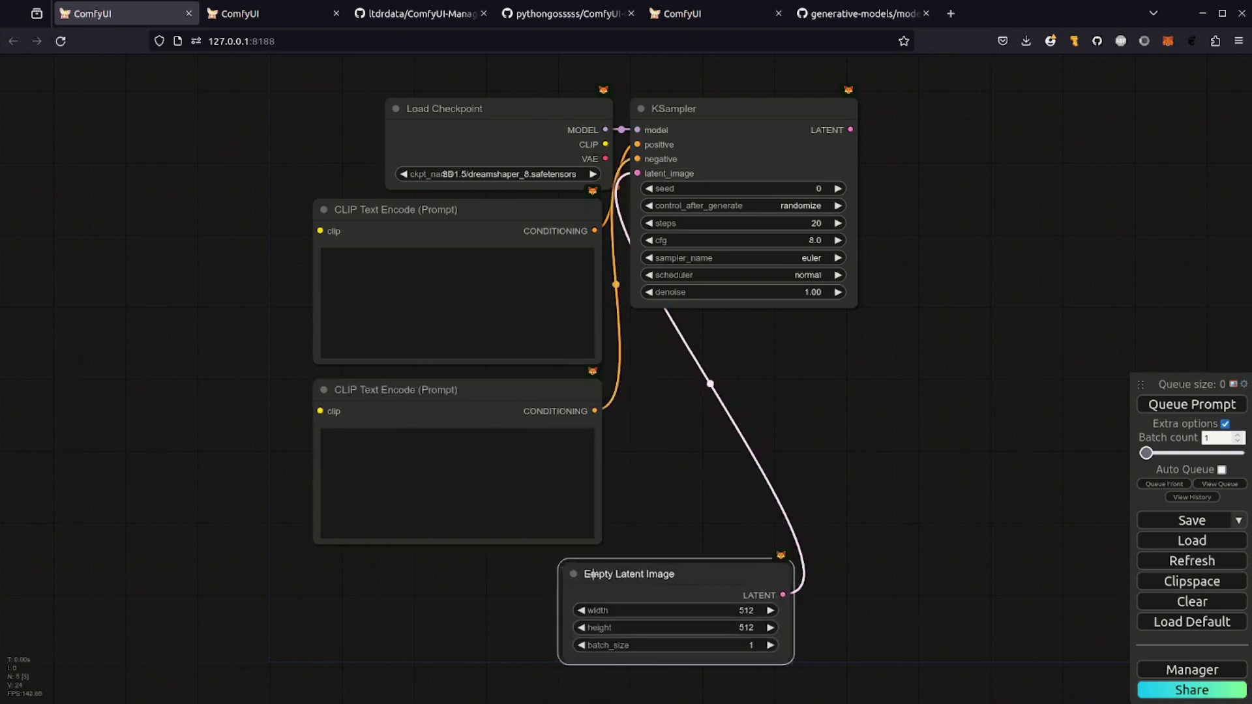
{"action": "left_click_drag", "start_coordinate": [699, 566], "coordinate": [494, 566]}
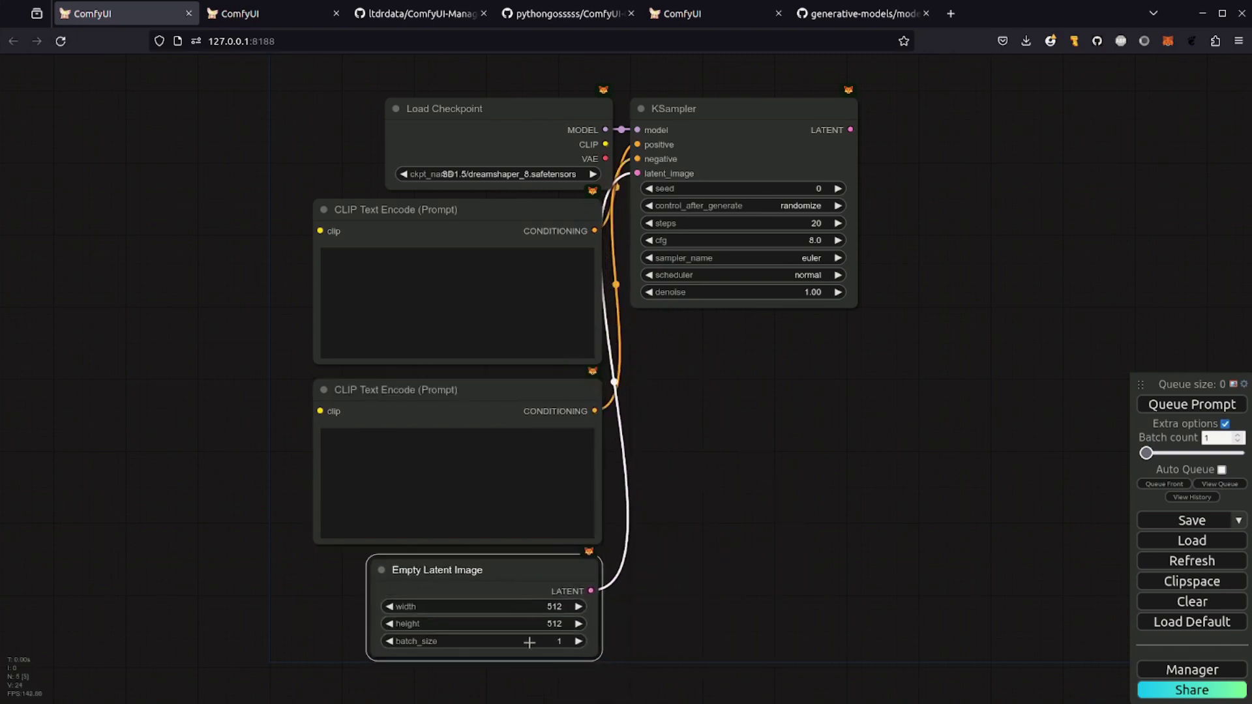
- Add a VAE Decode fed by the KSampler's LATENT output and pull a link from its IMAGE output
{"action": "left_click_drag", "start_coordinate": [942, 408], "coordinate": [735, 397]}
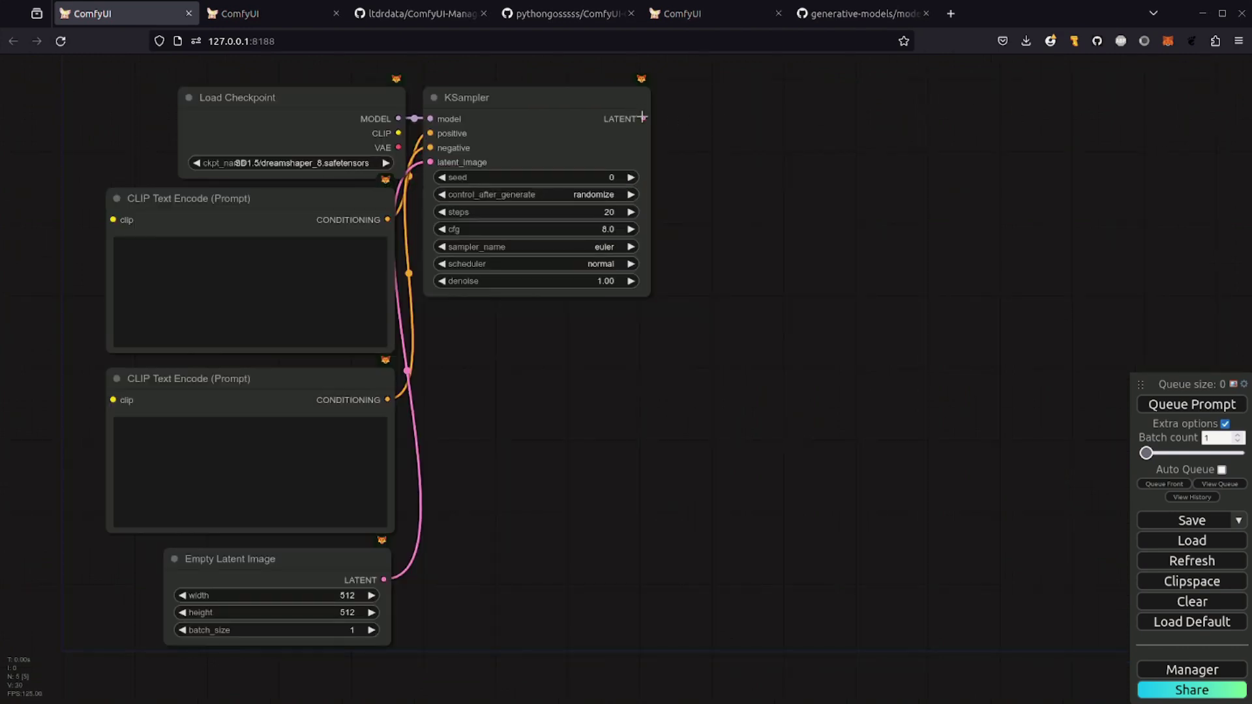
{"action": "left_click_drag", "start_coordinate": [642, 118], "coordinate": [718, 124]}
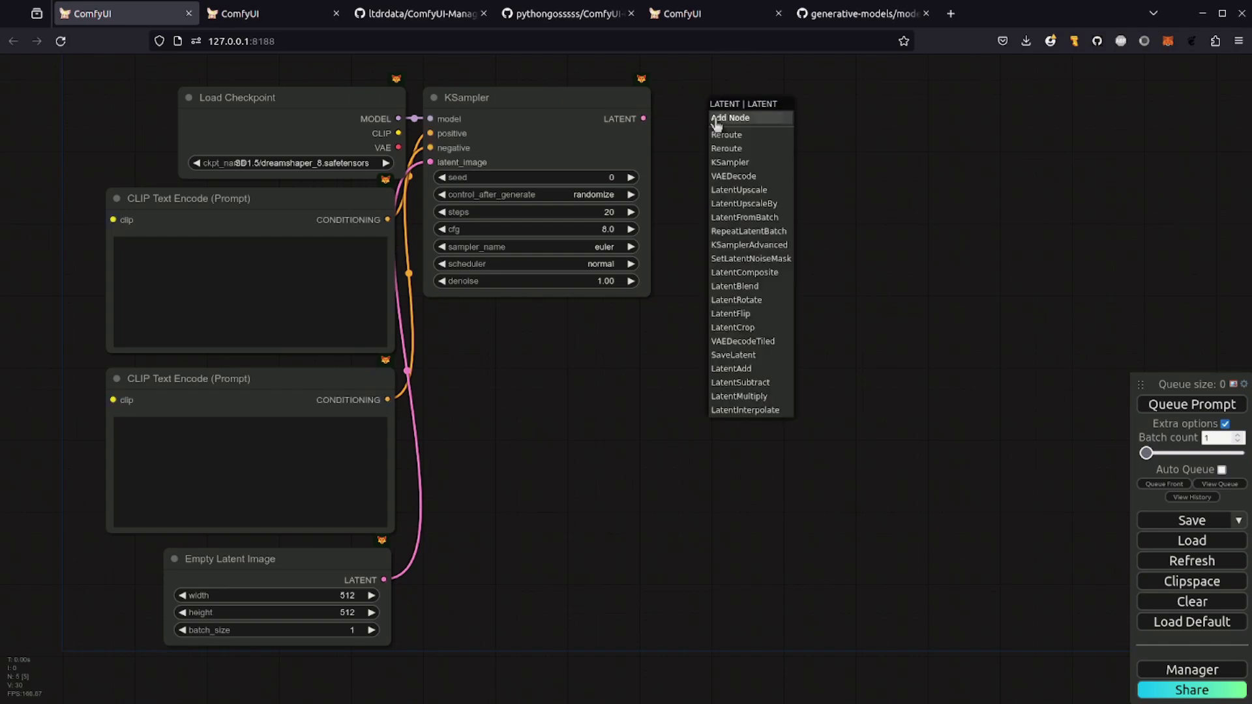
{"action": "left_click", "coordinate": [733, 176]}
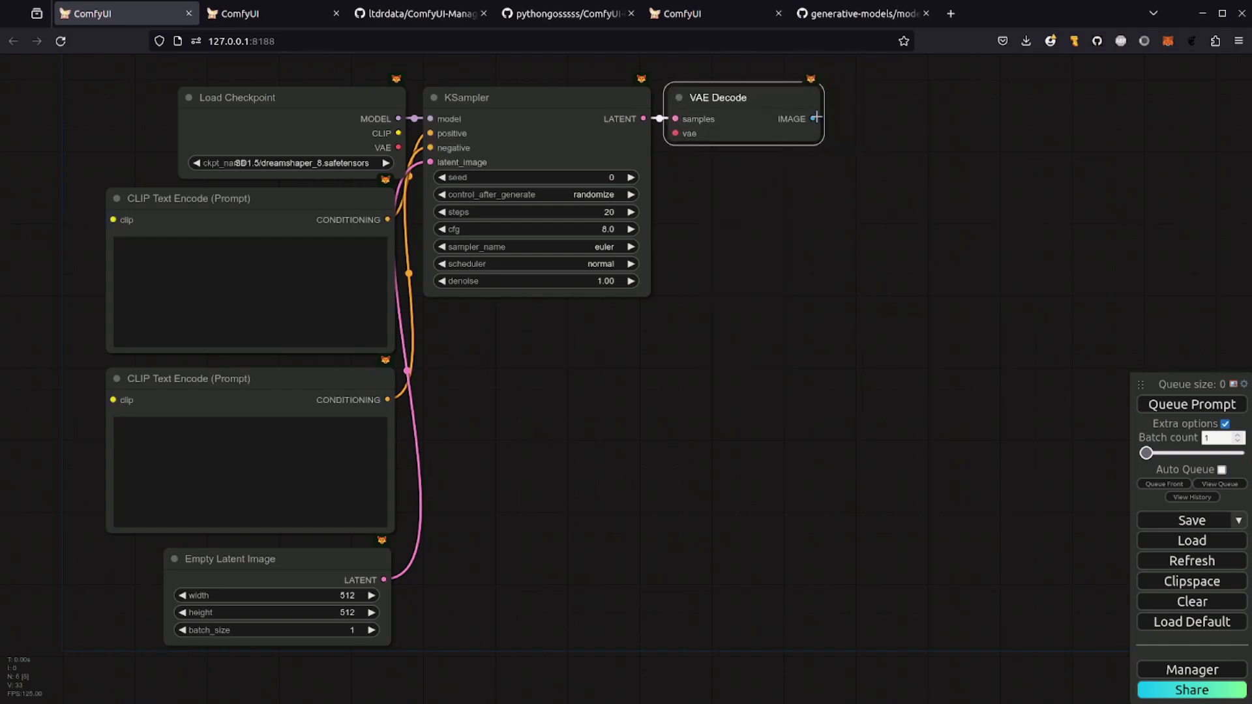
{"action": "left_click_drag", "start_coordinate": [813, 119], "coordinate": [886, 113]}
- Add Preview Image after VAE Decode; connect checkpoint VAE to decoder and CLIP to both encoders
{"action": "left_click", "coordinate": [947, 206]}
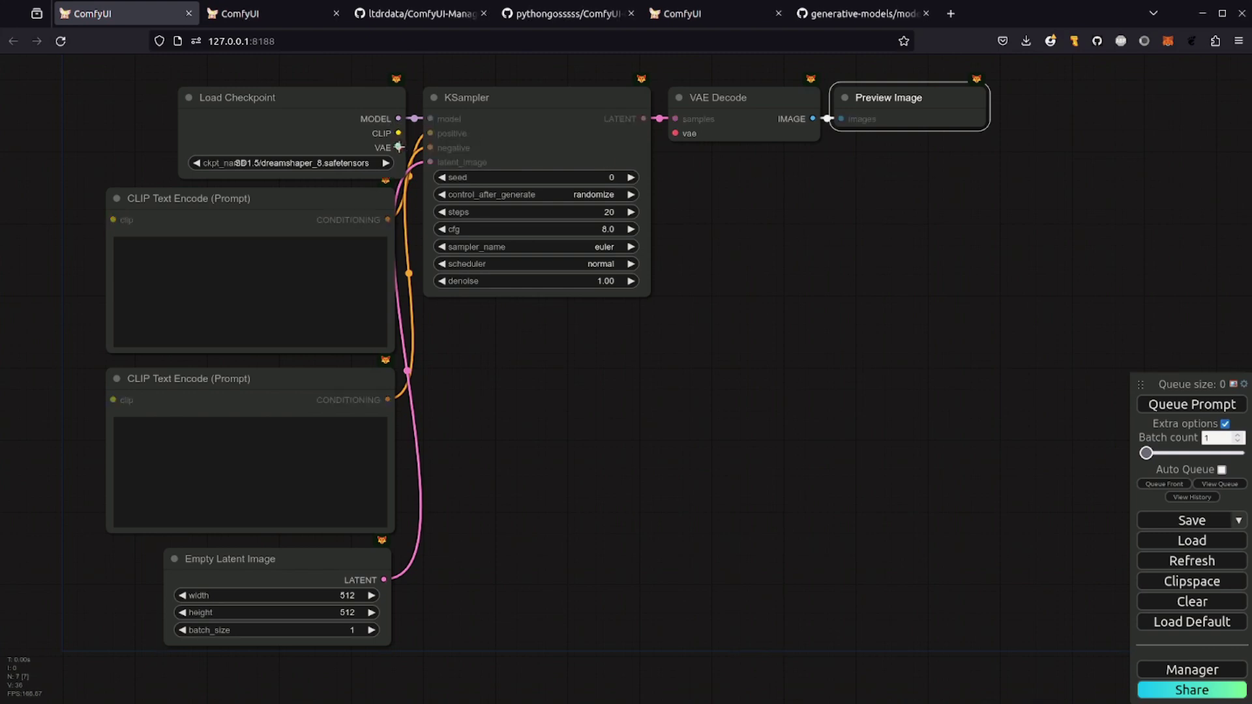
{"action": "left_click_drag", "start_coordinate": [399, 144], "coordinate": [675, 133]}
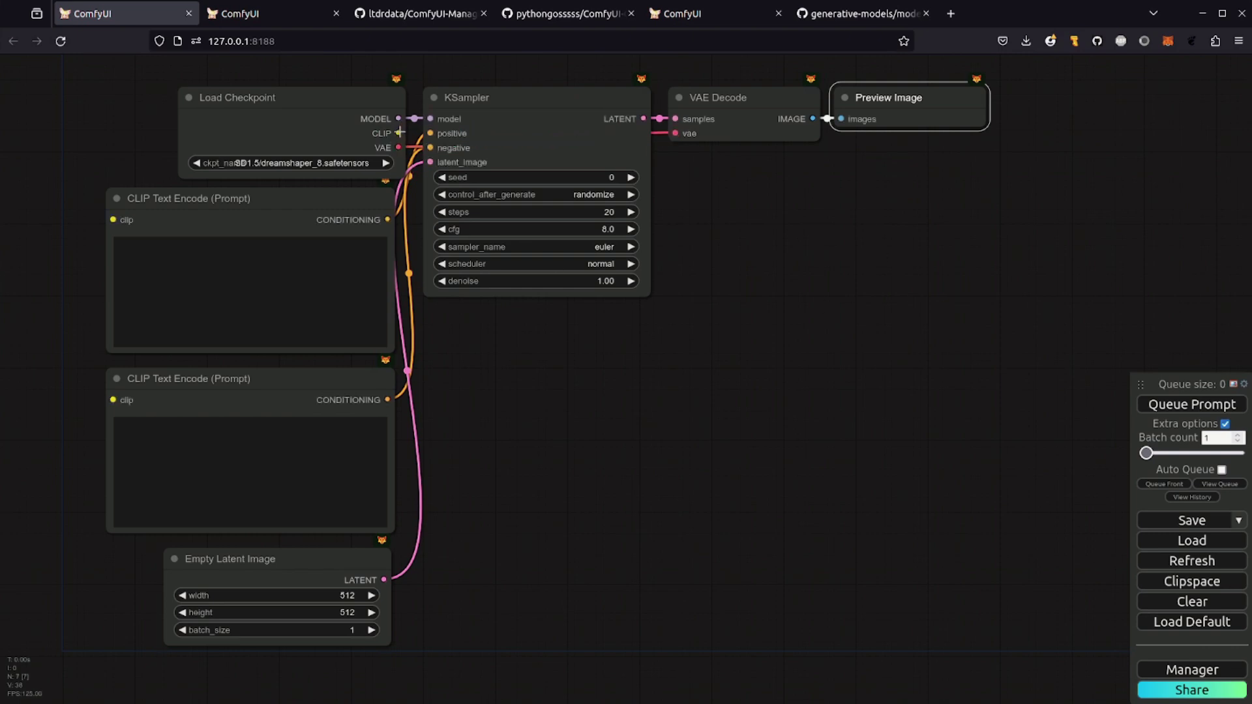
{"action": "left_click_drag", "start_coordinate": [399, 133], "coordinate": [112, 219]}
{"action": "left_click_drag", "start_coordinate": [396, 133], "coordinate": [112, 400]}
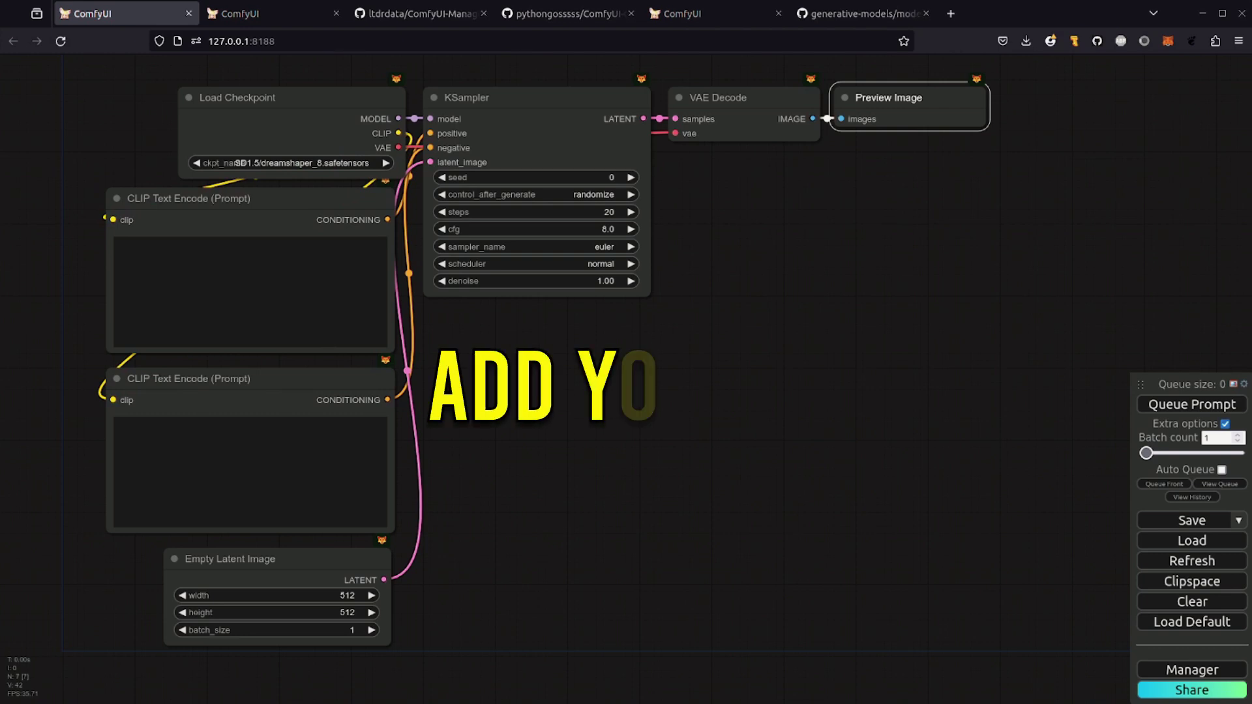
- Queue the positive prompt 'A cool rodent wearing a suit' and enlarge Preview Image to show the result
{"action": "left_click", "coordinate": [245, 269]}
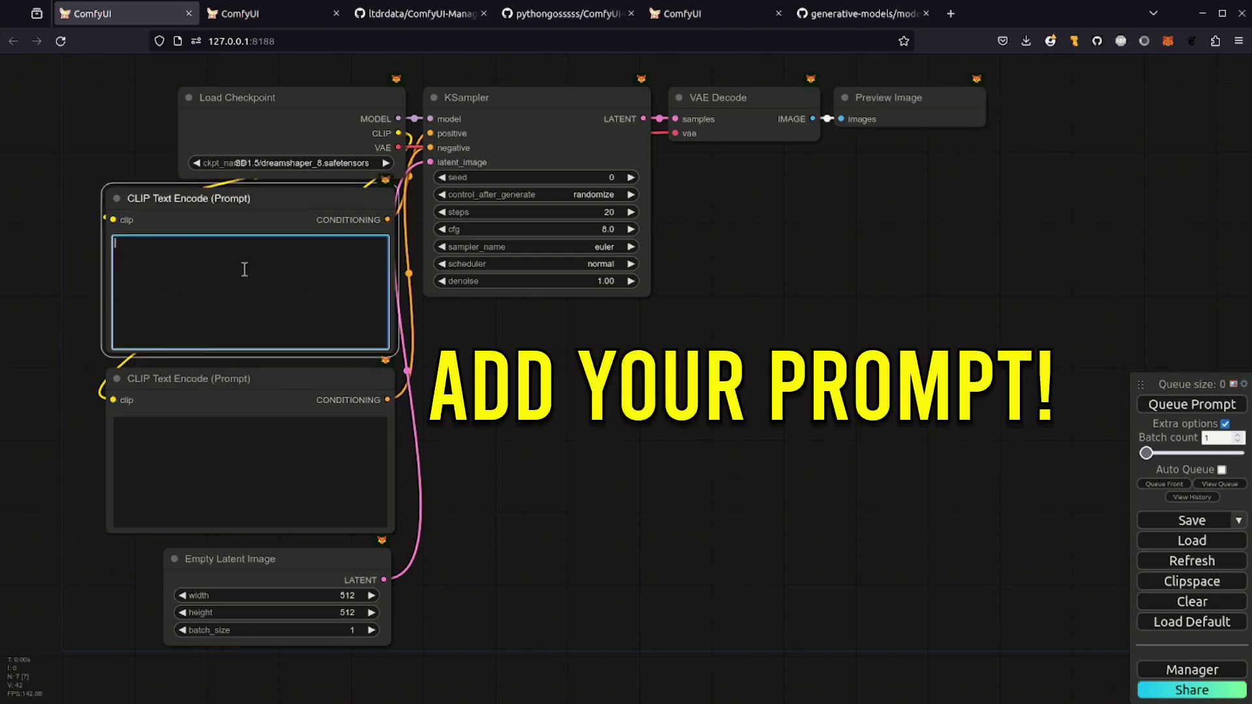
{"action": "type", "text": "A cool rodent wearing a suit"}
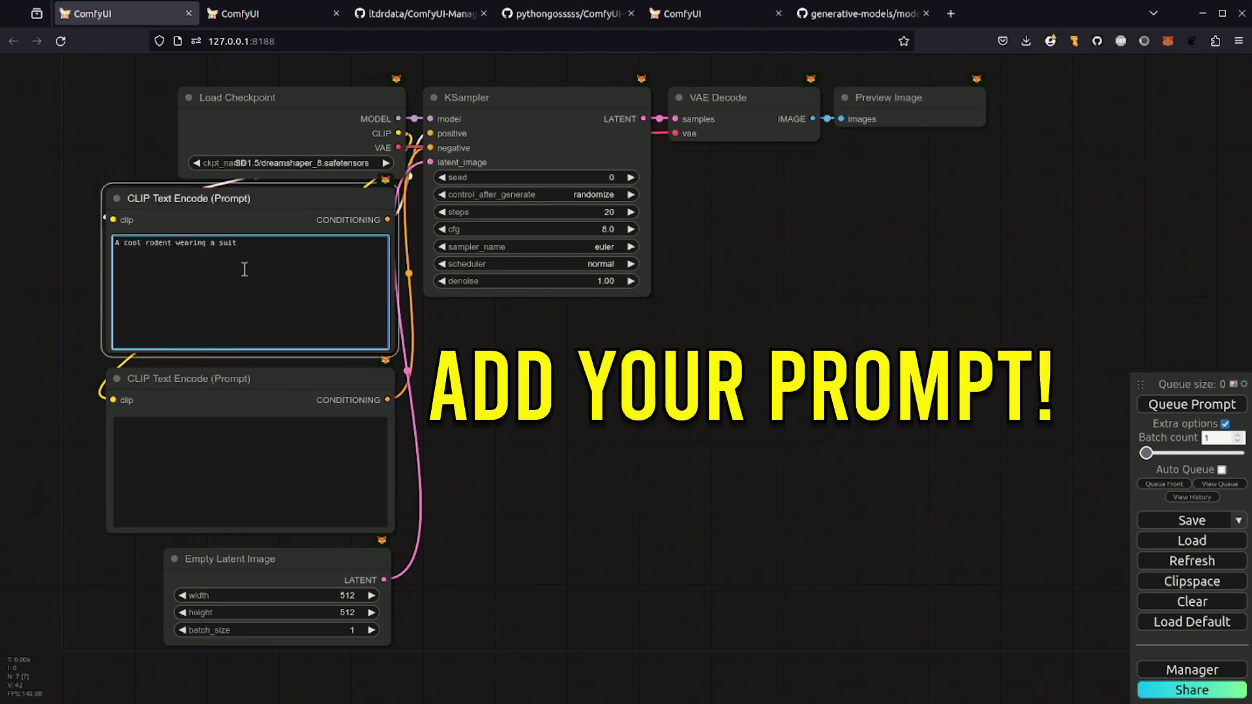
{"action": "left_click", "coordinate": [1176, 407]}
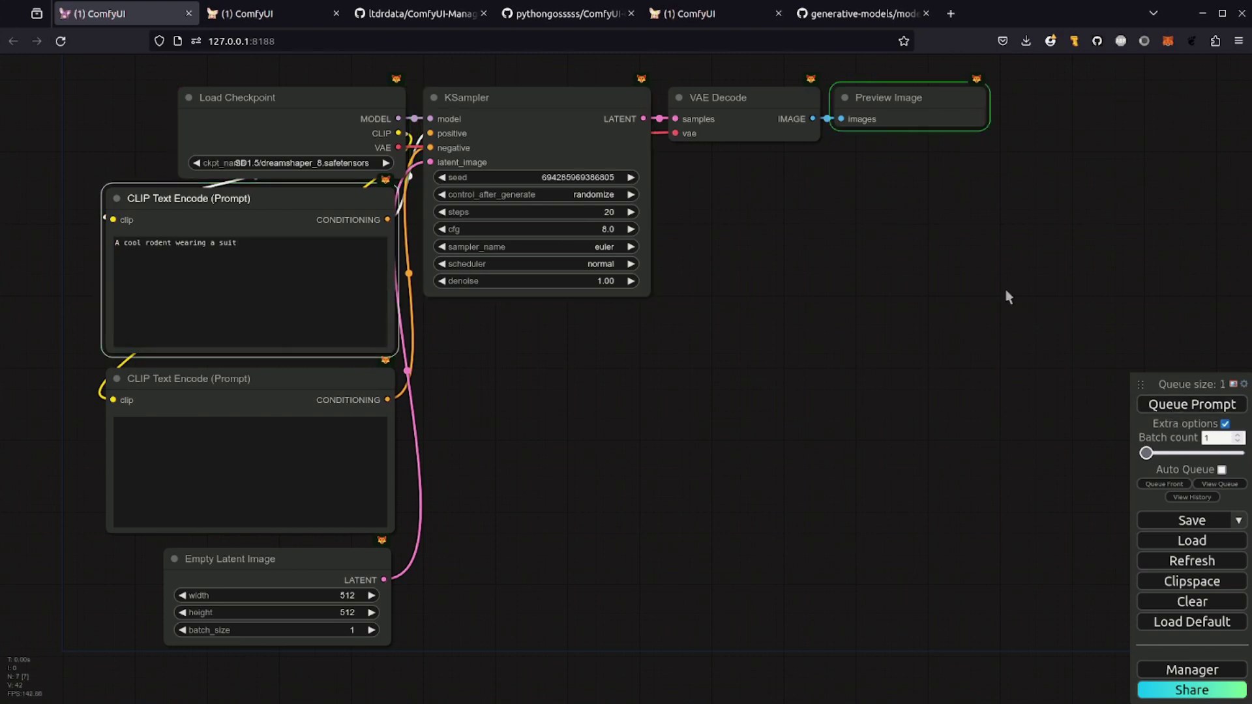
{"action": "left_click_drag", "start_coordinate": [981, 290], "coordinate": [1117, 534]}
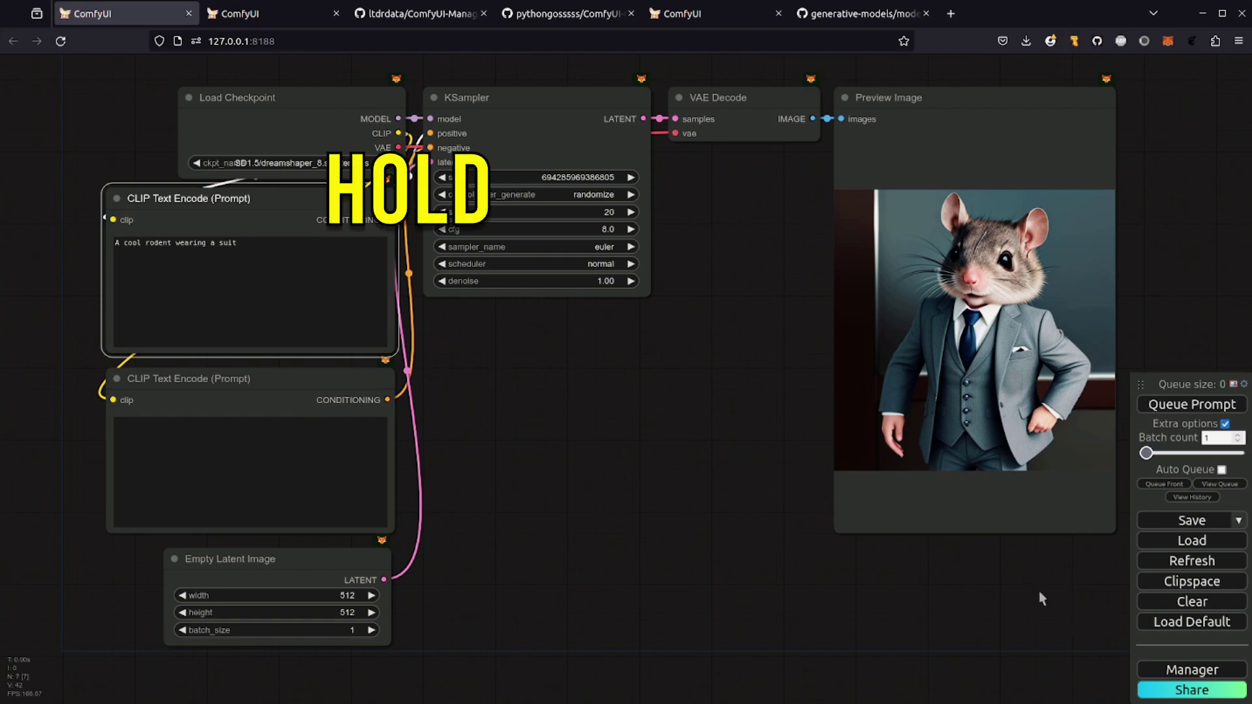
- Copy KSampler, VAE Decode and Preview Image, paste them with input links, and place them below
{"action": "left_click_drag", "start_coordinate": [1051, 583], "coordinate": [504, 72]}
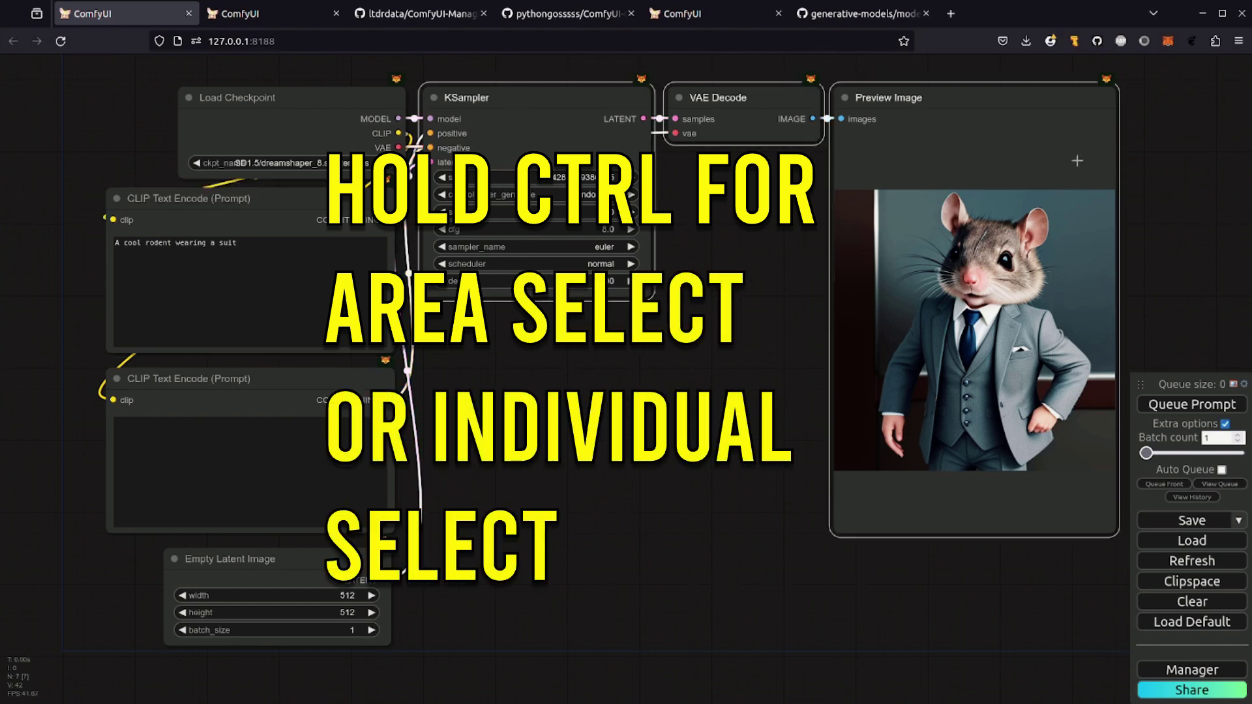
{"action": "left_click", "coordinate": [1009, 109], "text": "ctrl"}
{"action": "left_click", "coordinate": [732, 98], "text": "ctrl"}
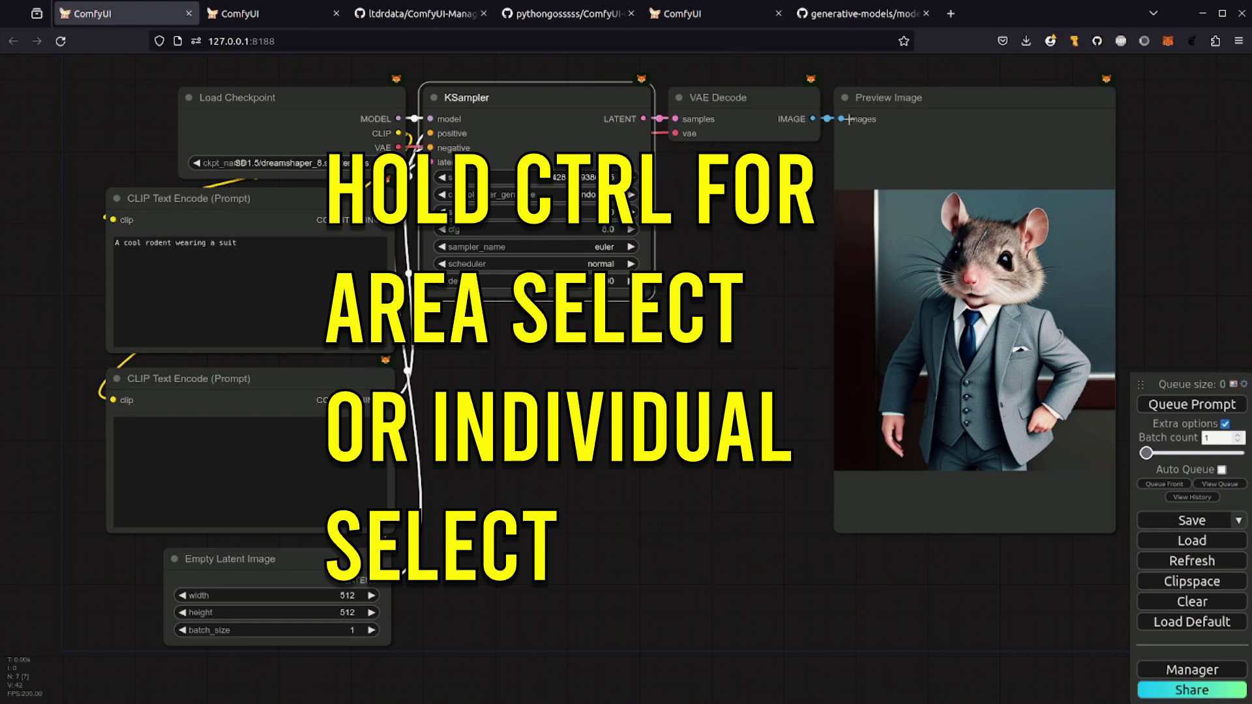
{"action": "left_click", "coordinate": [977, 125], "text": "ctrl"}
{"action": "left_click", "coordinate": [739, 113], "text": "ctrl"}
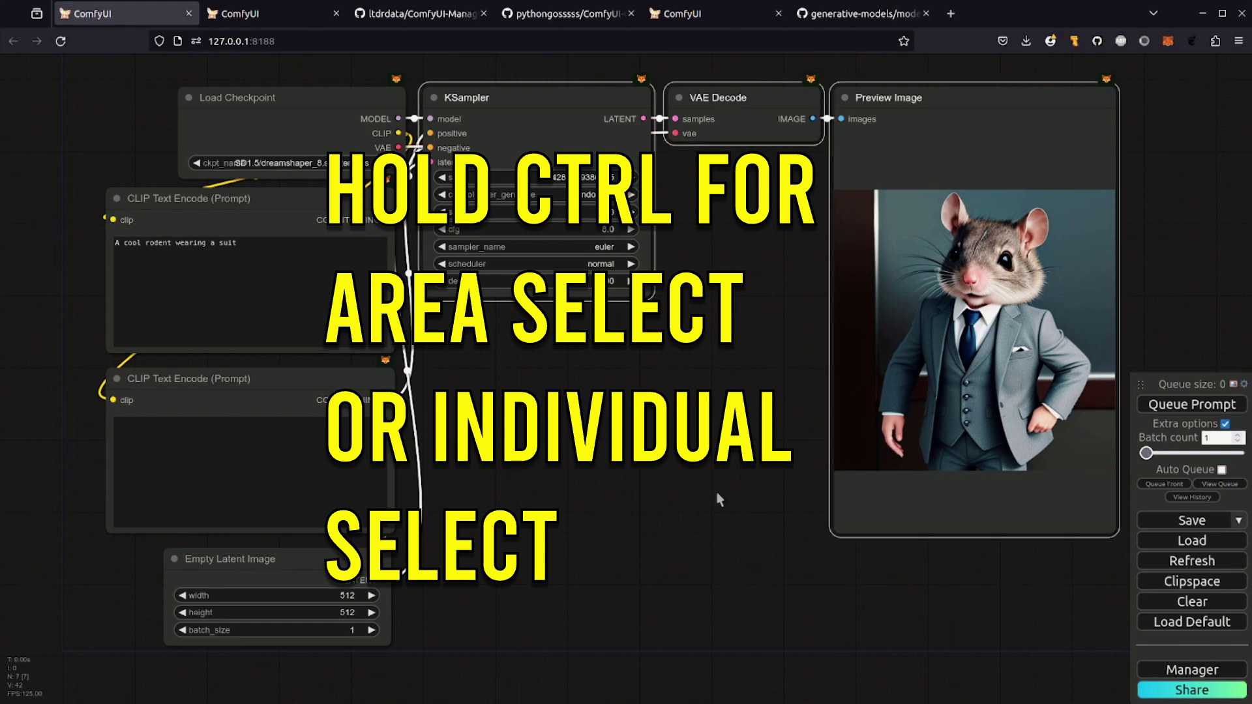
{"action": "scroll", "coordinate": [665, 379], "scroll_direction": "down", "scroll_amount": 4}
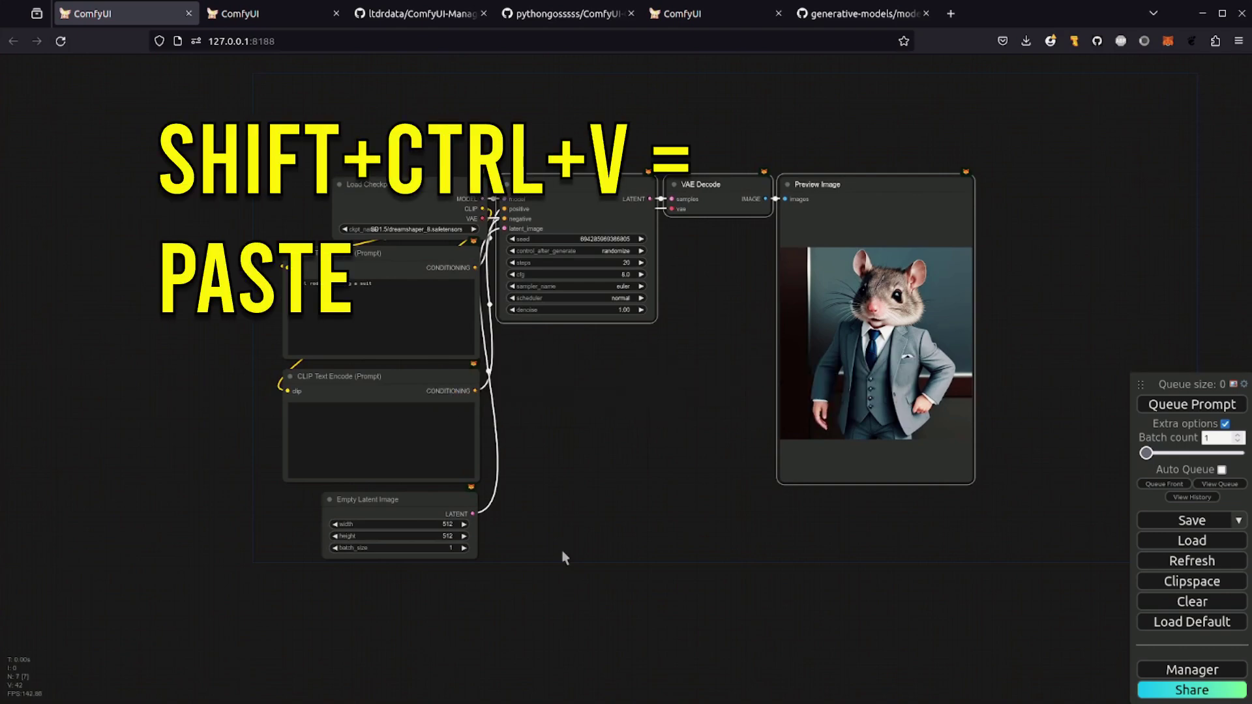
{"action": "key", "text": "ctrl+shift+v"}
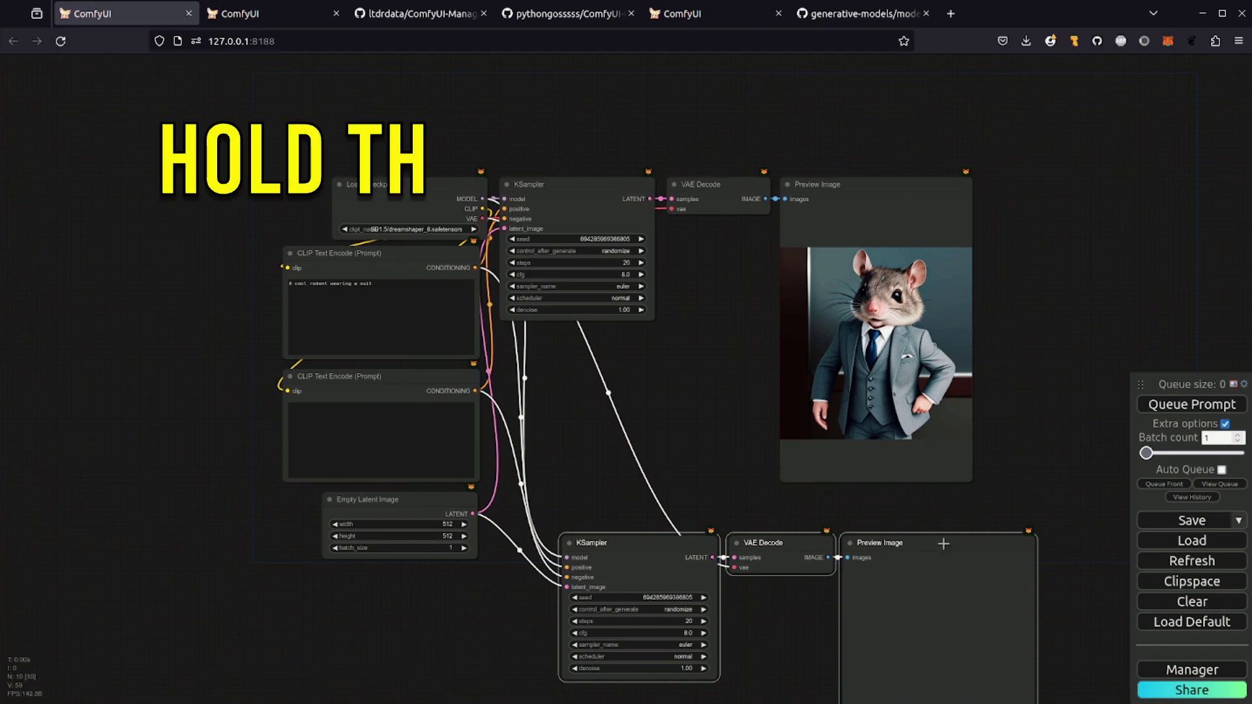
{"action": "left_click_drag", "start_coordinate": [944, 543], "coordinate": [755, 547]}
{"action": "mouse_move", "coordinate": [901, 509]}
{"action": "left_mouse_down"}
{"action": "mouse_move", "coordinate": [882, 415]}
{"action": "mouse_move", "coordinate": [1049, 436]}
{"action": "mouse_move", "coordinate": [926, 515]}
{"action": "left_mouse_up"}
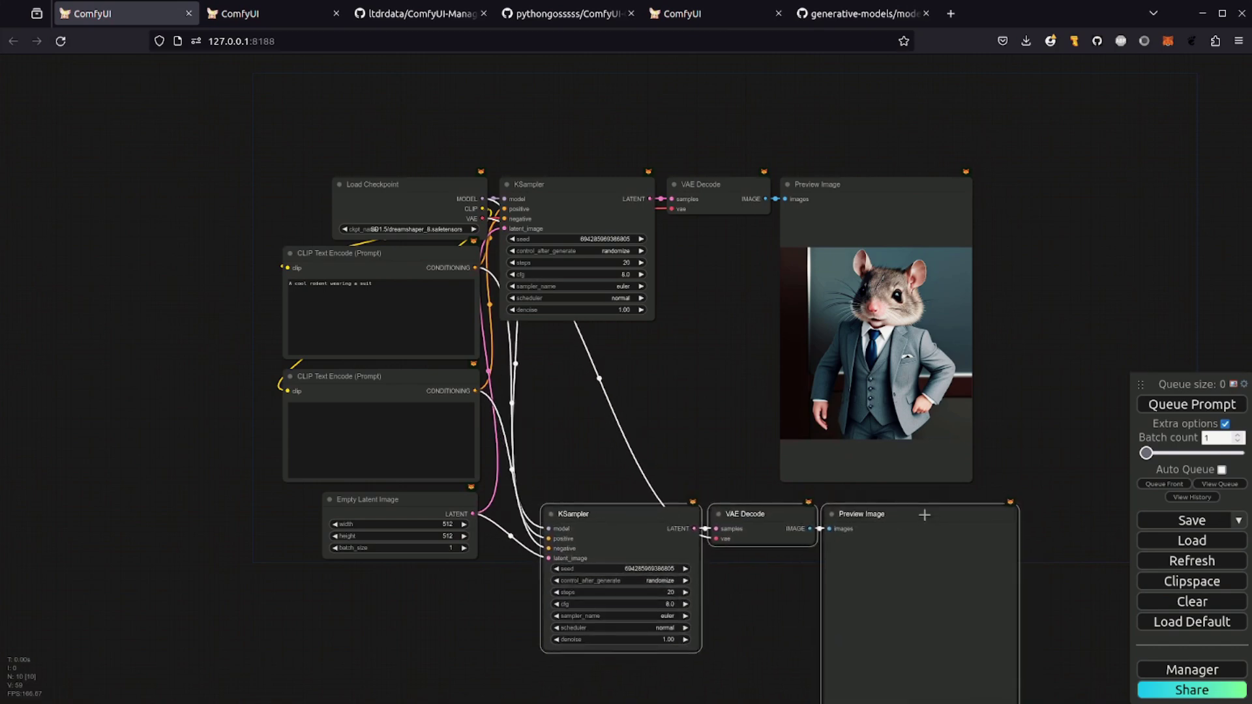
- Wrap the pasted copies in a new group named 'Group'
{"action": "right_click", "coordinate": [665, 351]}
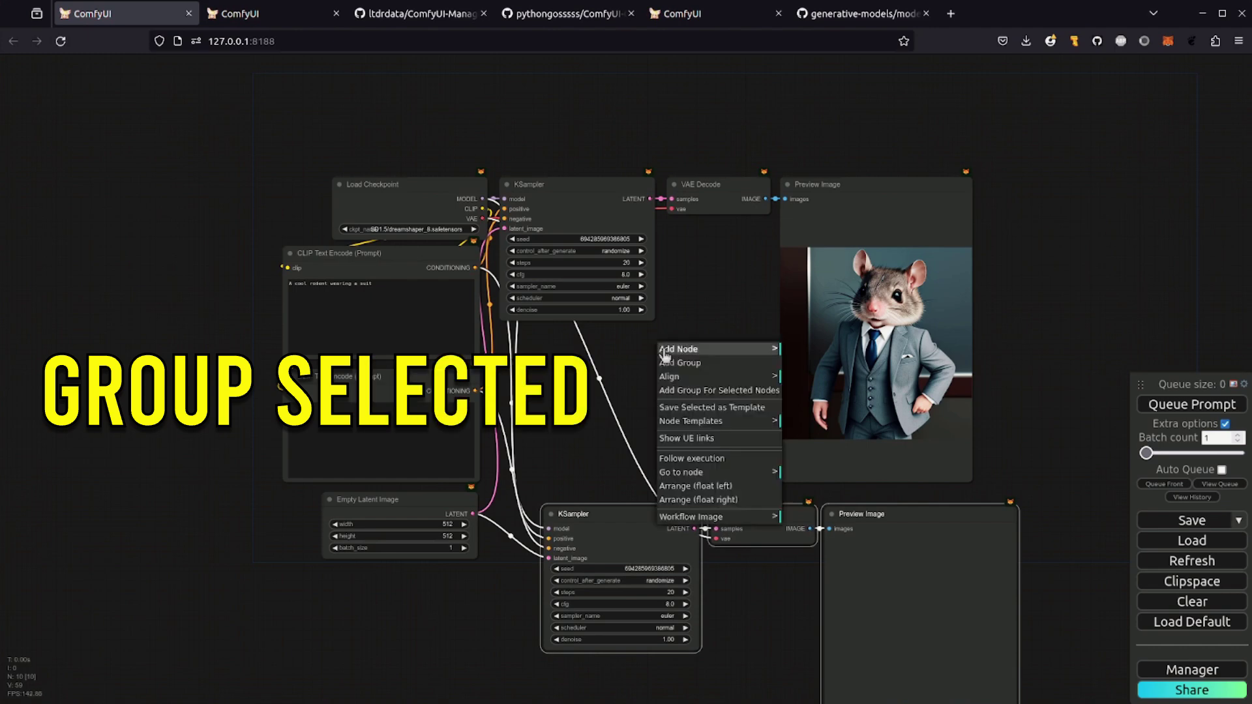
{"action": "left_click", "coordinate": [722, 392]}
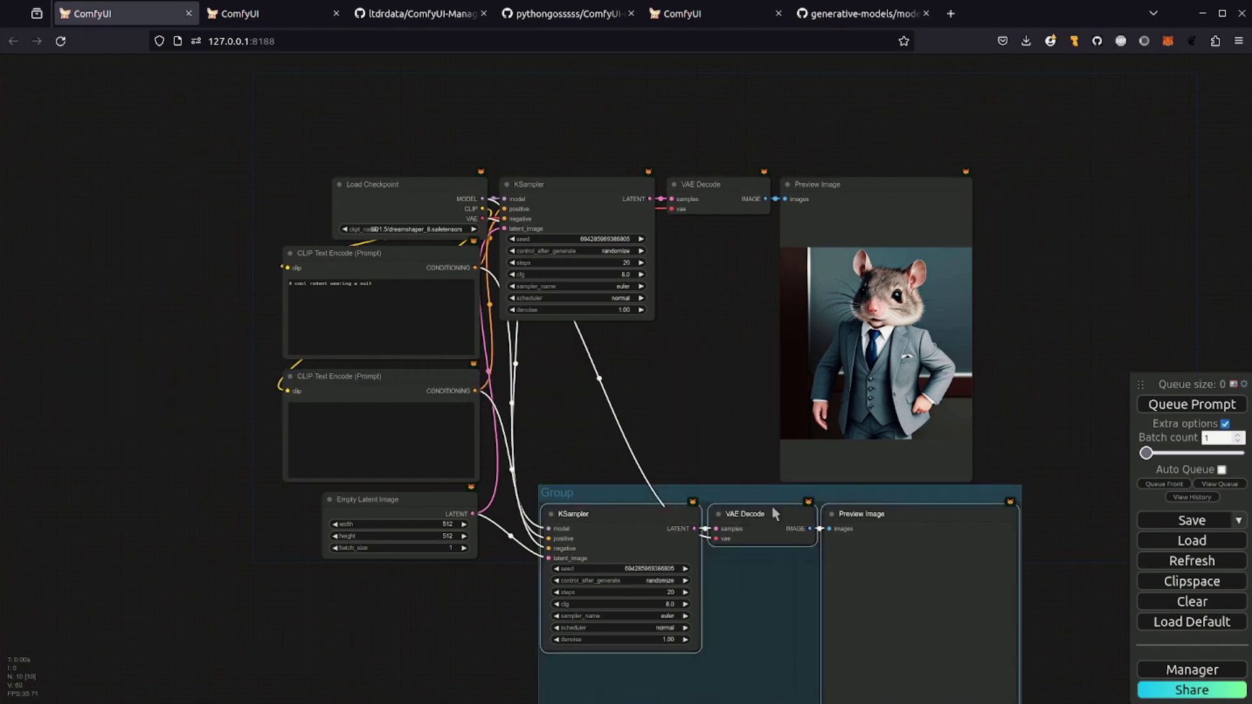
{"action": "left_click_drag", "start_coordinate": [746, 494], "coordinate": [723, 457]}
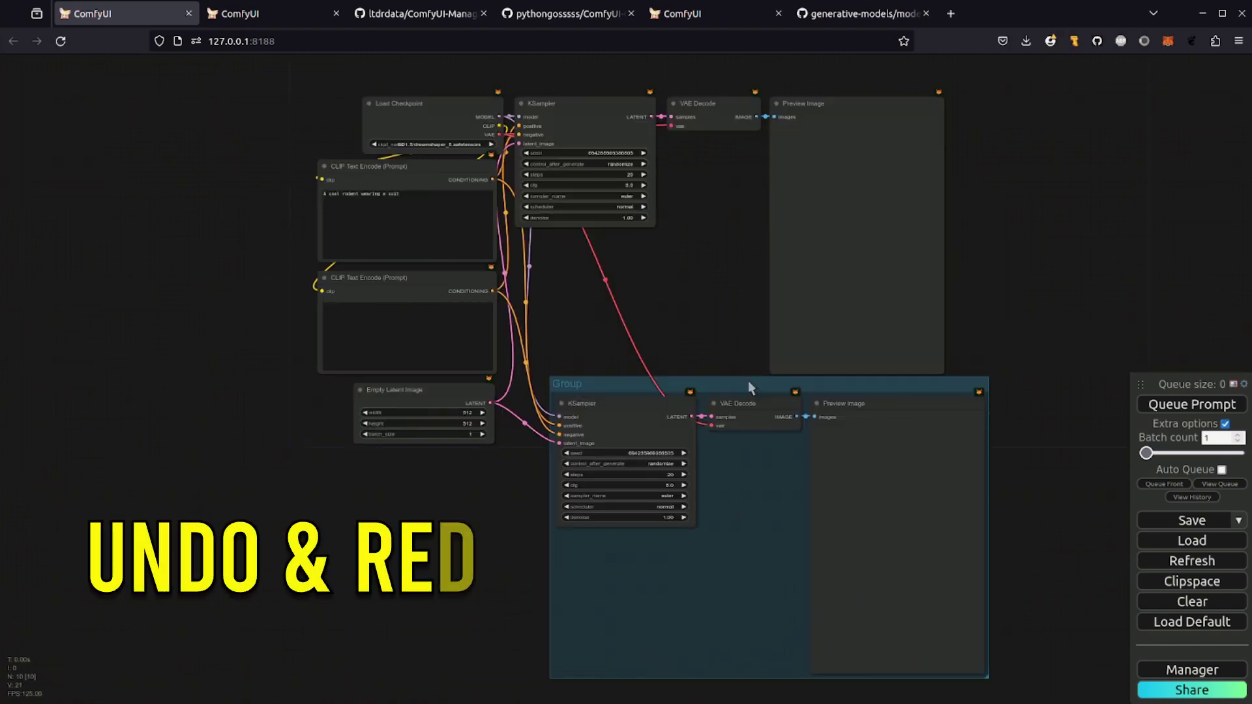
- Move the group down-left, then undo, redo and undo the move to keep it below the originals
{"action": "left_click_drag", "start_coordinate": [748, 381], "coordinate": [703, 465]}
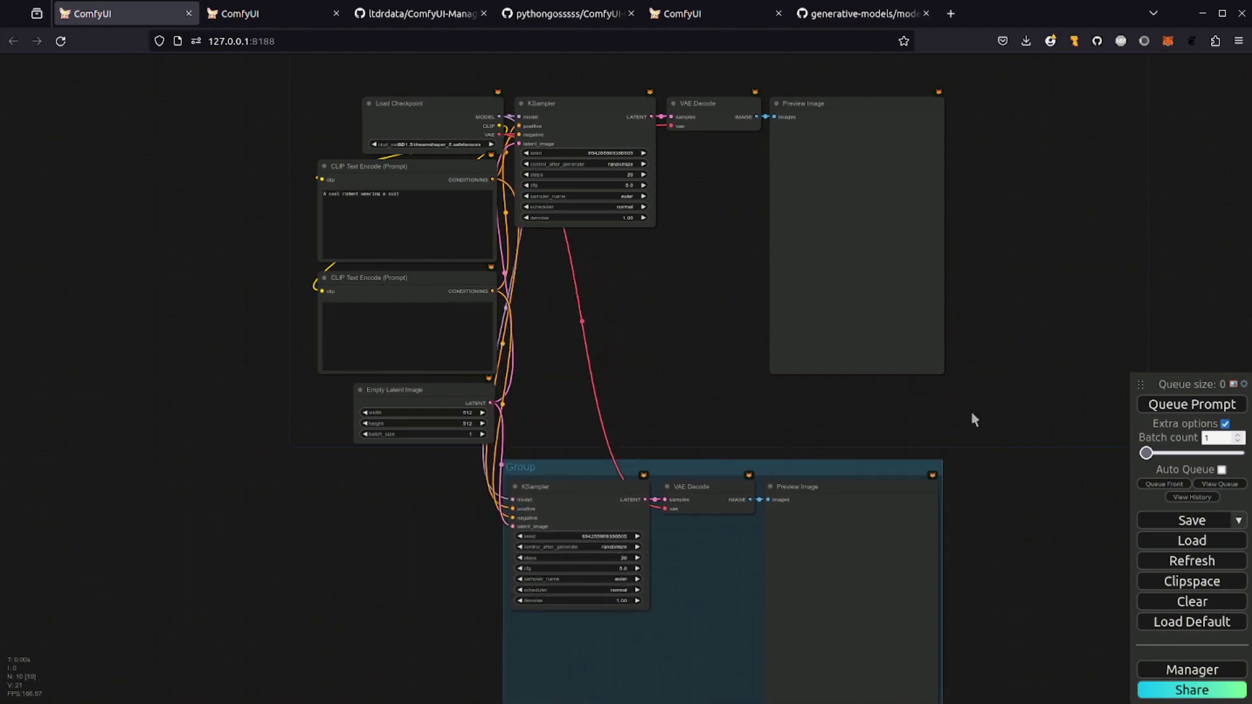
{"action": "key", "text": "ctrl+z"}
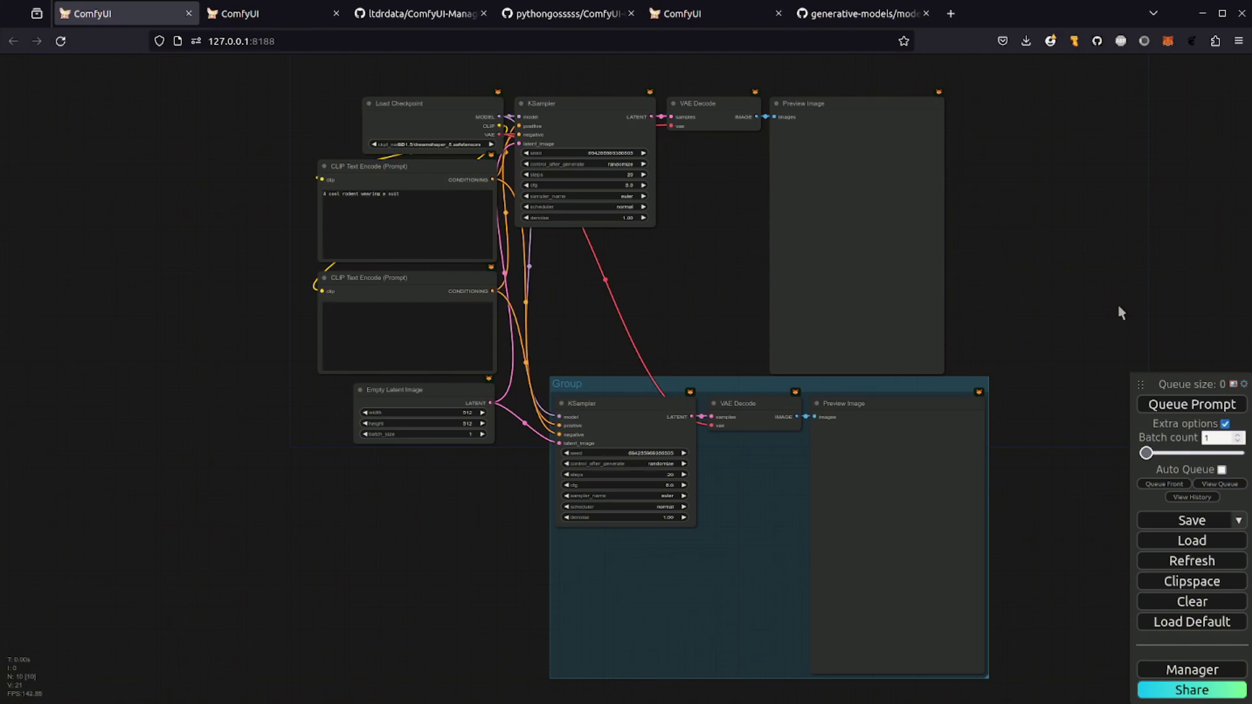
{"action": "key", "text": "ctrl+y"}
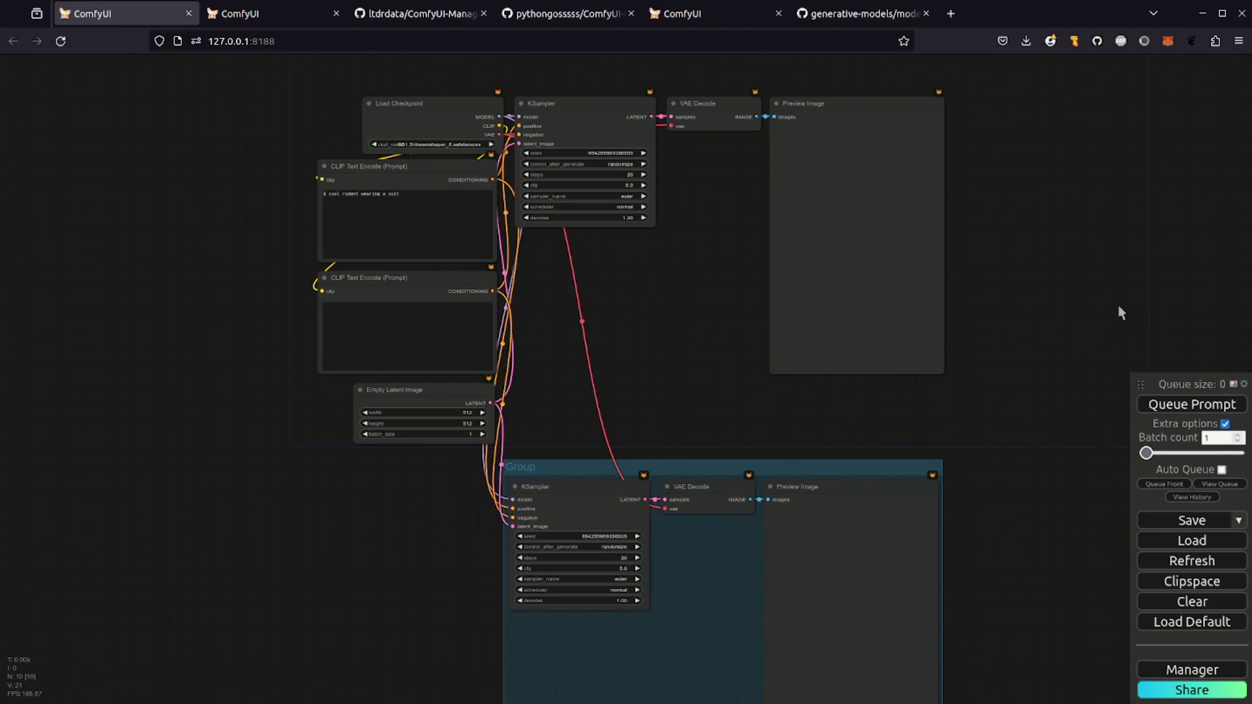
{"action": "key", "text": "ctrl+z"}
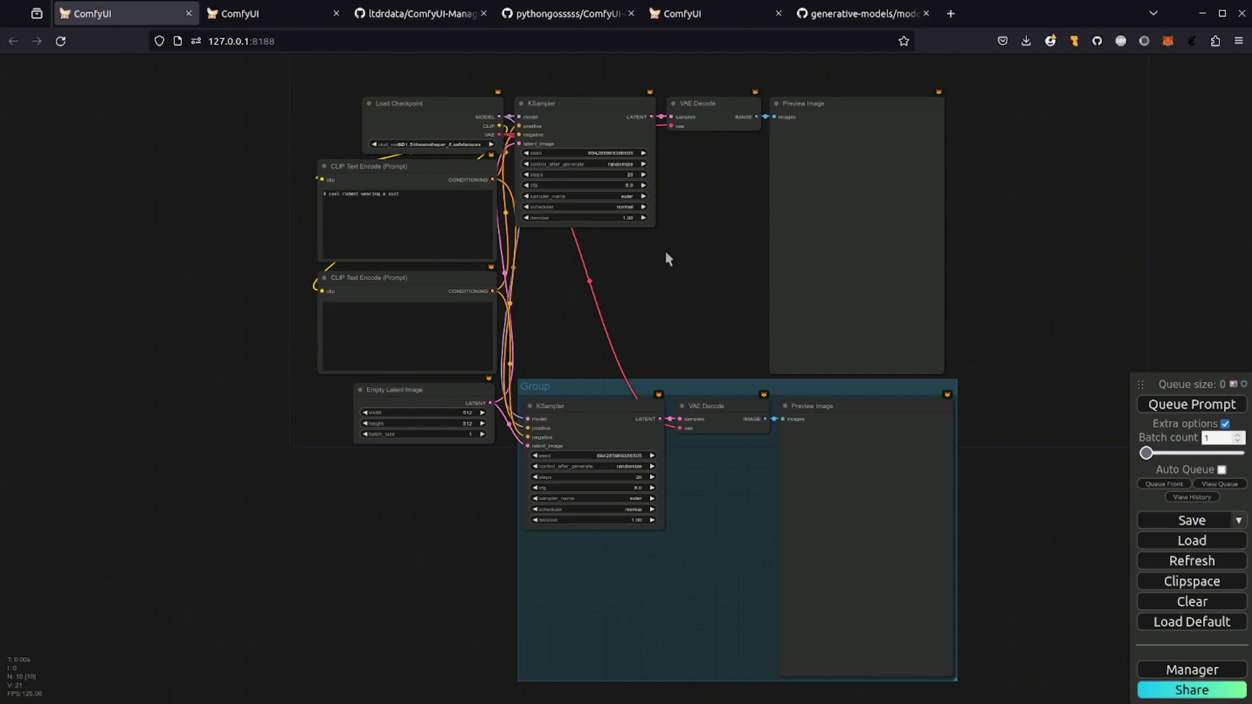
- Insert an Upscale Latent node between the first KSampler's LATENT output and the grouped KSampler
{"action": "double_click", "coordinate": [611, 265]}
{"action": "type", "text": "Latent"}
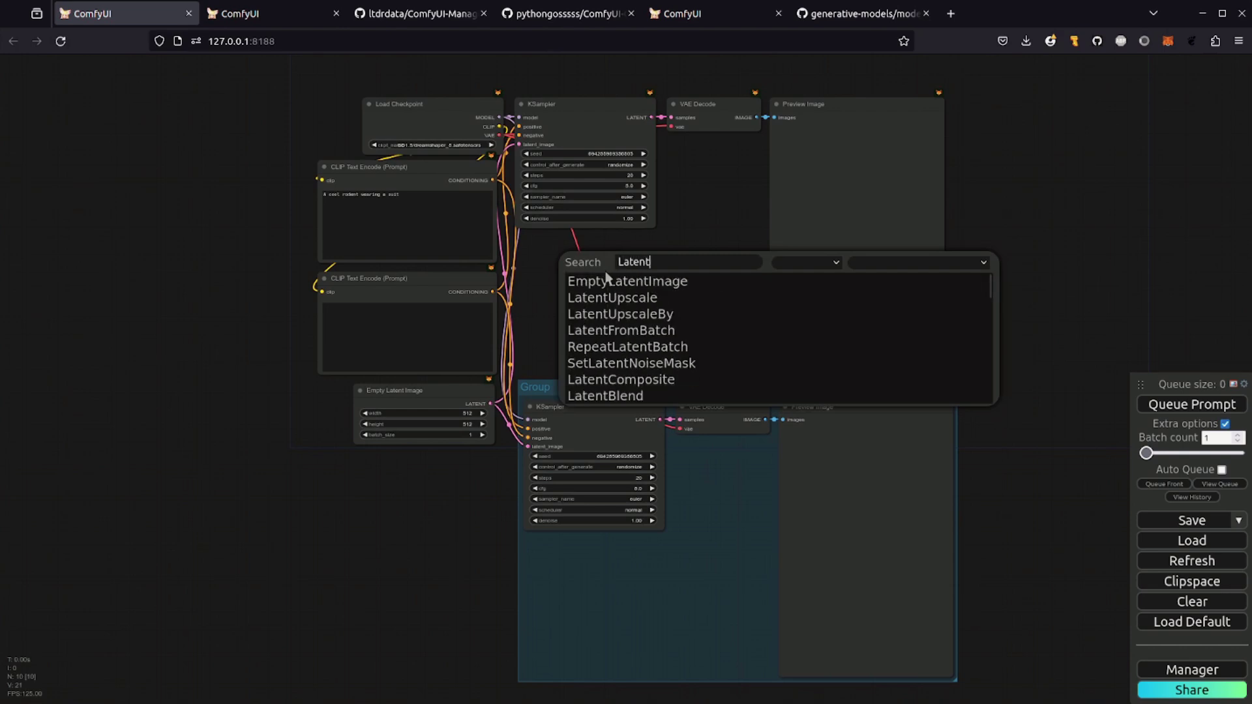
{"action": "left_click", "coordinate": [613, 298]}
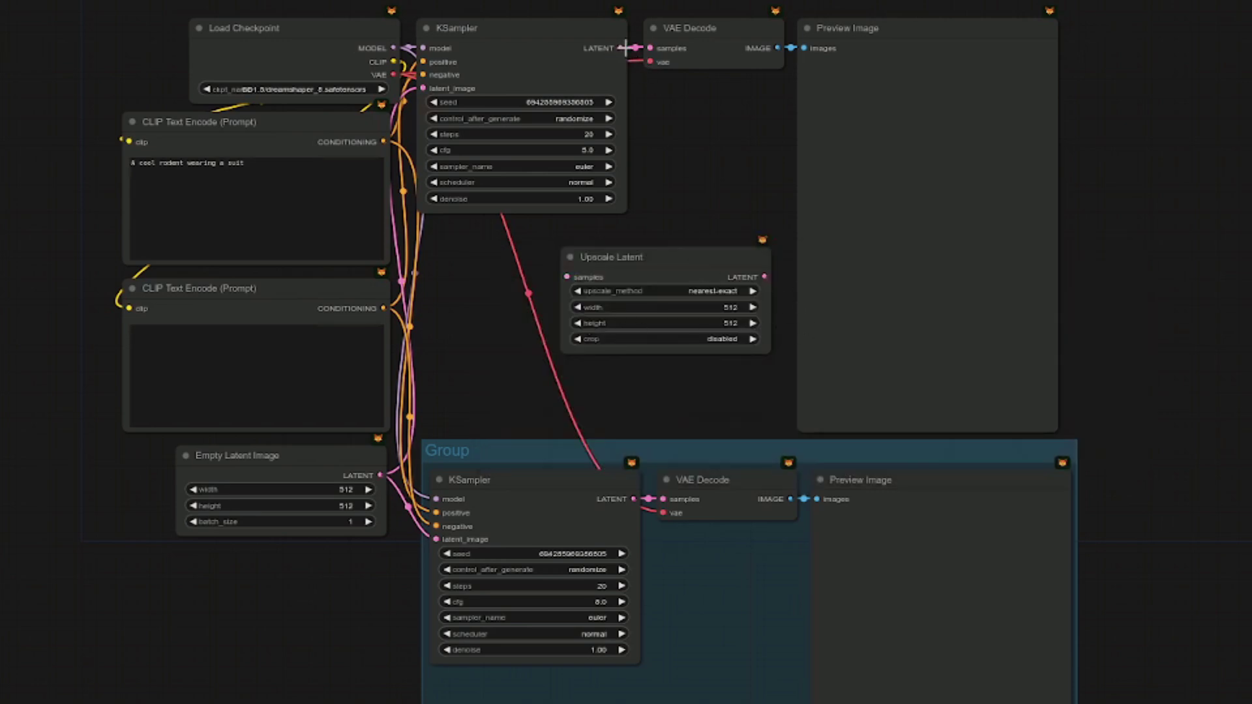
{"action": "left_click_drag", "start_coordinate": [620, 48], "coordinate": [566, 277]}
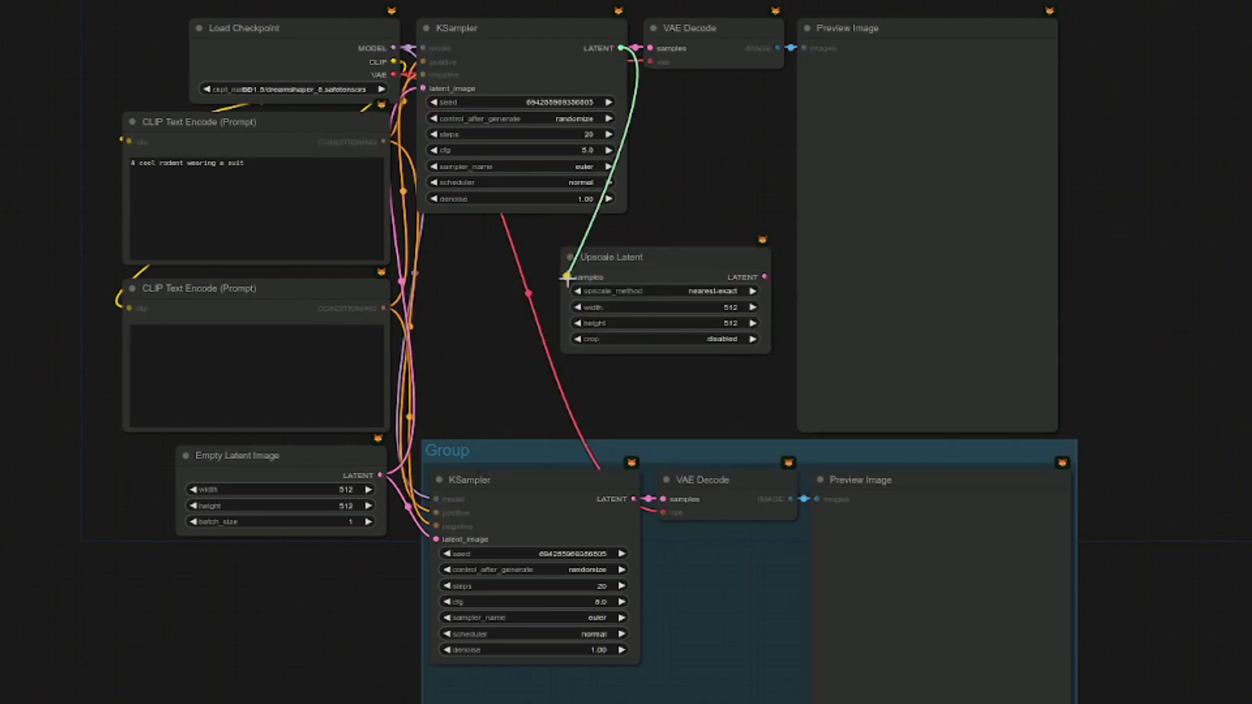
{"action": "left_click_drag", "start_coordinate": [568, 277], "coordinate": [568, 277]}
{"action": "left_click_drag", "start_coordinate": [766, 277], "coordinate": [434, 540]}
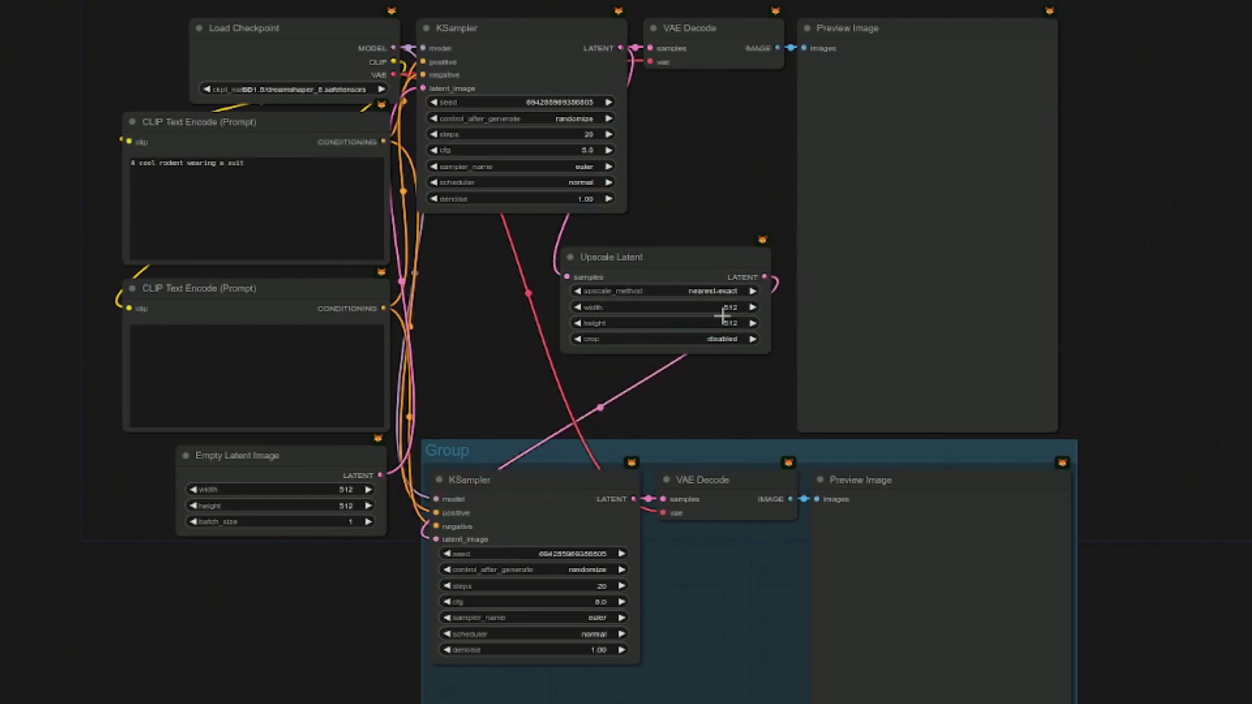
- Set the Upscale Latent size to 1024
{"action": "left_click", "coordinate": [685, 307]}
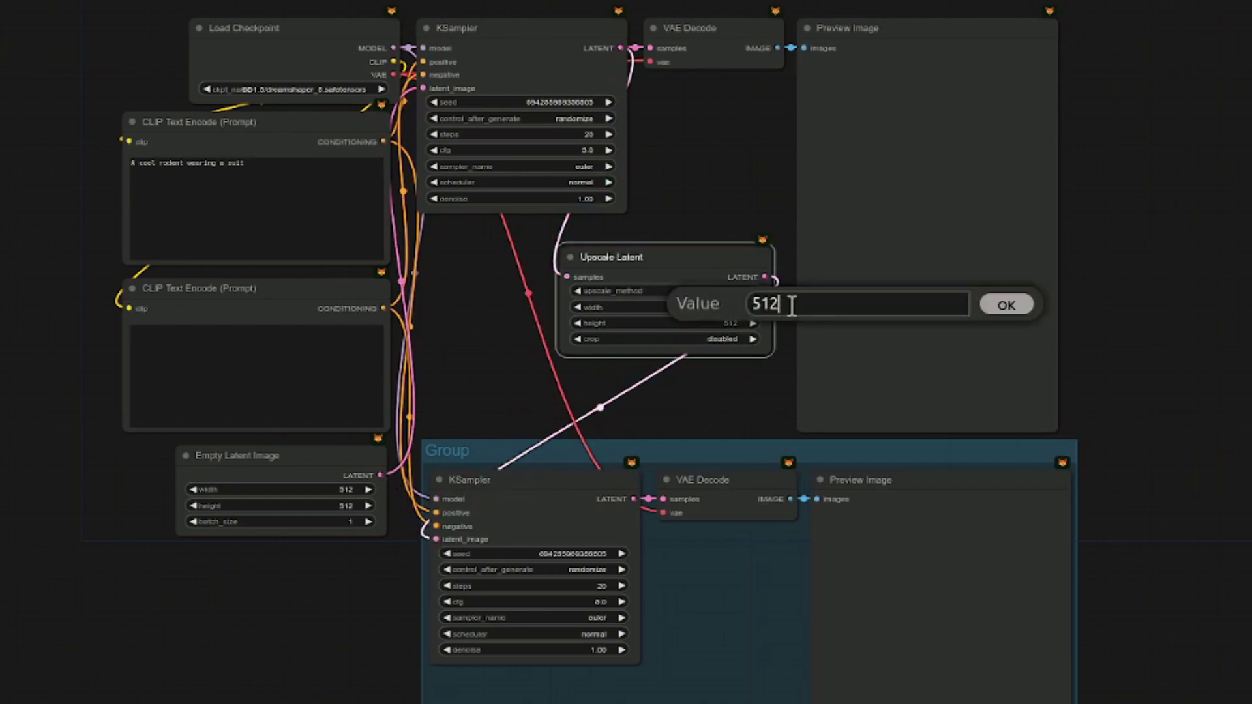
{"action": "key", "text": "ctrl+a"}
{"action": "type", "text": "1012"}
{"action": "key", "text": "BackSpace"}
{"action": "key", "text": "BackSpace"}
{"action": "type", "text": "24"}
{"action": "key", "text": "Return"}
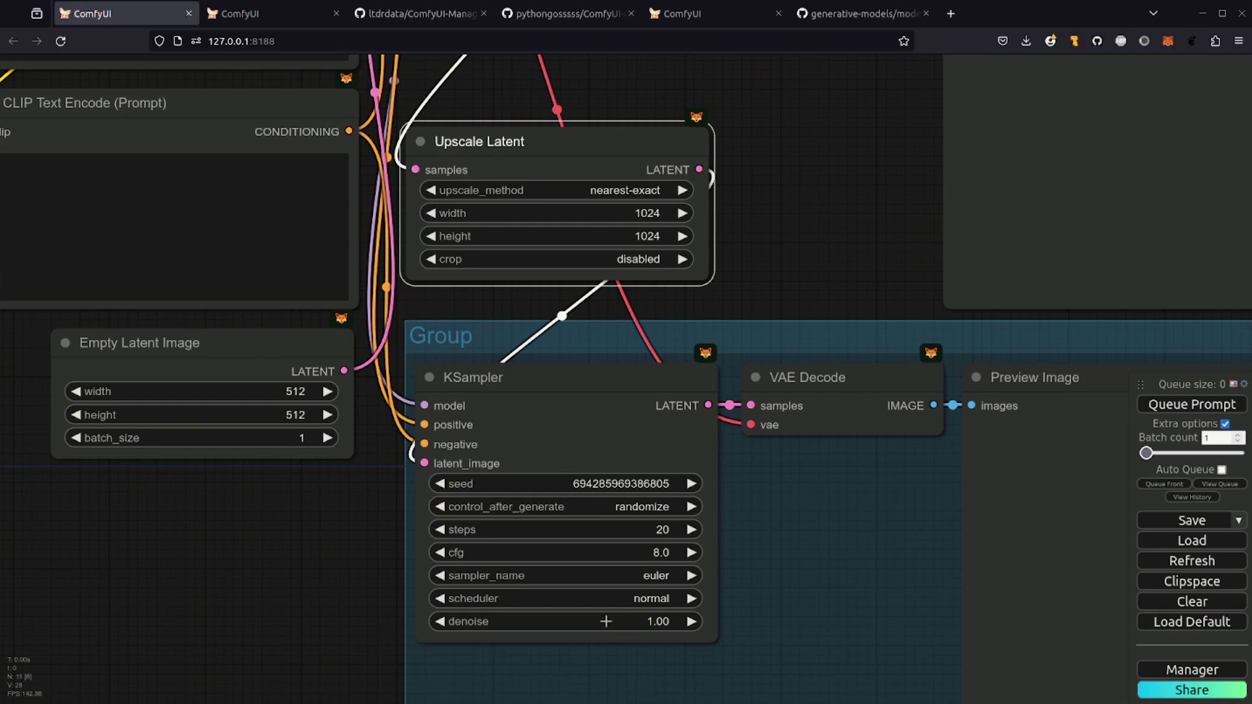
- Set the grouped KSampler's denoise to 0.50
{"action": "left_click", "coordinate": [610, 622]}
{"action": "type", "text": "0.99"}
{"action": "key", "text": "ctrl+a"}
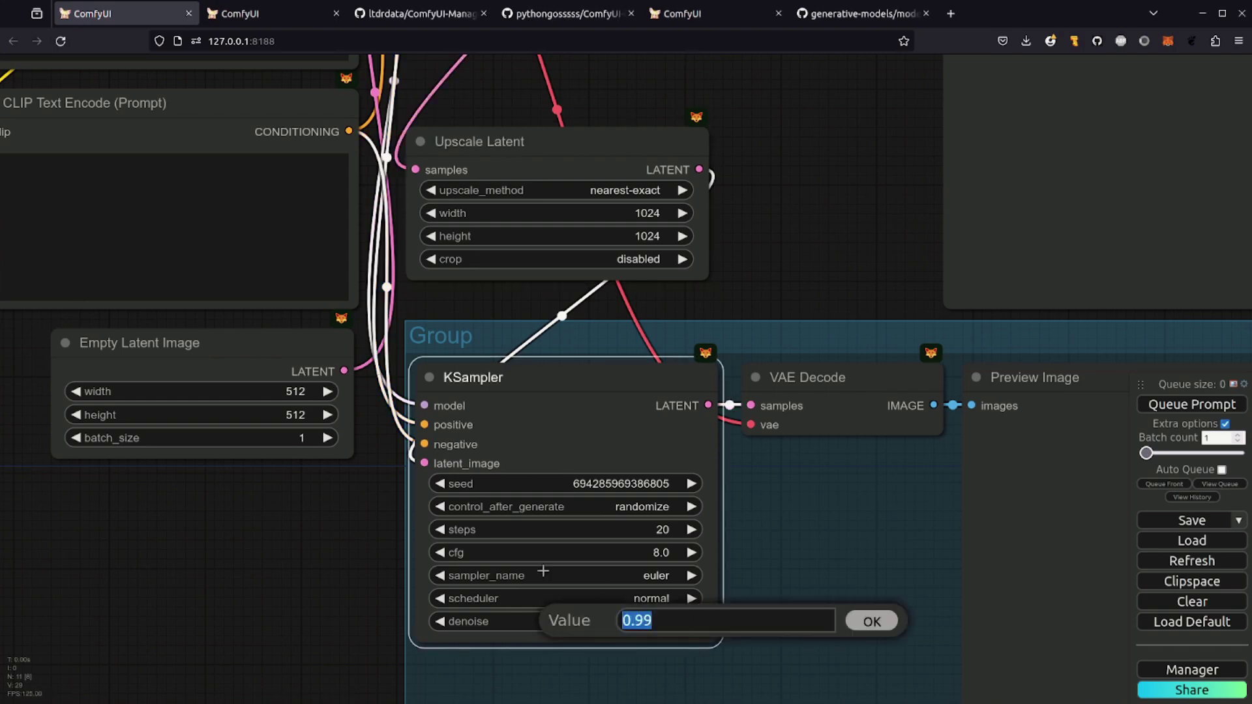
{"action": "type", "text": "0.5"}
{"action": "key", "text": "Return"}
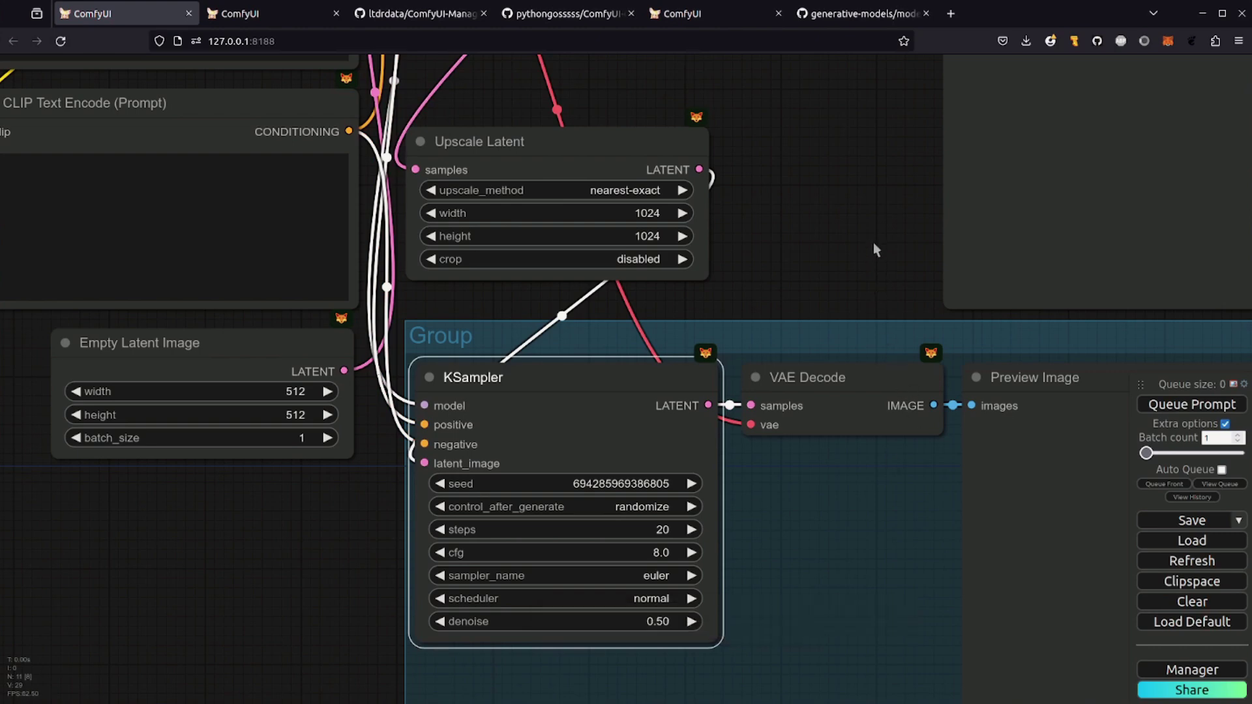
- Queue the workflow and bring the group's Preview Image with the refined rodent into view
{"action": "left_click", "coordinate": [1183, 405]}
{"action": "scroll", "coordinate": [888, 248], "scroll_direction": "down", "scroll_amount": 3}
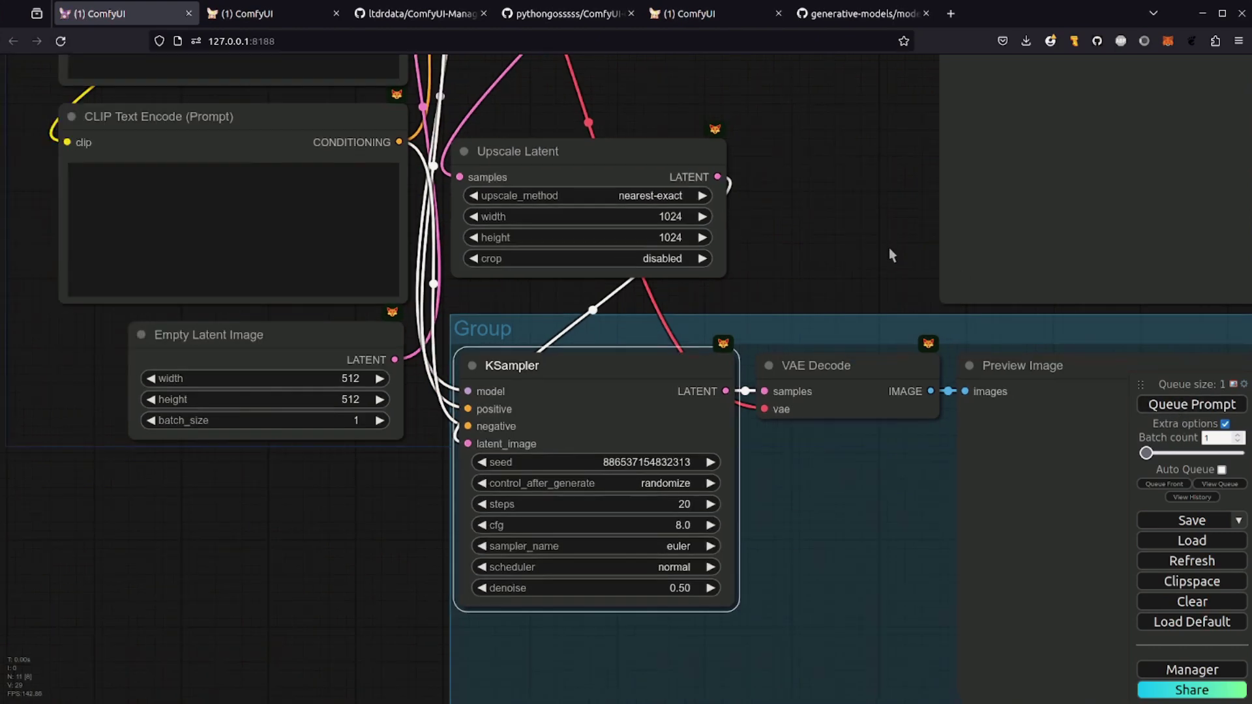
{"action": "scroll", "coordinate": [864, 242], "scroll_direction": "down", "scroll_amount": 2}
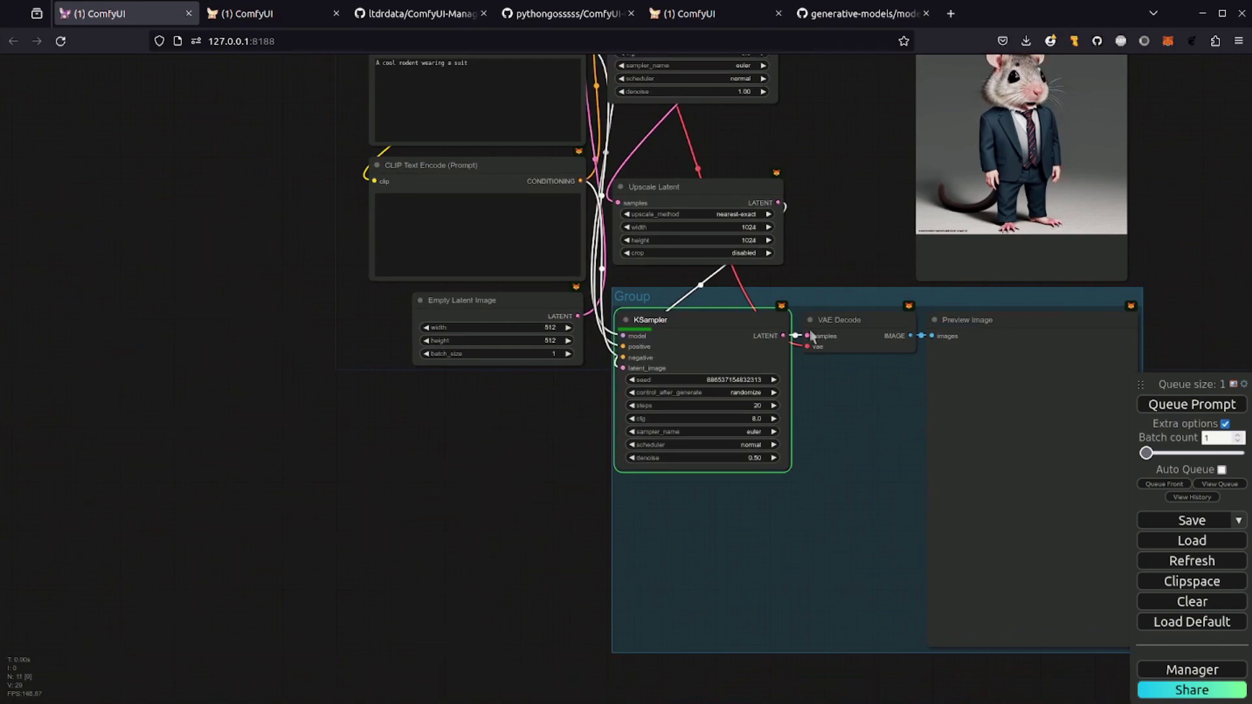
{"action": "left_click_drag", "start_coordinate": [865, 242], "coordinate": [777, 336]}
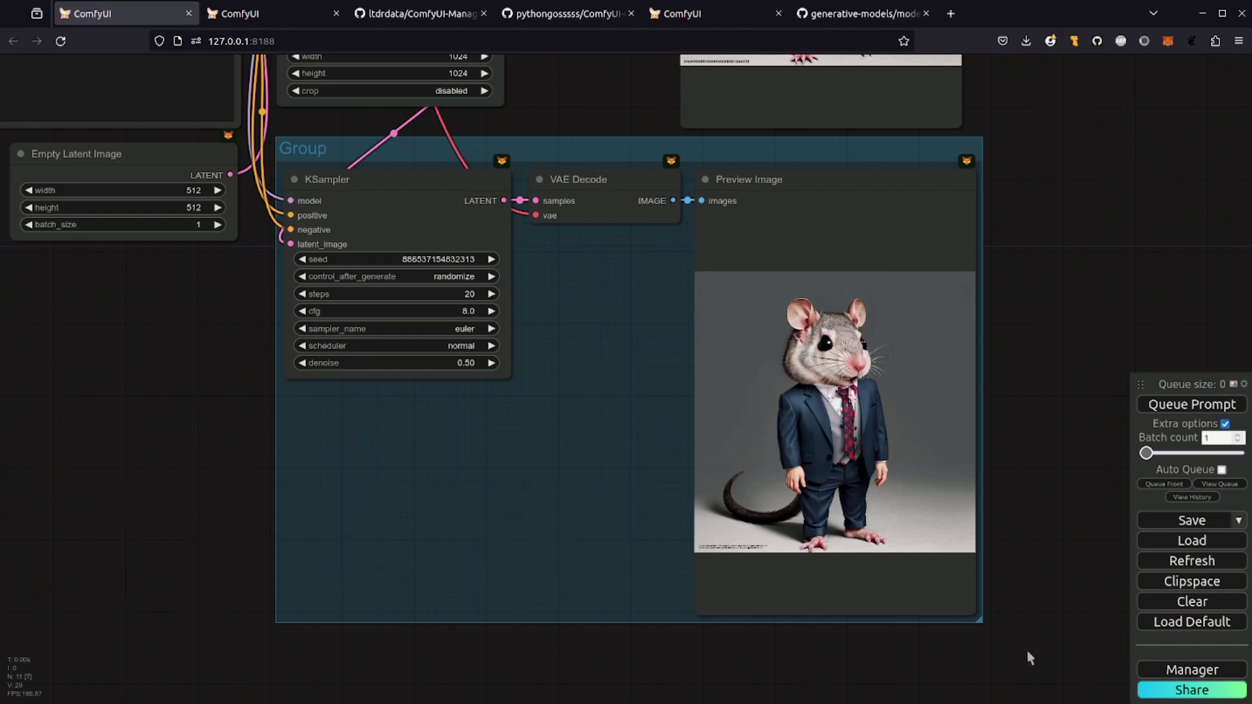
- Save the selected KSampler, VAE Decode and Preview Image nodes as a node template named 'Name'
{"action": "left_click_drag", "start_coordinate": [1028, 651], "coordinate": [378, 181]}
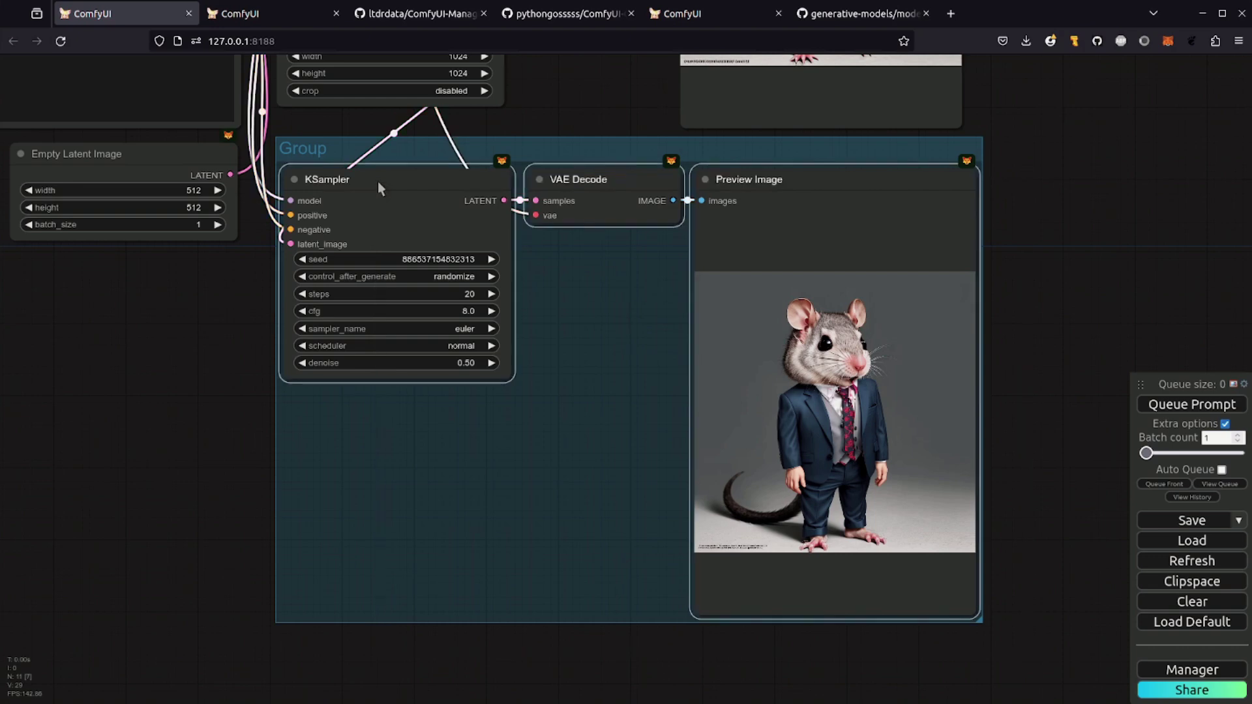
{"action": "right_click", "coordinate": [1016, 103]}
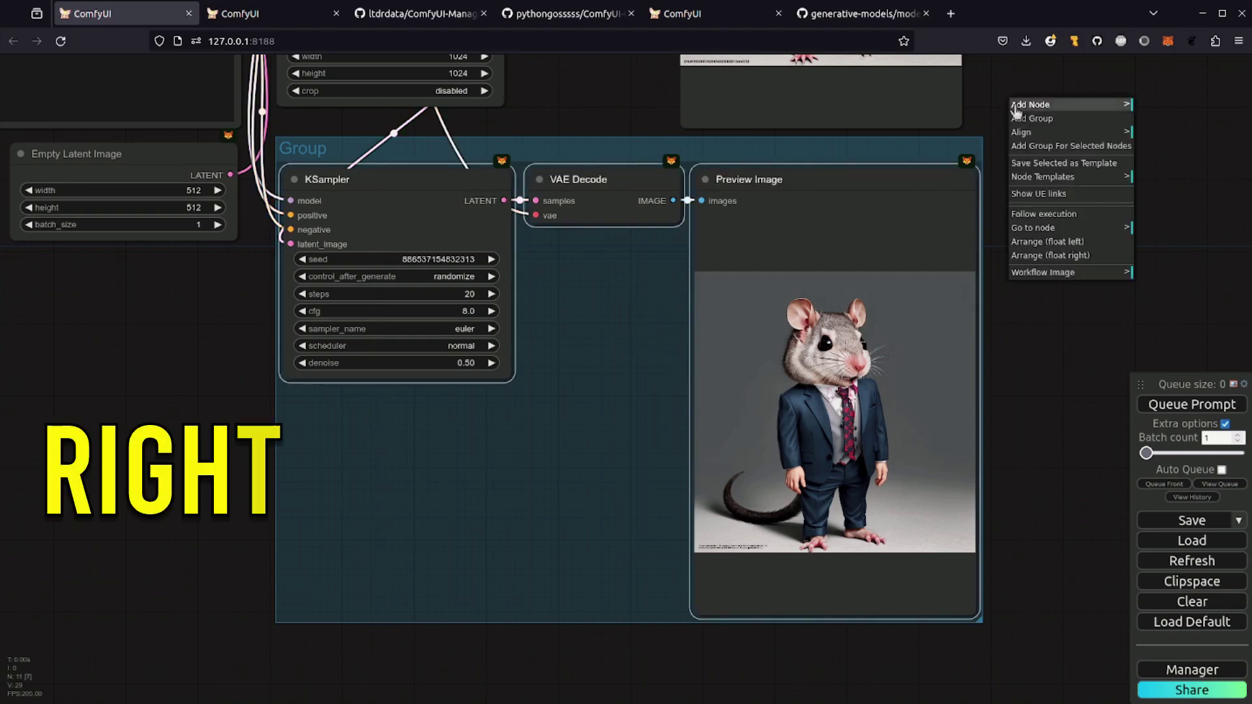
{"action": "left_click", "coordinate": [1042, 168]}
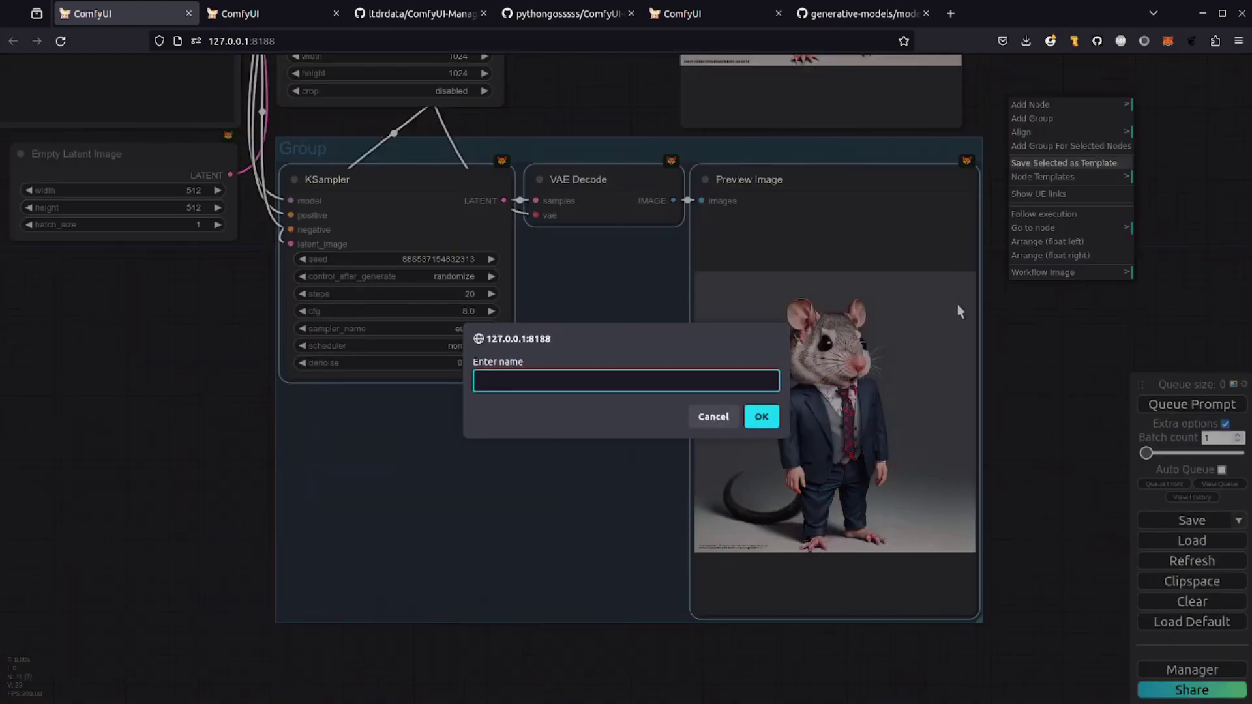
{"action": "type", "text": "Name"}
{"action": "key", "text": "Return"}
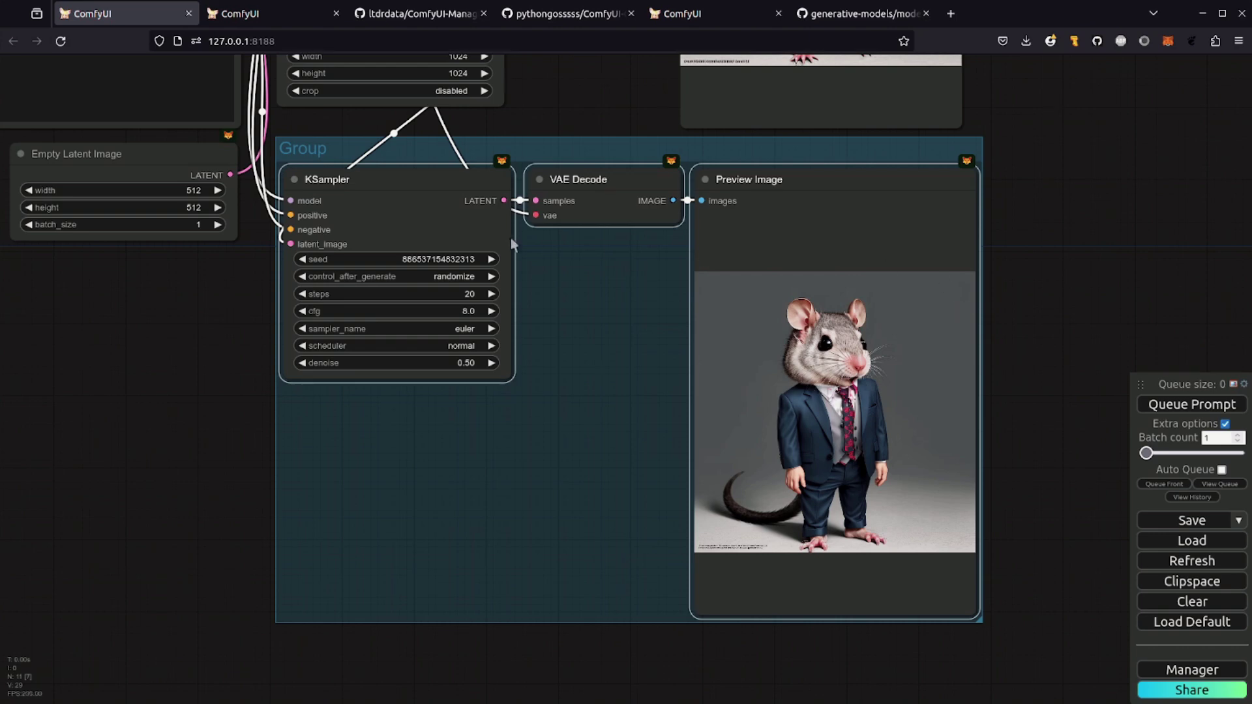
{"action": "scroll", "coordinate": [1098, 256], "scroll_direction": "down", "scroll_amount": 3}
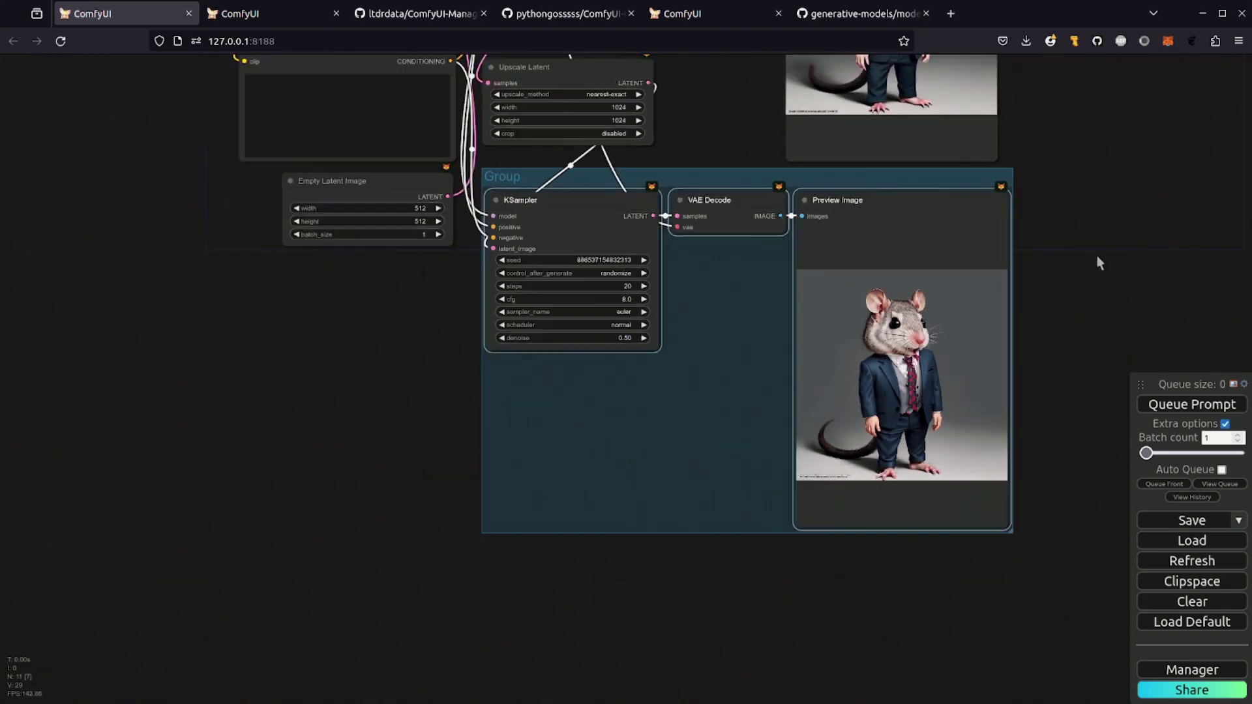
{"action": "left_click_drag", "start_coordinate": [335, 373], "coordinate": [753, 387]}
{"action": "scroll", "coordinate": [560, 346], "scroll_direction": "up", "scroll_amount": 3}
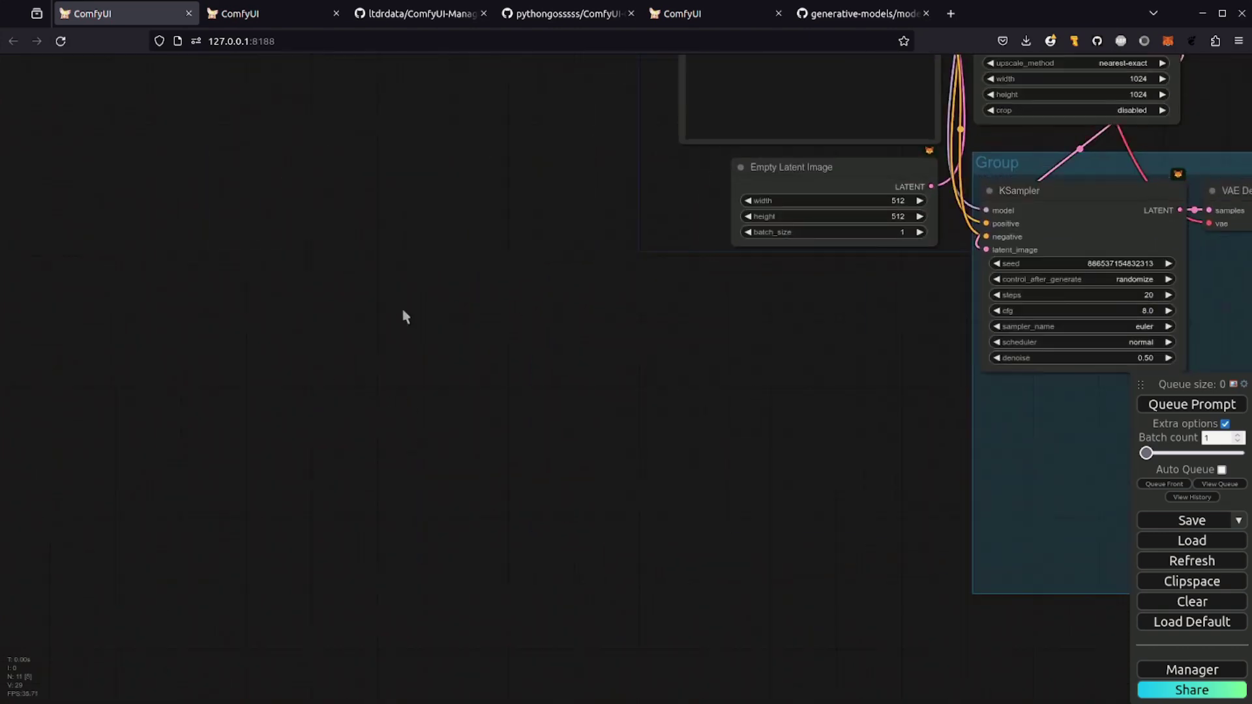
- Insert the 'Name' node template and move its nodes left into empty canvas
{"action": "right_click", "coordinate": [463, 307]}
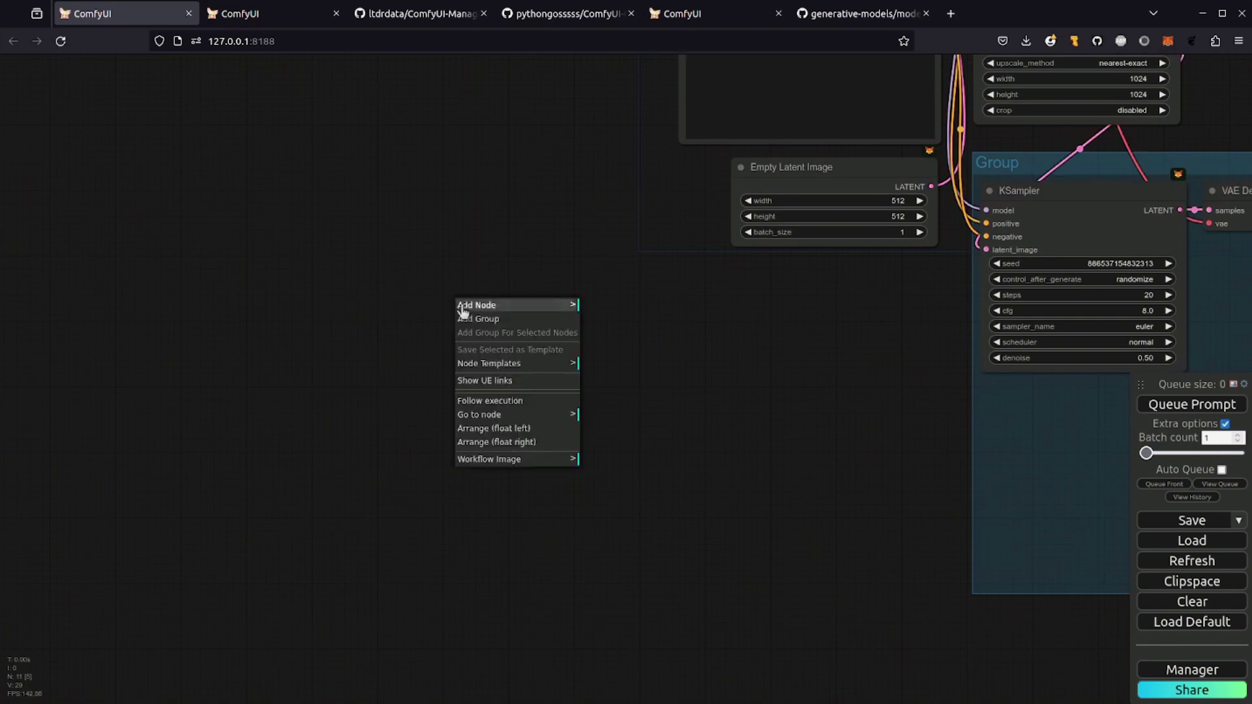
{"action": "left_click", "coordinate": [494, 369]}
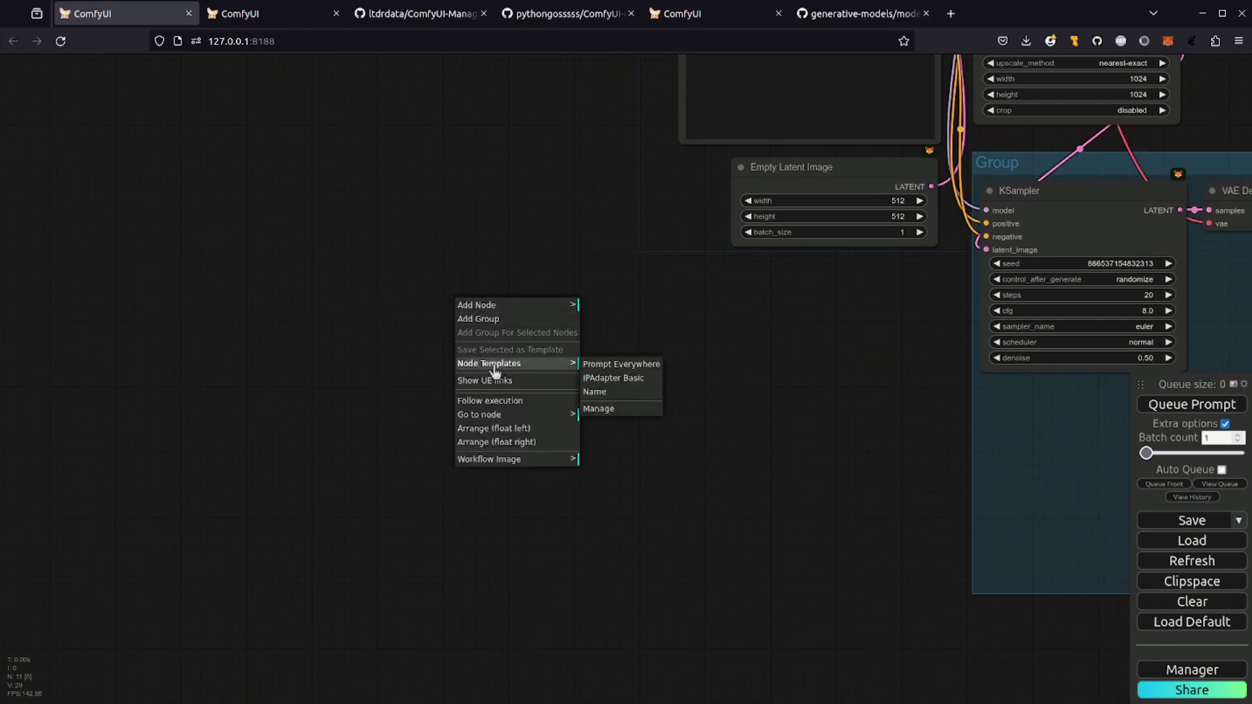
{"action": "left_click", "coordinate": [604, 394]}
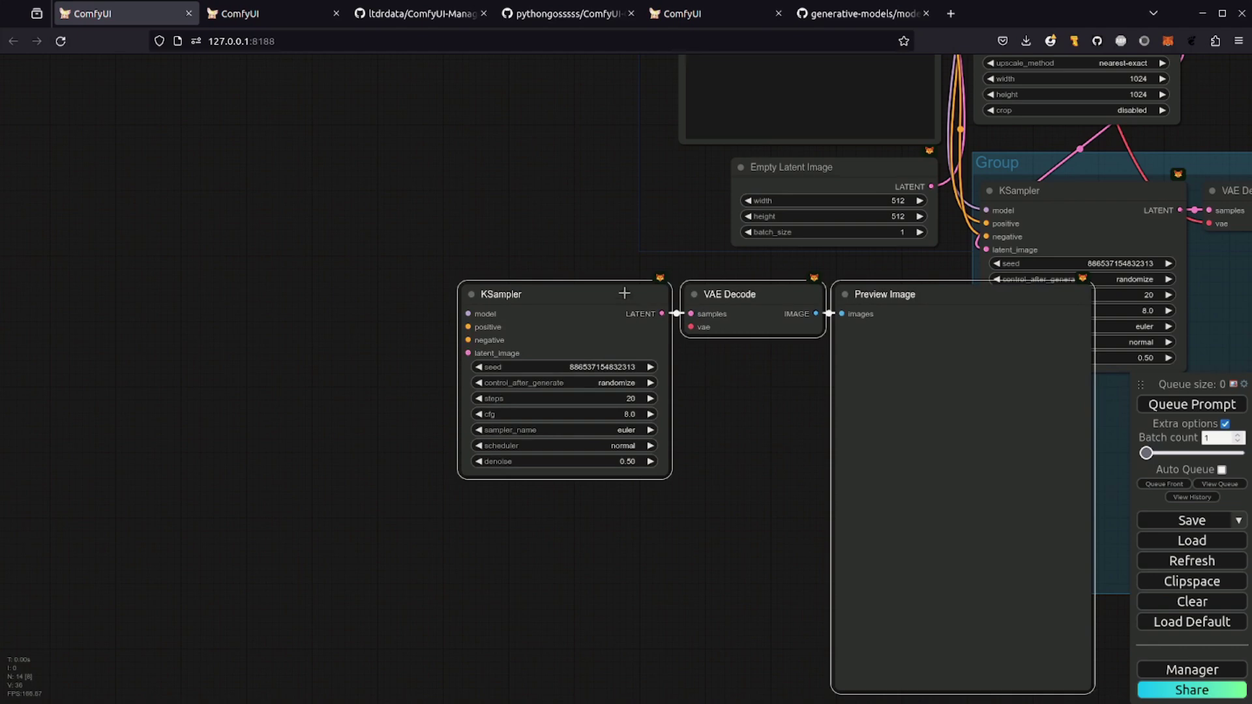
{"action": "left_click_drag", "start_coordinate": [551, 295], "coordinate": [363, 279]}
- Insert the IPAdapter Basic template, move it clear of the CLIP Text Encode nodes, and enlarge Apply IPAdapter
{"action": "left_click_drag", "start_coordinate": [532, 147], "coordinate": [573, 400]}
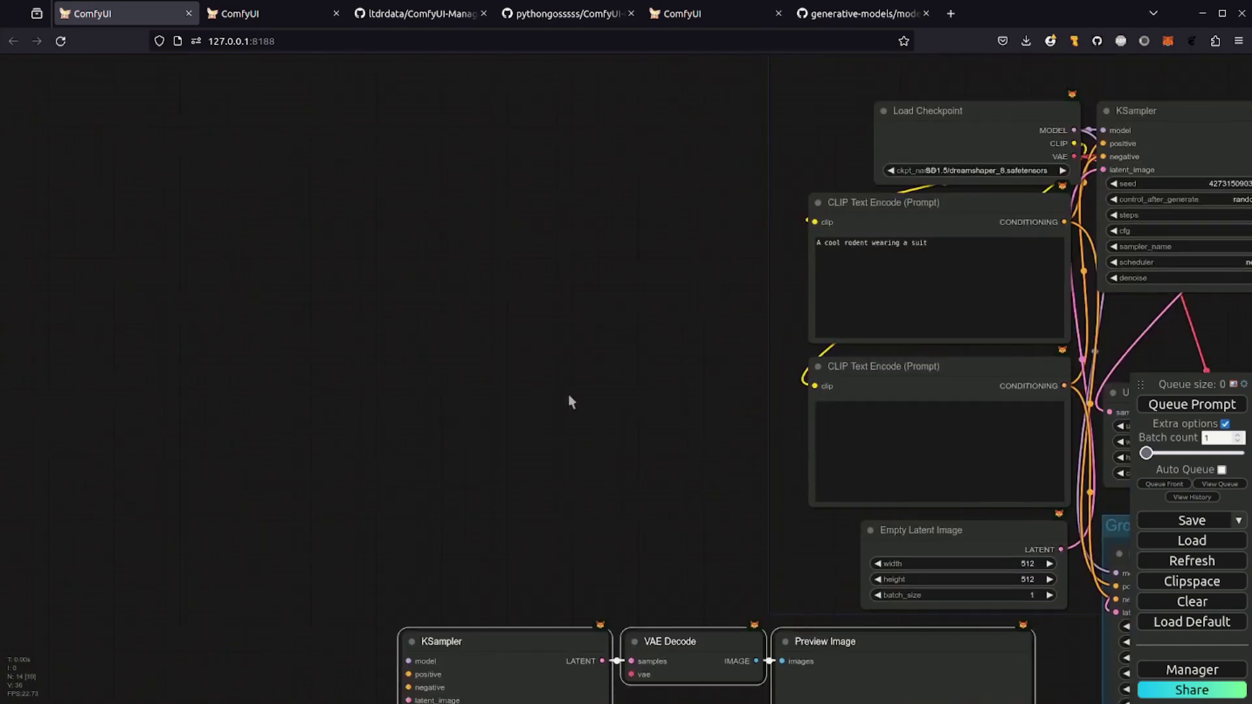
{"action": "right_click", "coordinate": [456, 264]}
{"action": "left_click", "coordinate": [504, 335]}
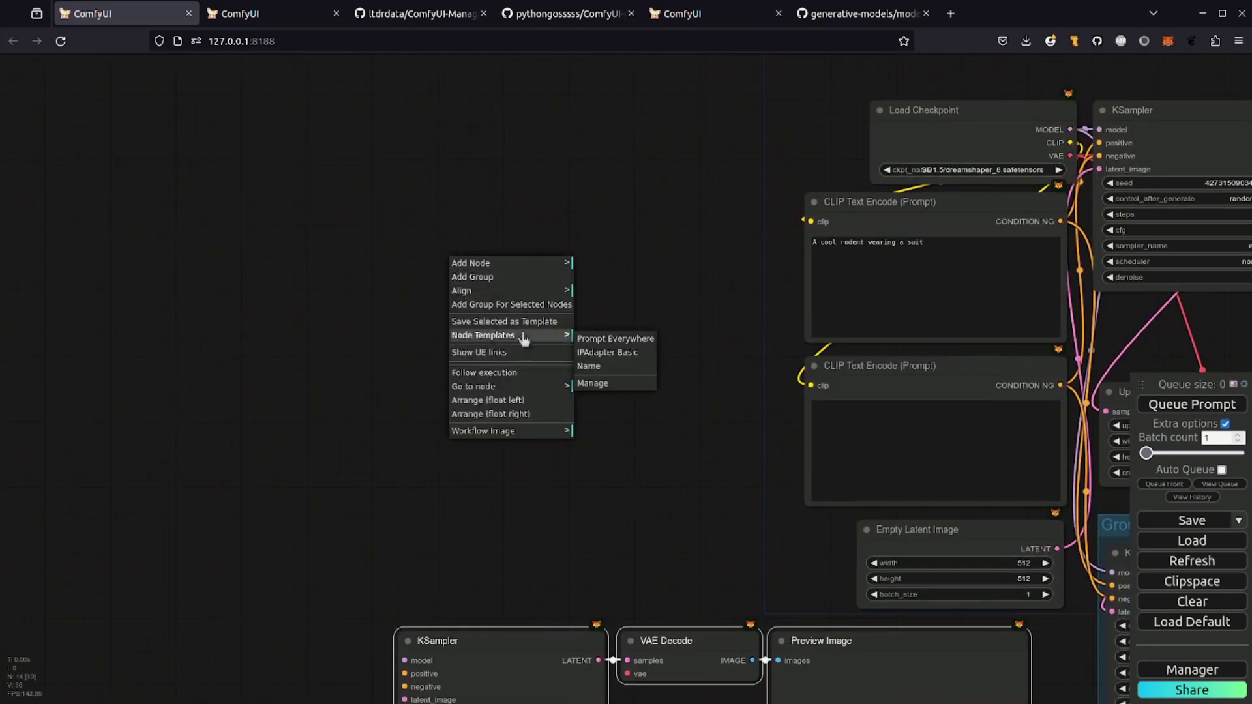
{"action": "left_click", "coordinate": [620, 353]}
{"action": "left_click_drag", "start_coordinate": [716, 326], "coordinate": [491, 241]}
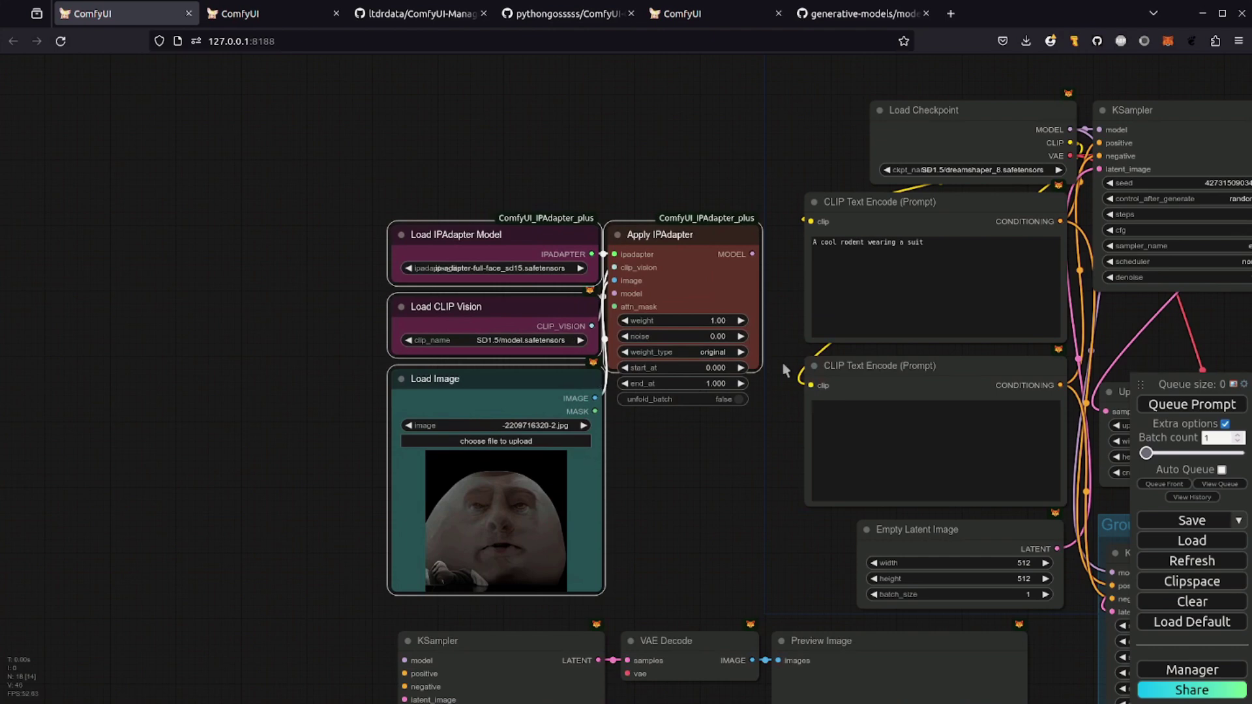
{"action": "left_click_drag", "start_coordinate": [760, 370], "coordinate": [768, 418]}
- Insert the Prompt Everywhere template above the workflow and move its prompt nodes up and left
{"action": "left_click_drag", "start_coordinate": [561, 91], "coordinate": [559, 353]}
{"action": "right_click", "coordinate": [416, 214]}
{"action": "left_click", "coordinate": [459, 288]}
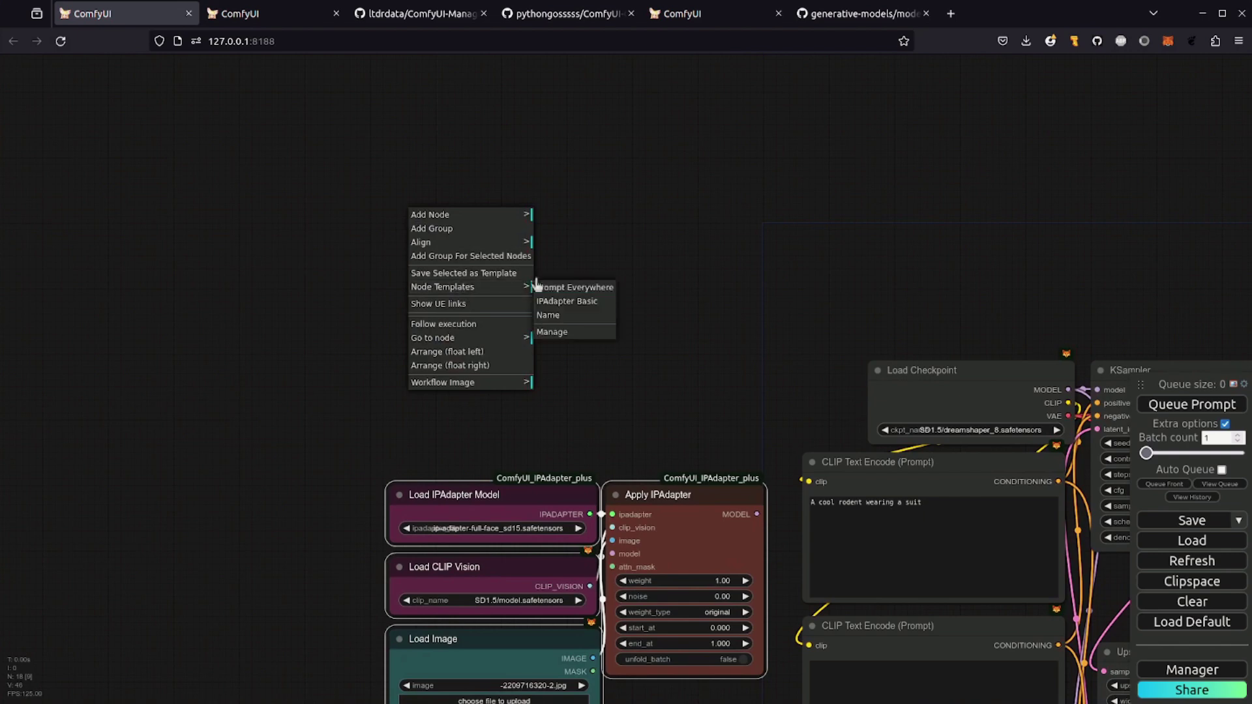
{"action": "left_click", "coordinate": [577, 285]}
{"action": "left_click_drag", "start_coordinate": [739, 260], "coordinate": [613, 159]}
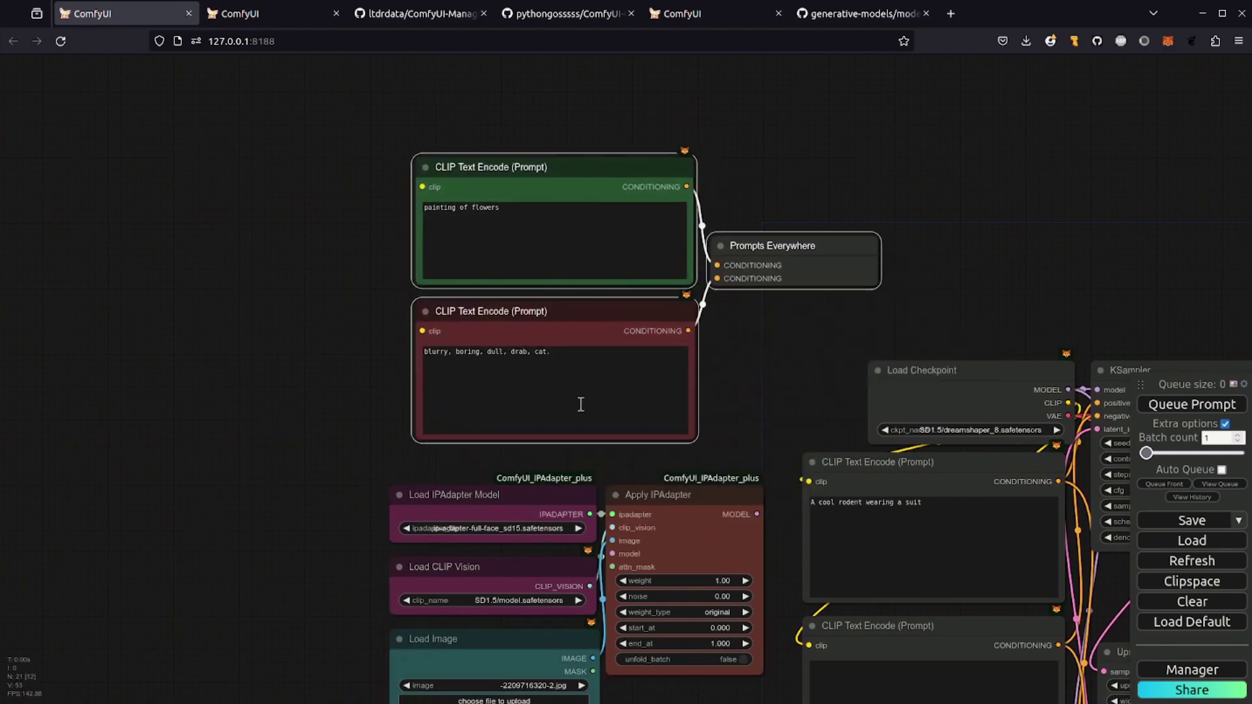
{"action": "left_click_drag", "start_coordinate": [1031, 210], "coordinate": [856, 84]}
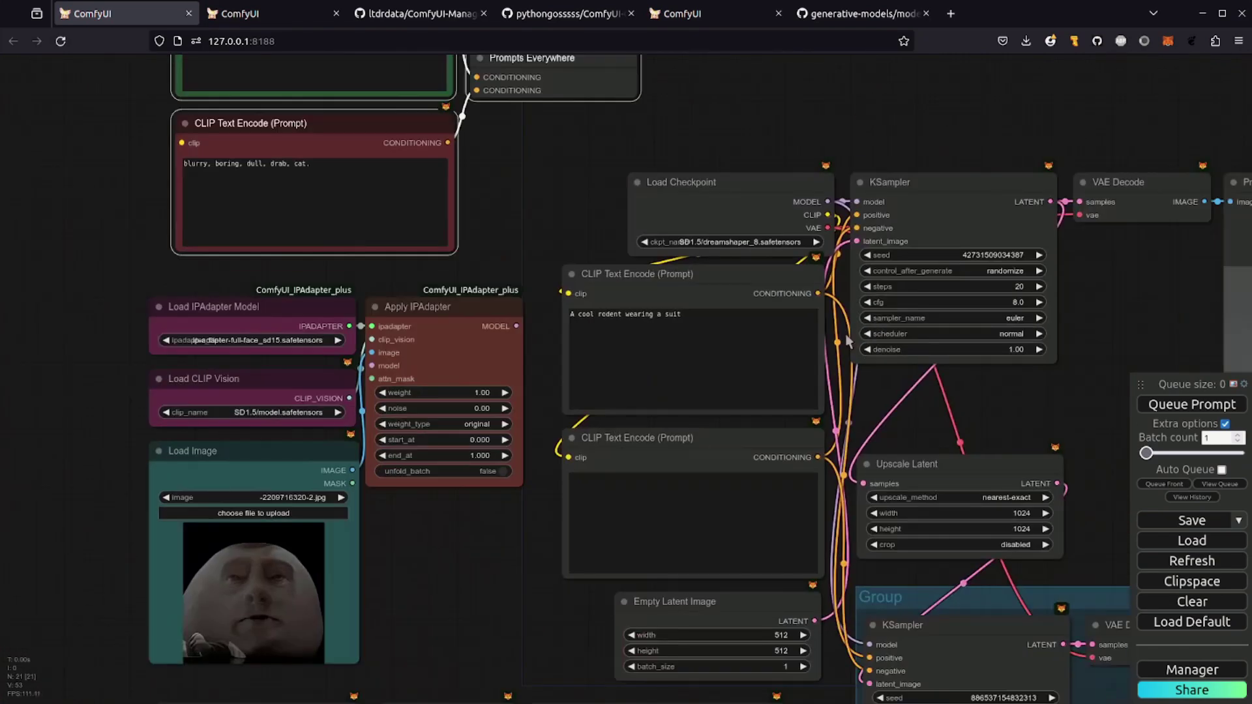
{"action": "scroll", "coordinate": [850, 343], "scroll_direction": "down", "scroll_amount": 2}
{"action": "left_click_drag", "start_coordinate": [926, 379], "coordinate": [841, 349]}
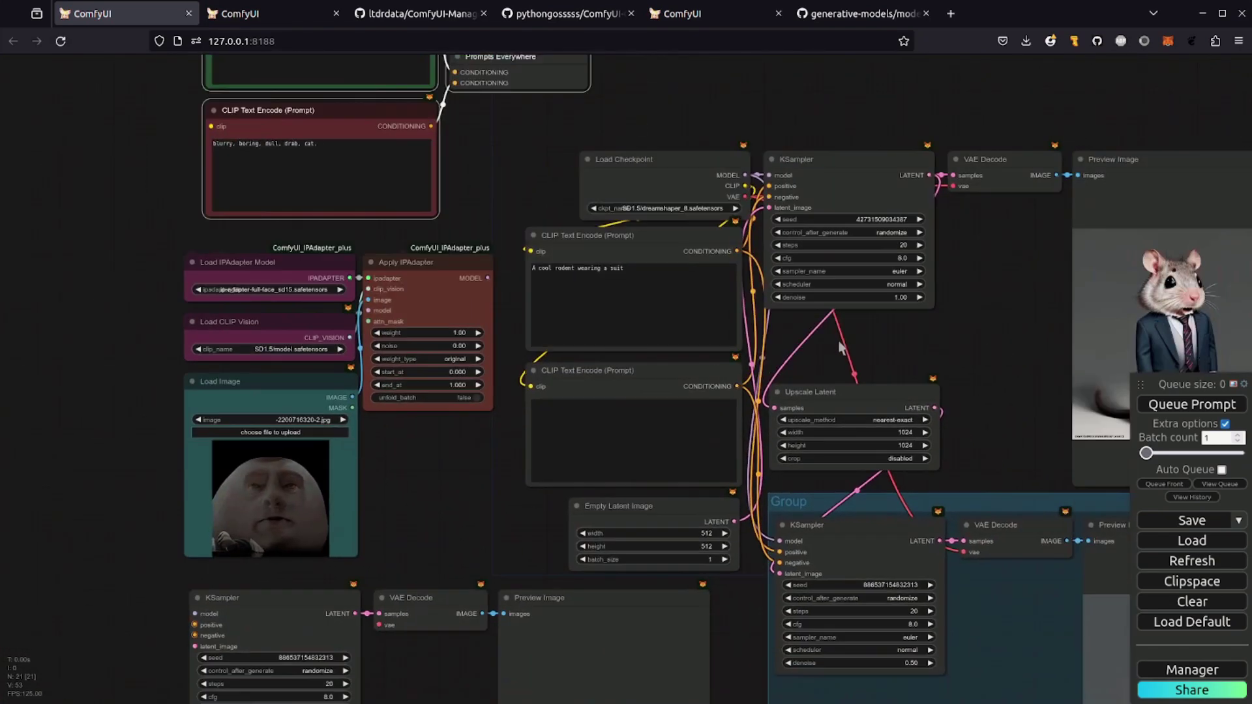
{"action": "scroll", "coordinate": [839, 347], "scroll_direction": "up", "scroll_amount": 1}
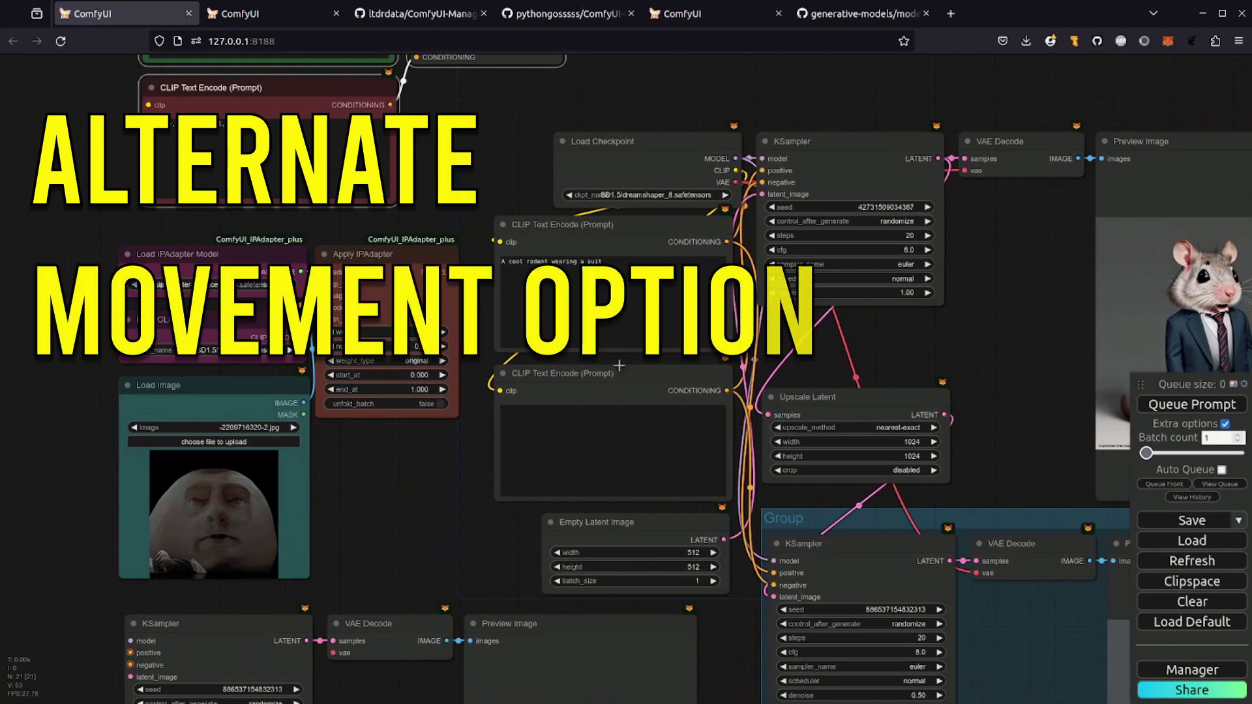
{"action": "scroll", "coordinate": [620, 365], "scroll_direction": "up", "scroll_amount": 1}
{"action": "left_click_drag", "start_coordinate": [1007, 335], "coordinate": [890, 314]}
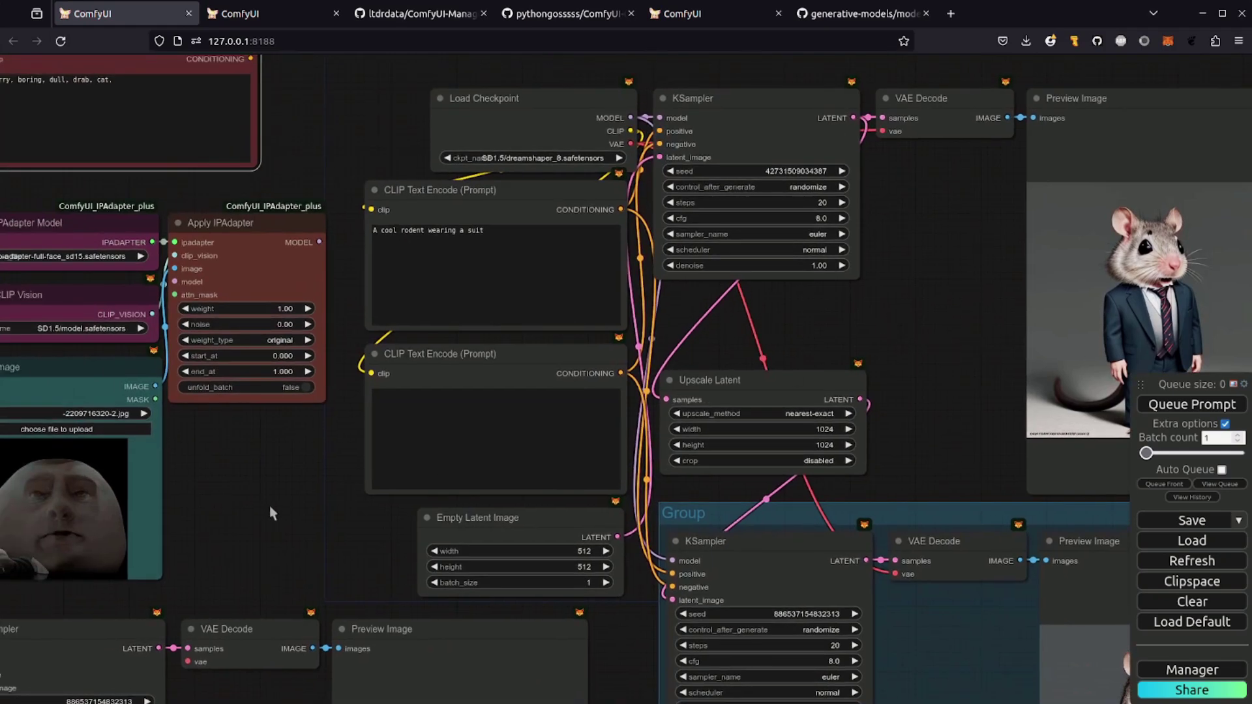
{"action": "left_click_drag", "start_coordinate": [270, 508], "coordinate": [422, 509]}
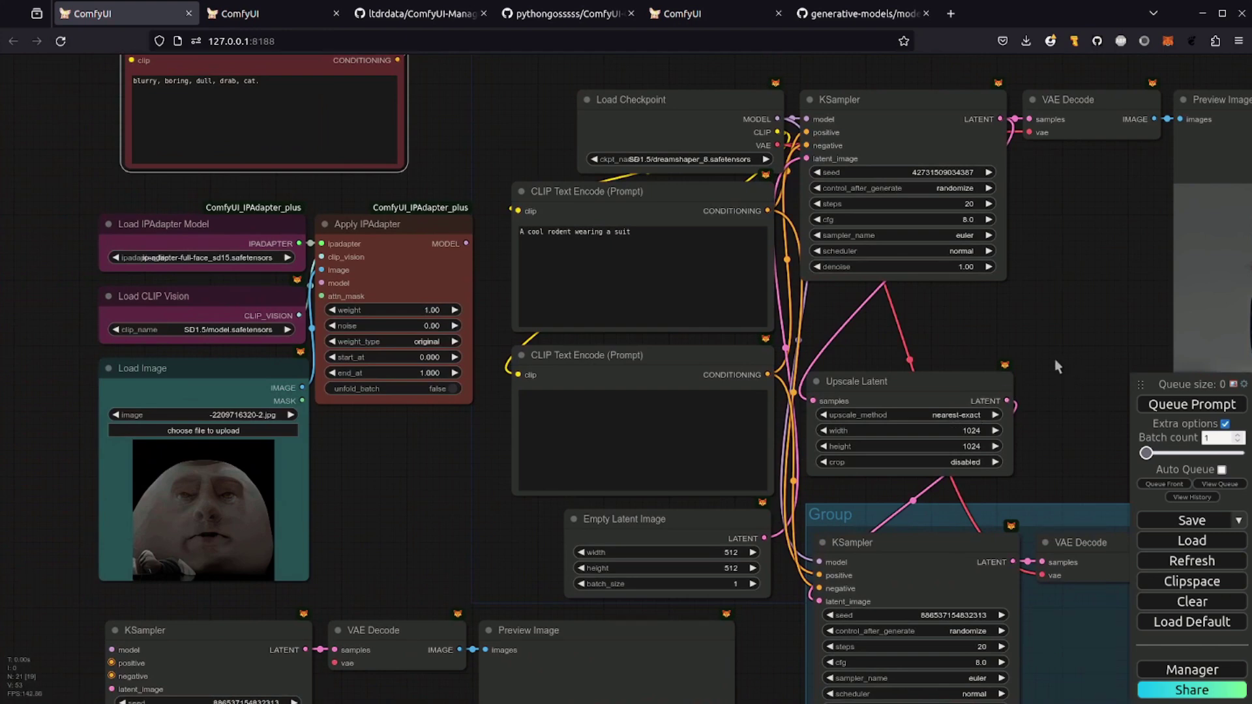
{"action": "left_click_drag", "start_coordinate": [1054, 359], "coordinate": [970, 252]}
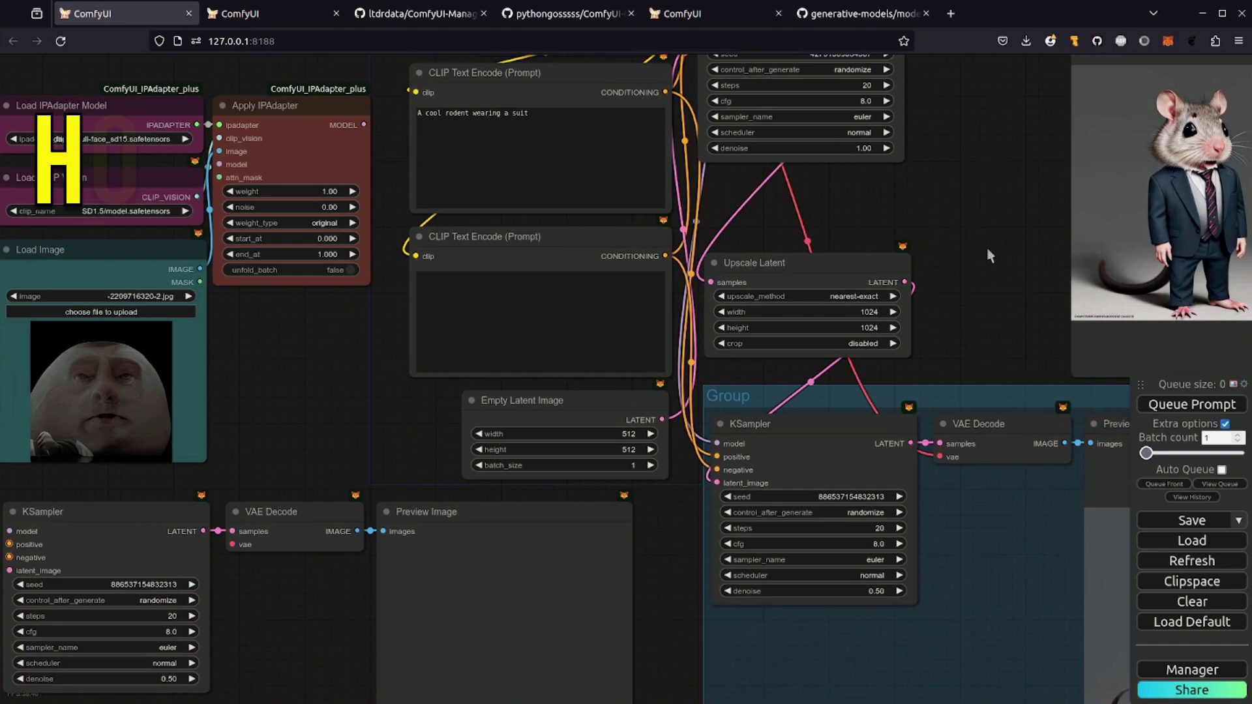
{"action": "left_click_drag", "start_coordinate": [835, 451], "coordinate": [568, 315]}
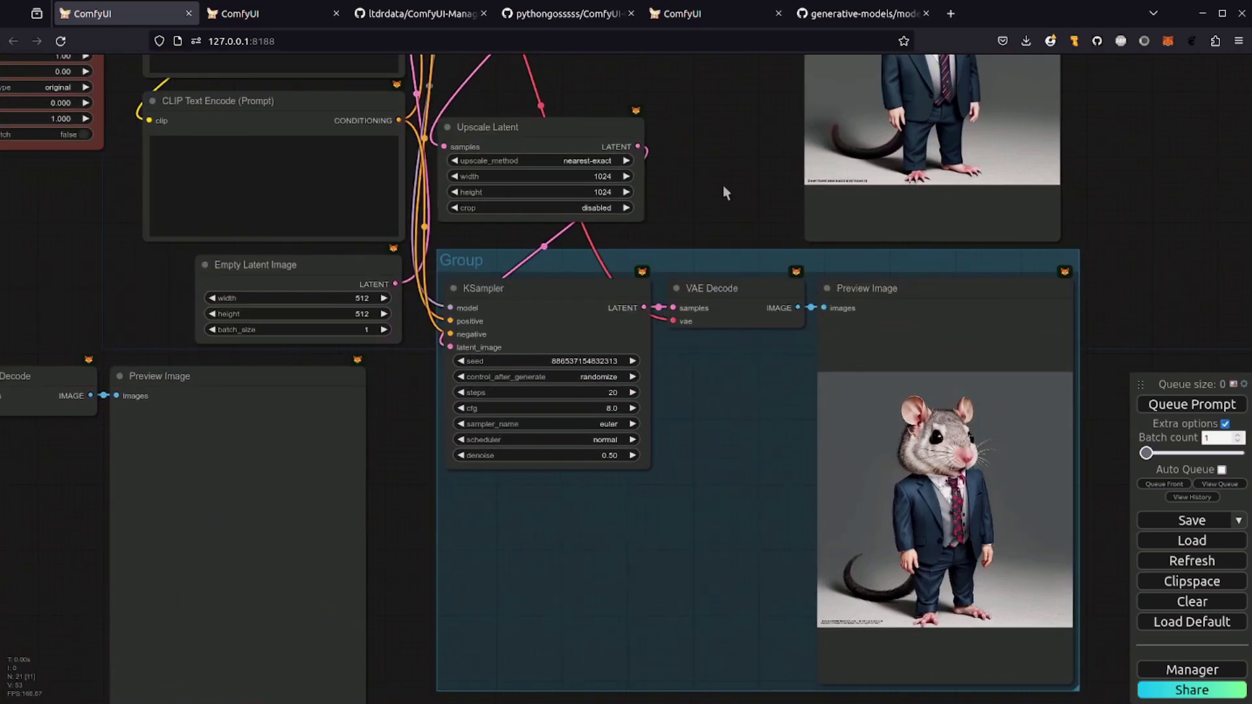
{"action": "left_click_drag", "start_coordinate": [714, 159], "coordinate": [692, 239]}
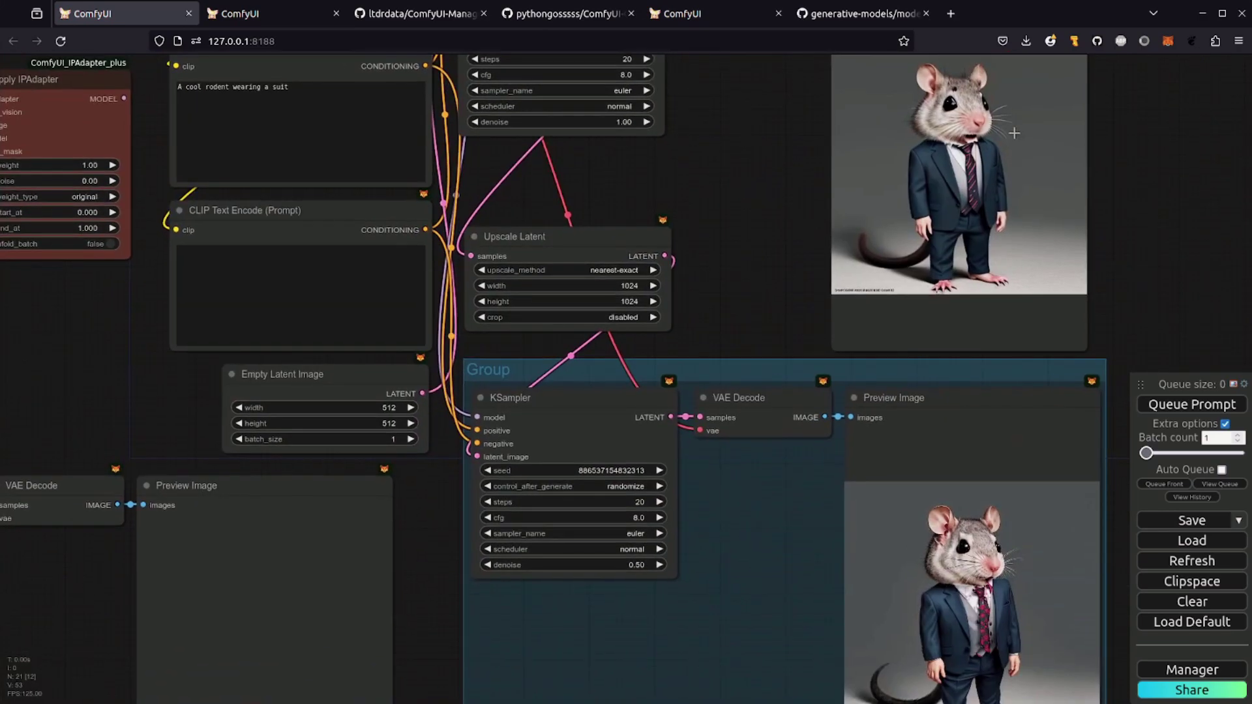
{"action": "left_click_drag", "start_coordinate": [1017, 133], "coordinate": [1016, 237]}
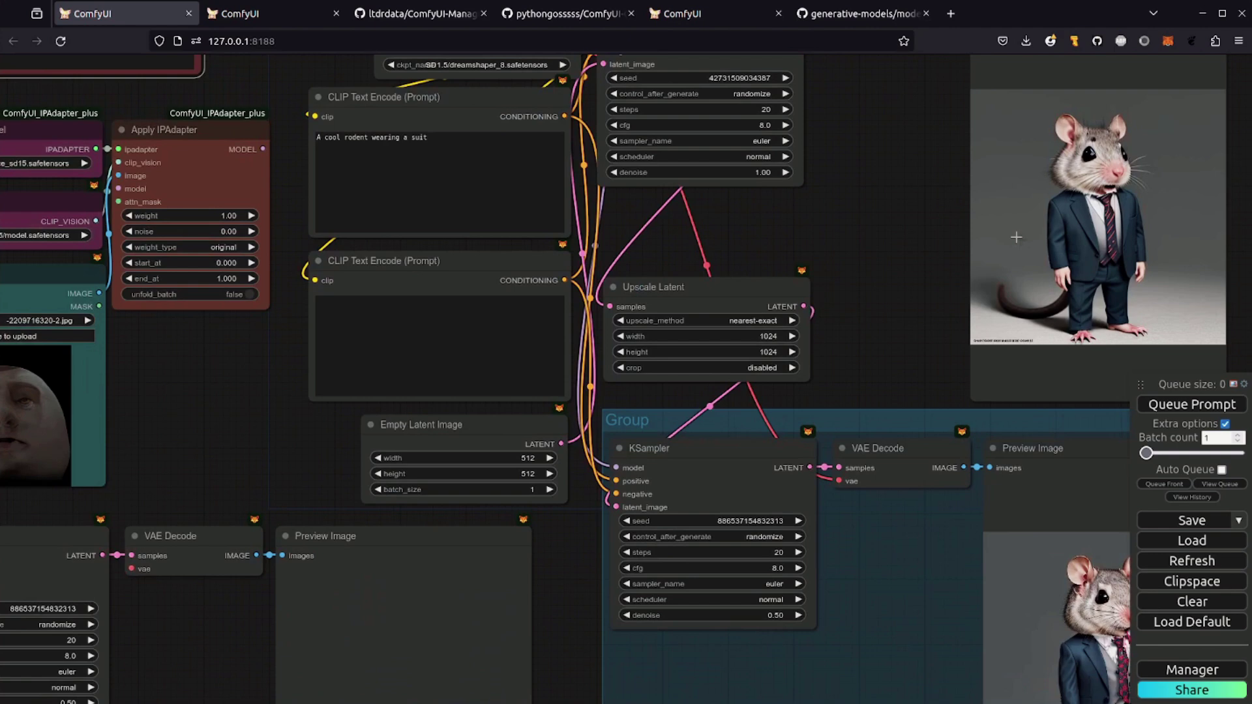
{"action": "left_click_drag", "start_coordinate": [1016, 237], "coordinate": [1028, 310]}
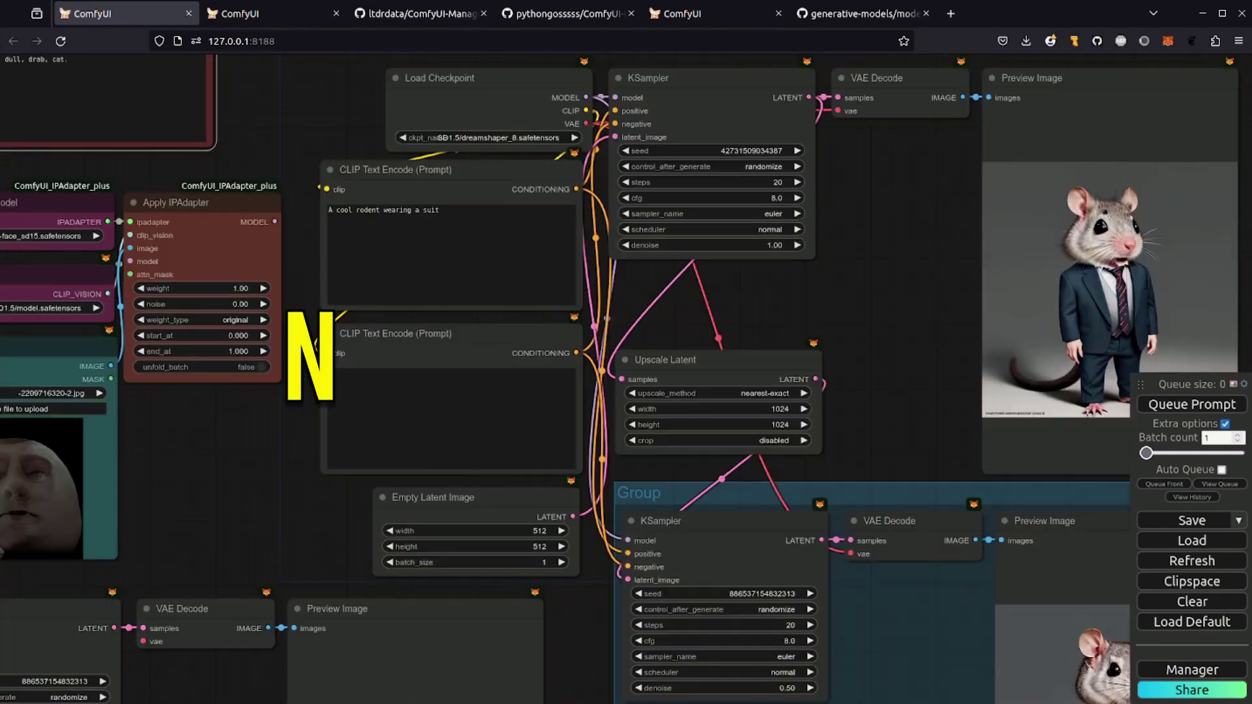
- Set Link Render Mode to Straight so graph links draw as straight lines
{"action": "left_click", "coordinate": [1243, 386]}
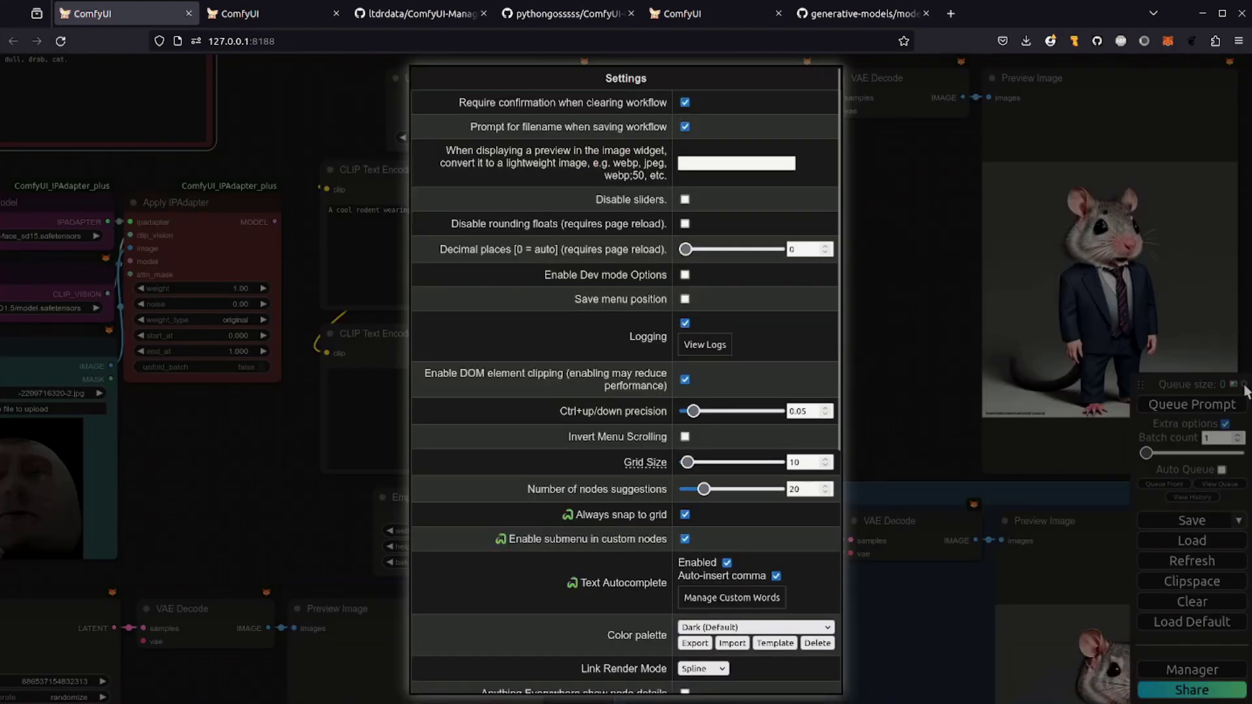
{"action": "scroll", "coordinate": [649, 291], "scroll_direction": "down", "scroll_amount": 6}
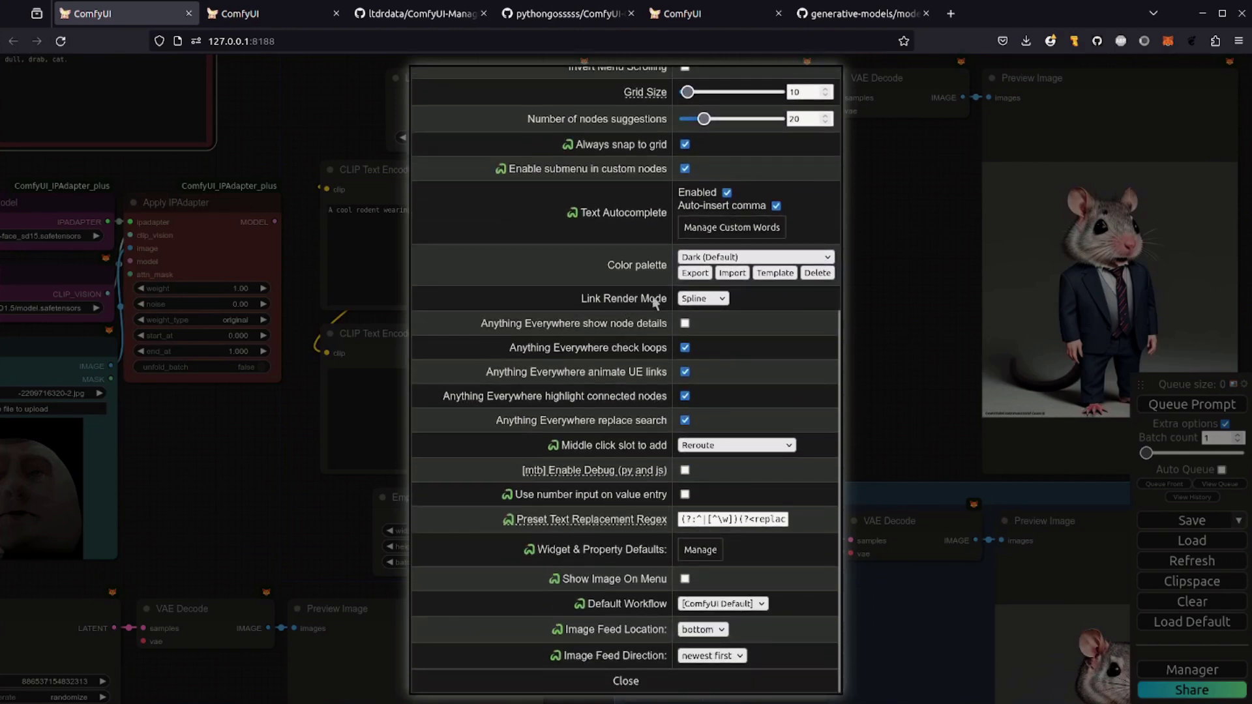
{"action": "left_click", "coordinate": [718, 300]}
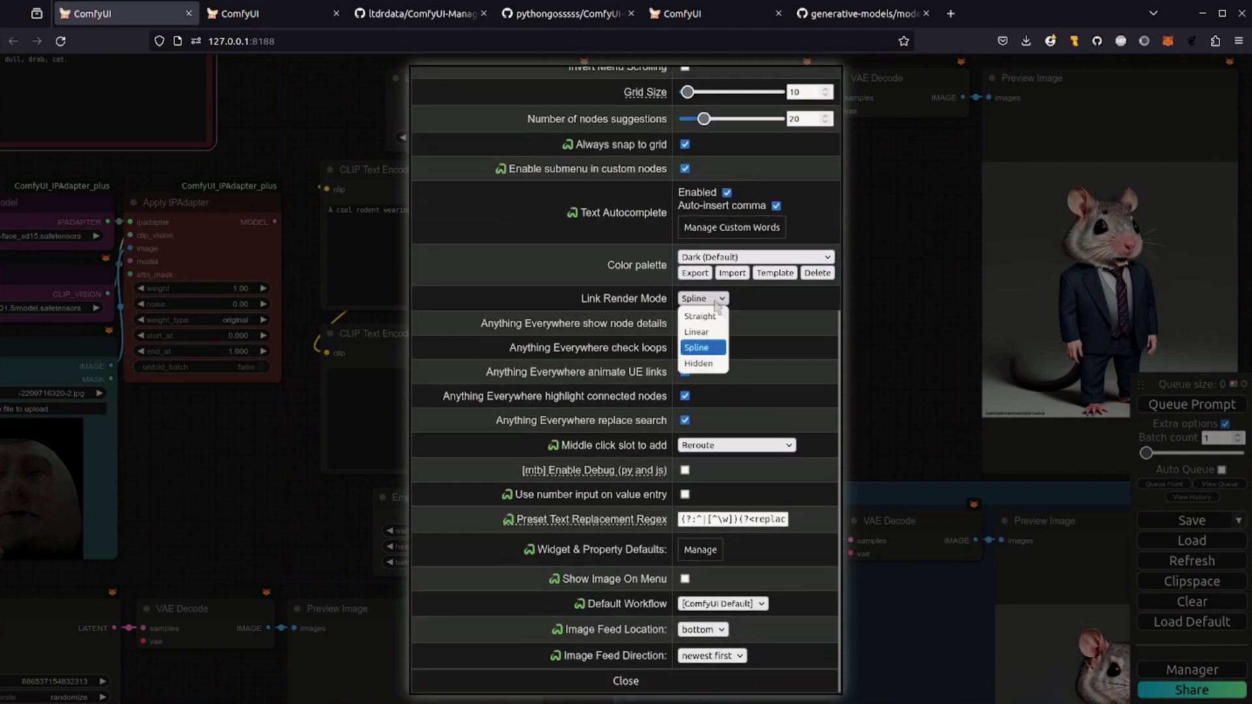
{"action": "left_click", "coordinate": [701, 316]}
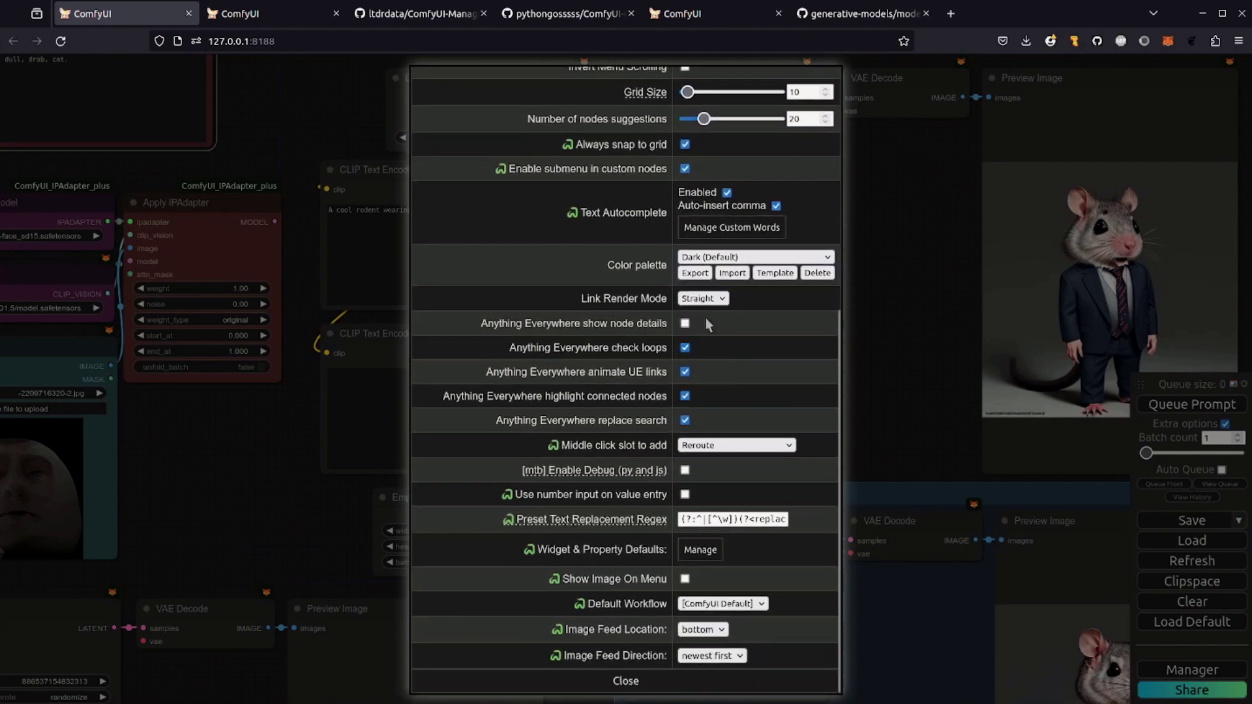
{"action": "left_click", "coordinate": [596, 682]}
{"action": "left_click_drag", "start_coordinate": [894, 307], "coordinate": [884, 326]}
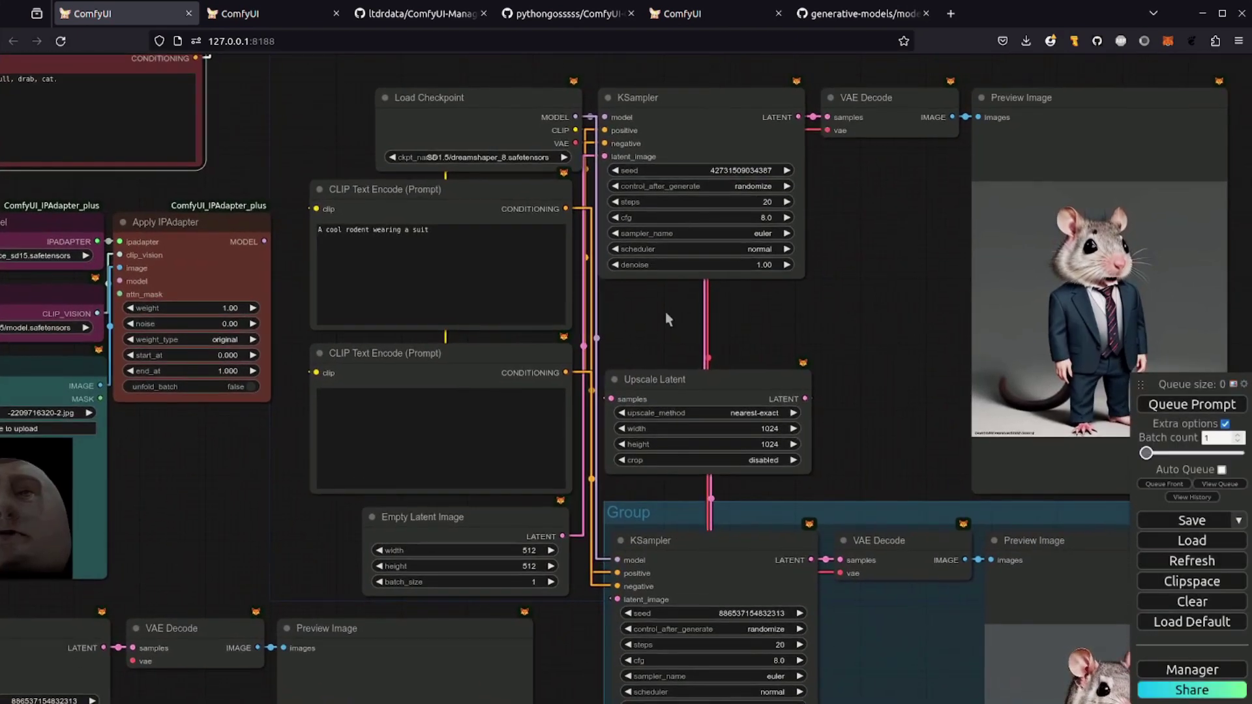
- Move the Upscale Latent node up and right, then reopen the Link Render Mode options
{"action": "left_click_drag", "start_coordinate": [720, 385], "coordinate": [742, 345]}
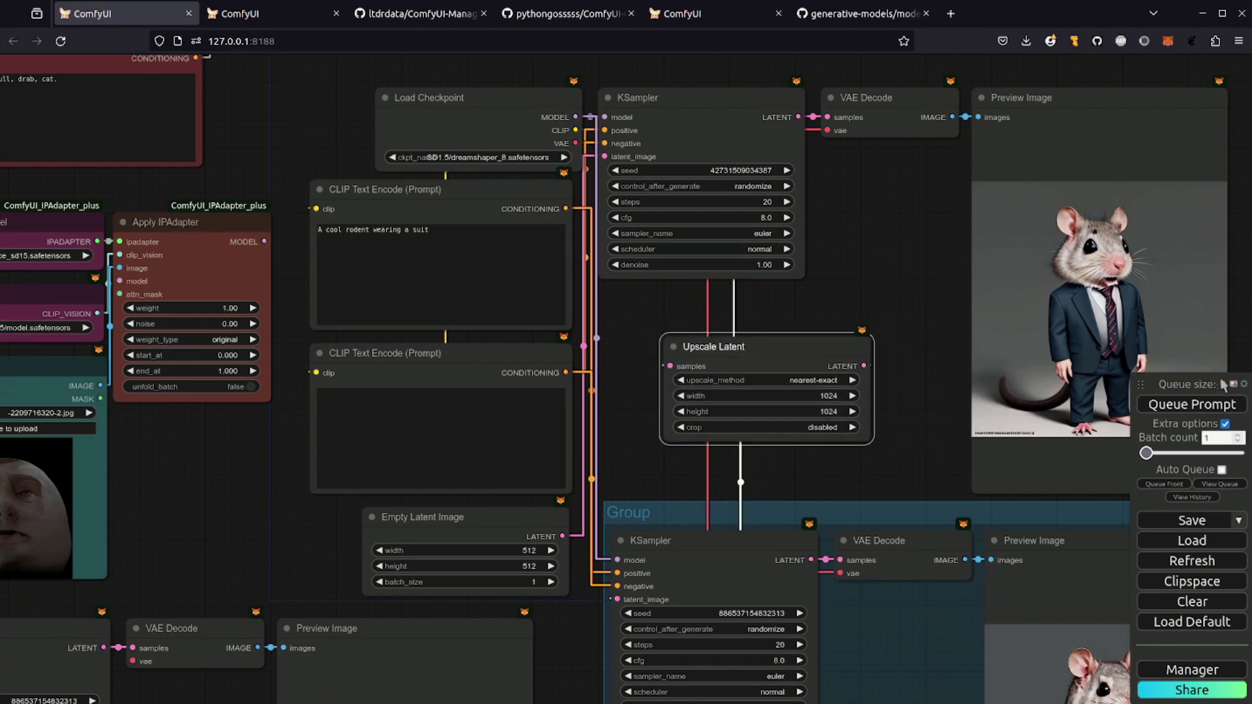
{"action": "left_click", "coordinate": [1244, 384]}
{"action": "scroll", "coordinate": [788, 298], "scroll_direction": "down", "scroll_amount": 6}
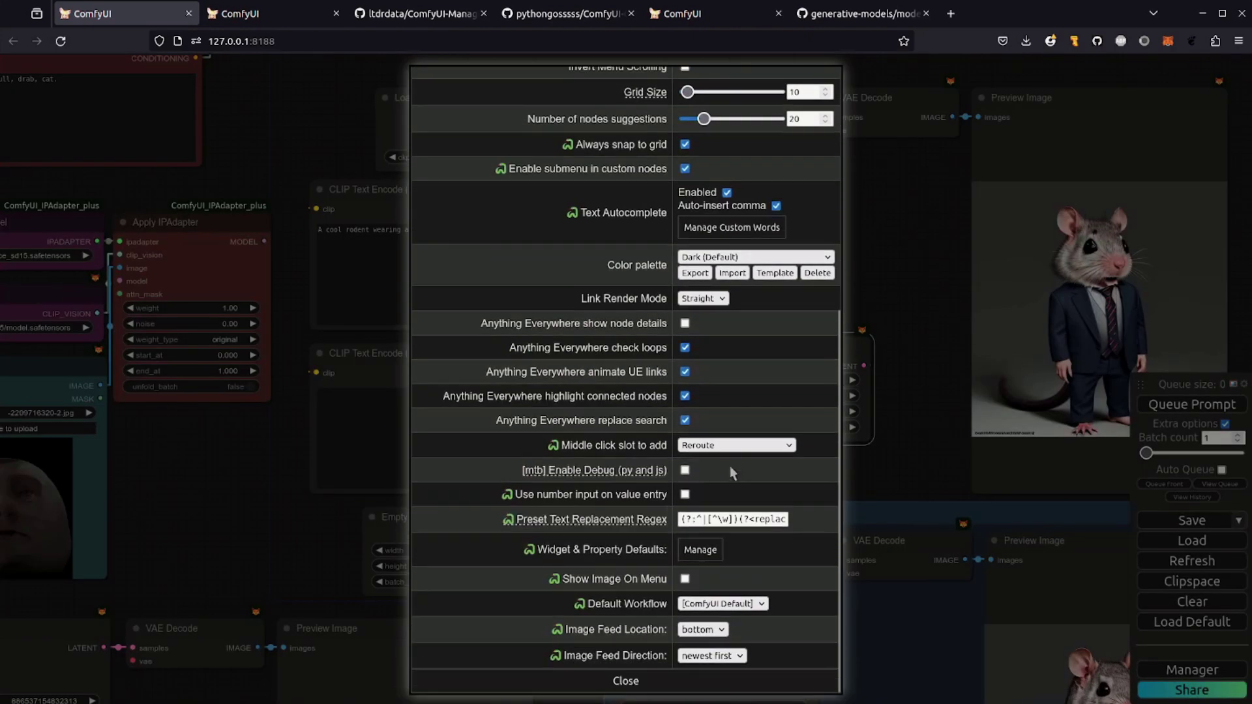
{"action": "left_click", "coordinate": [705, 298]}
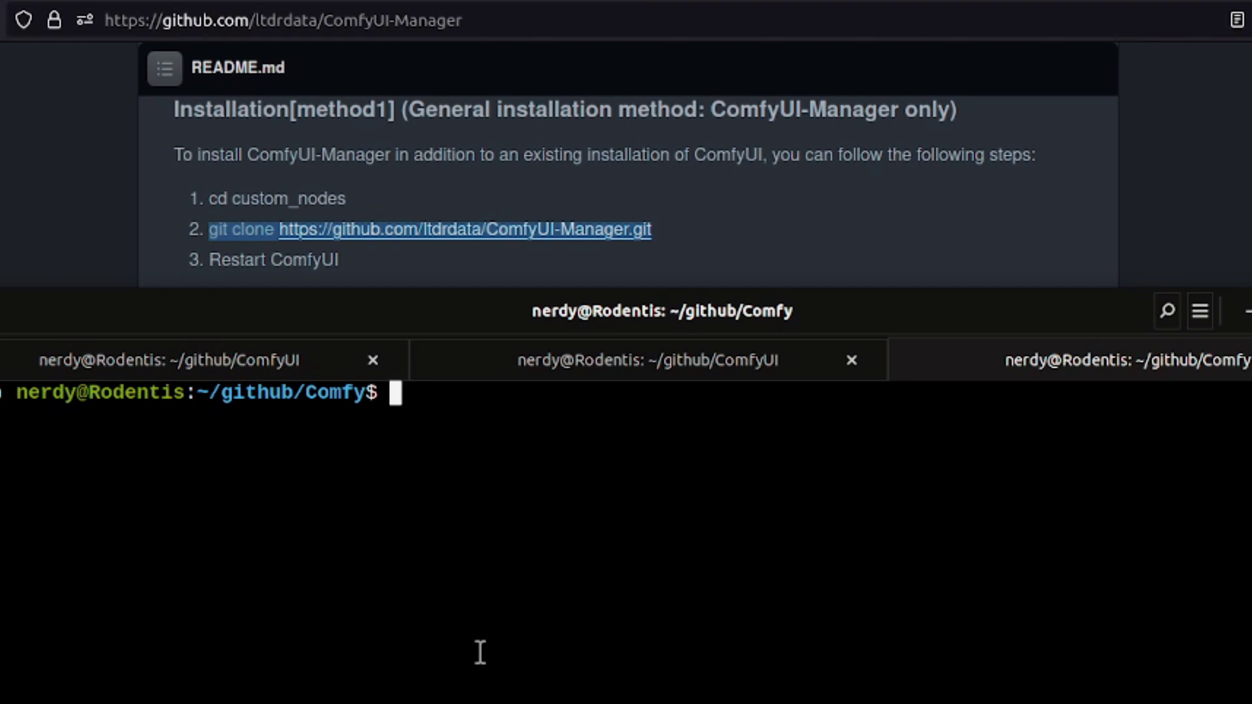
- Change into custom_nodes and run the pasted git clone command for ComfyUI-Manager
{"action": "type", "text": "cd"}
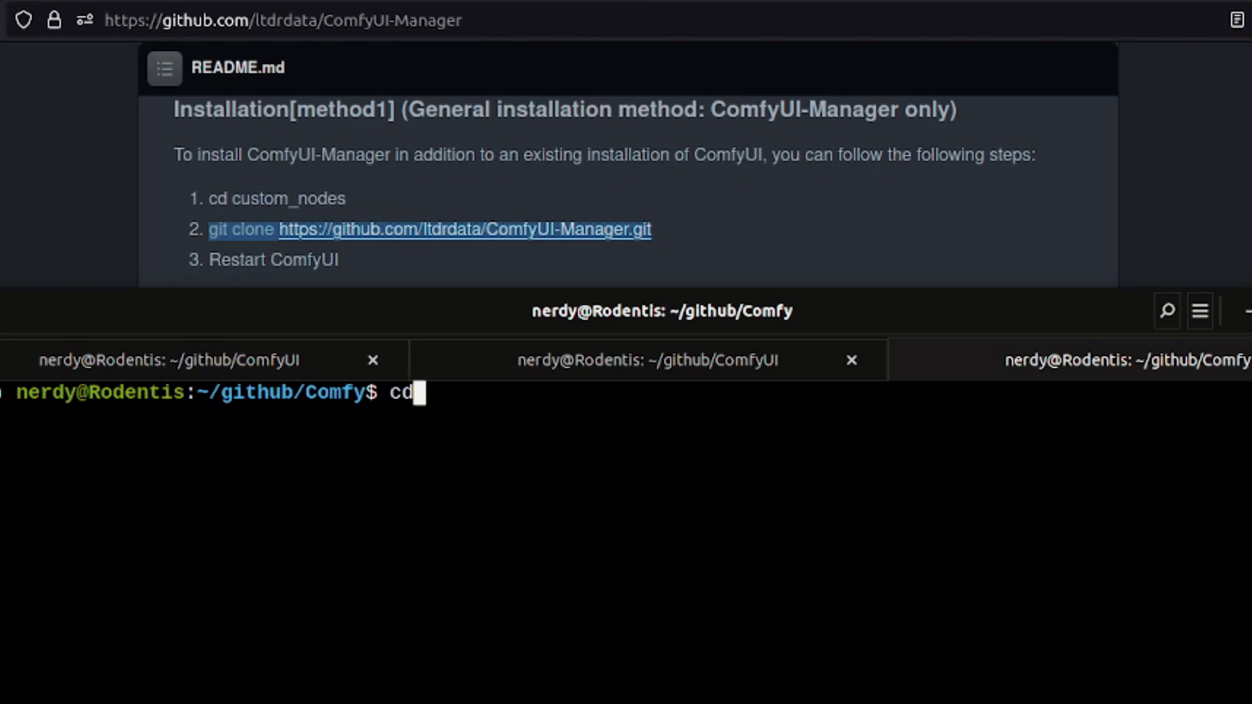
{"action": "type", "text": " cus"}
{"action": "key", "text": "Tab"}
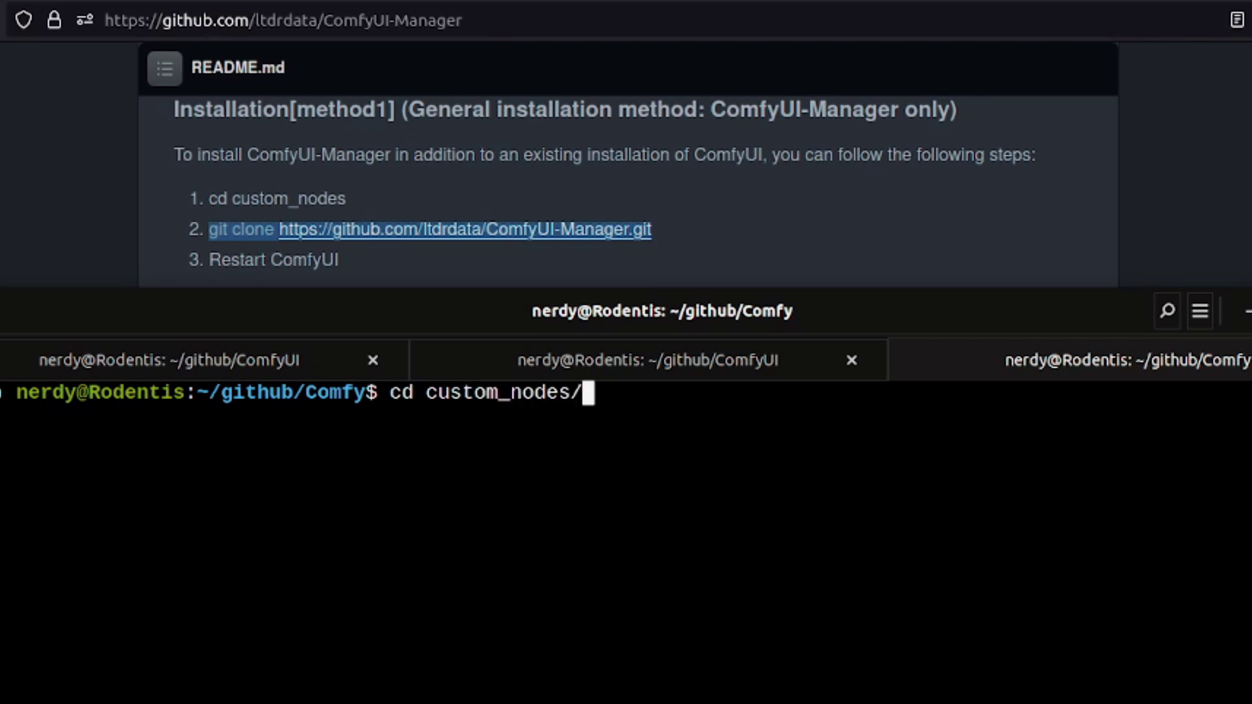
{"action": "key", "text": "Return"}
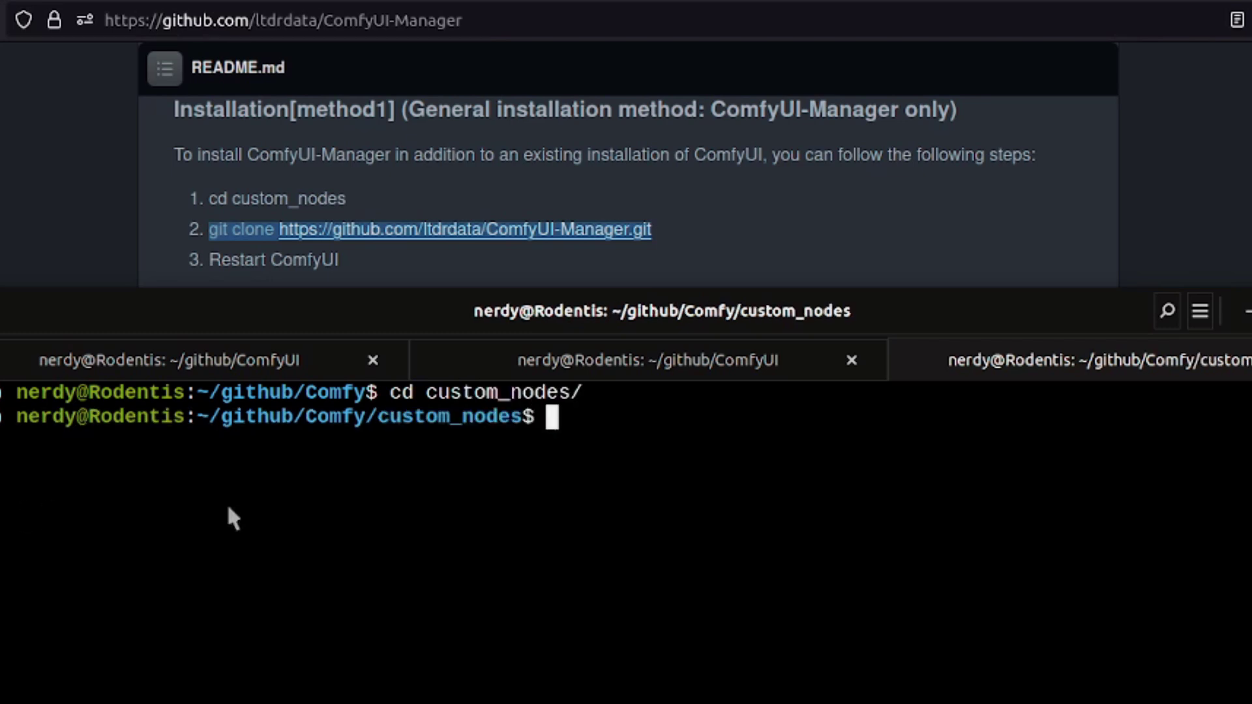
{"action": "right_click", "coordinate": [228, 509]}
{"action": "left_click", "coordinate": [304, 574]}
{"action": "key", "text": "Return"}
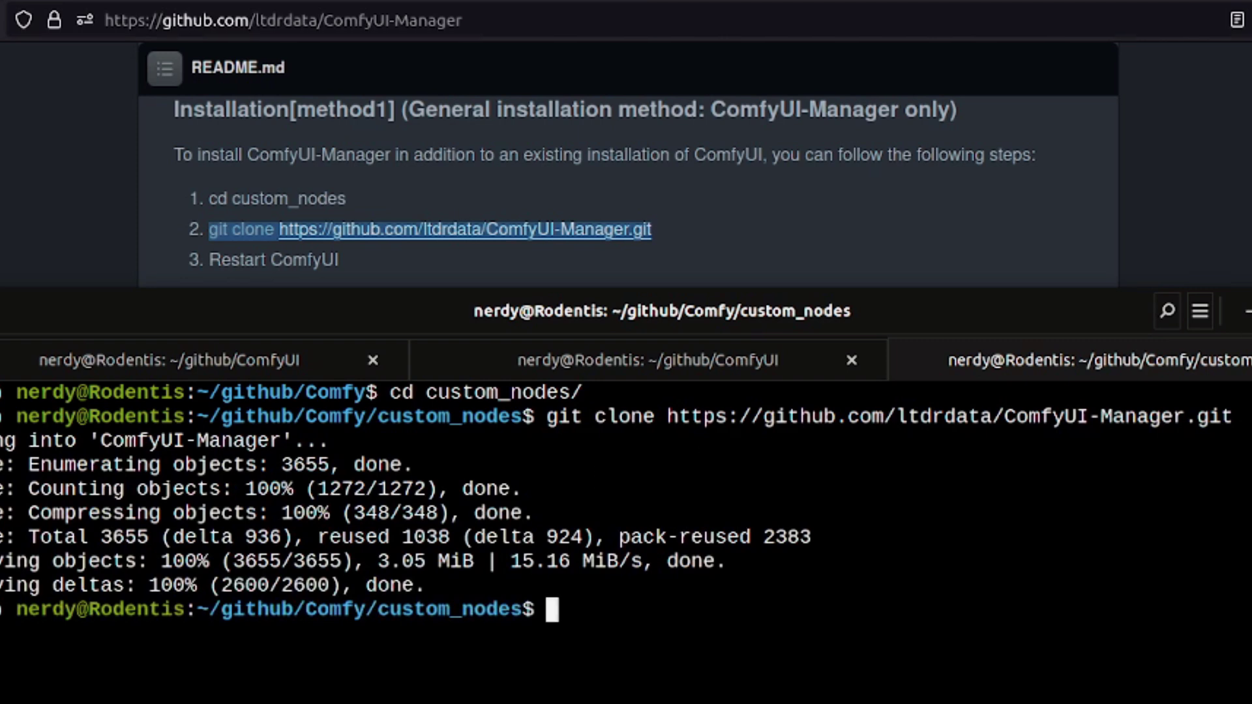
{"action": "key", "text": "super+h"}
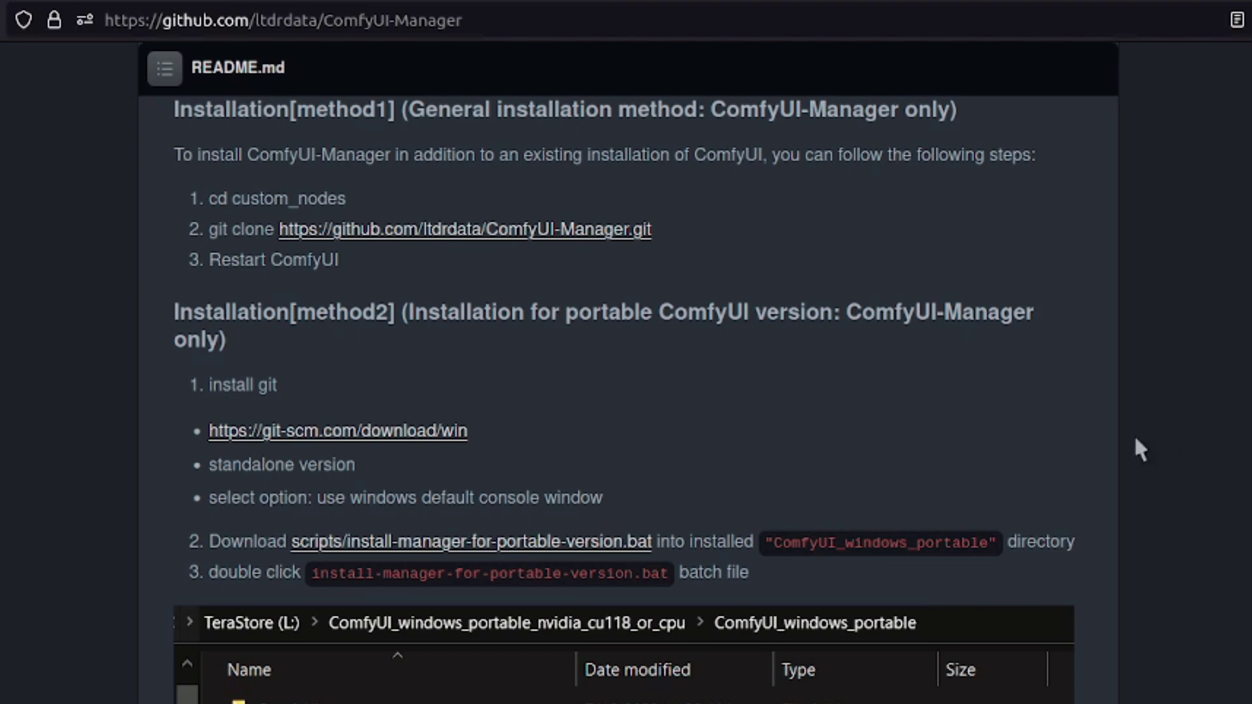
- Scroll the ComfyUI-Manager README down to Installation method2 and method3
{"action": "scroll", "coordinate": [503, 421], "scroll_direction": "down", "scroll_amount": 2}
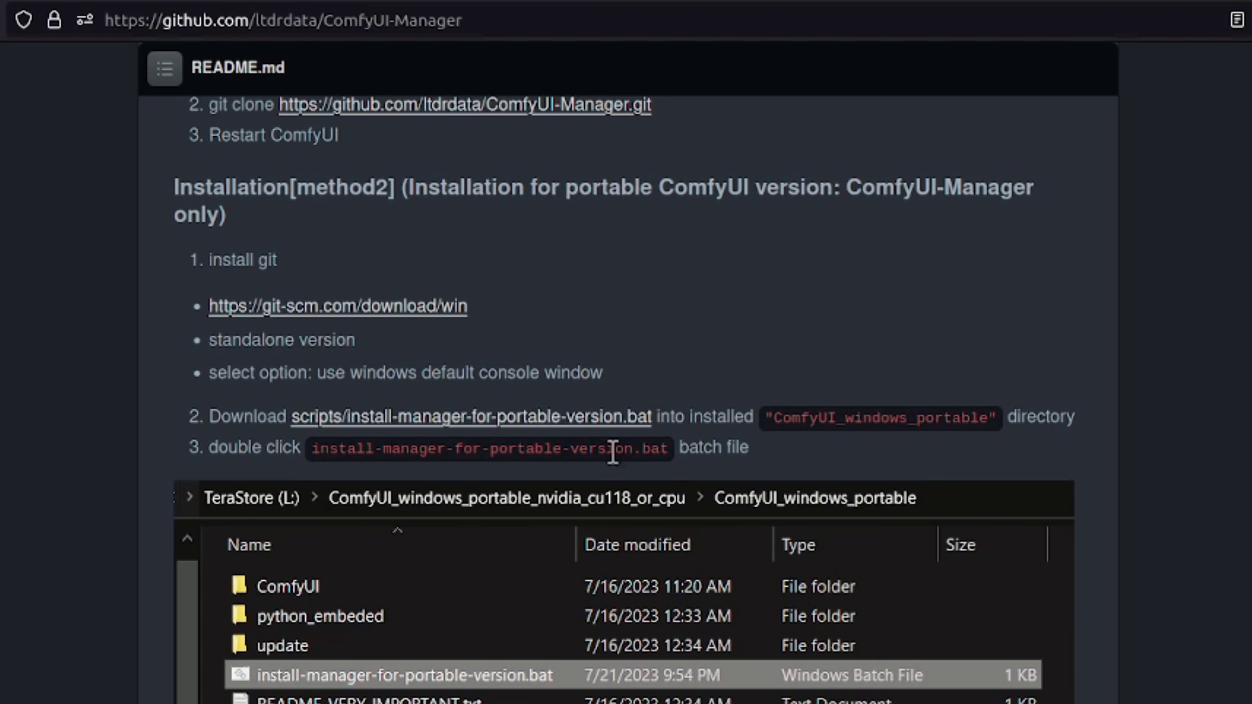
{"action": "scroll", "coordinate": [1248, 379], "scroll_direction": "down", "scroll_amount": 8}
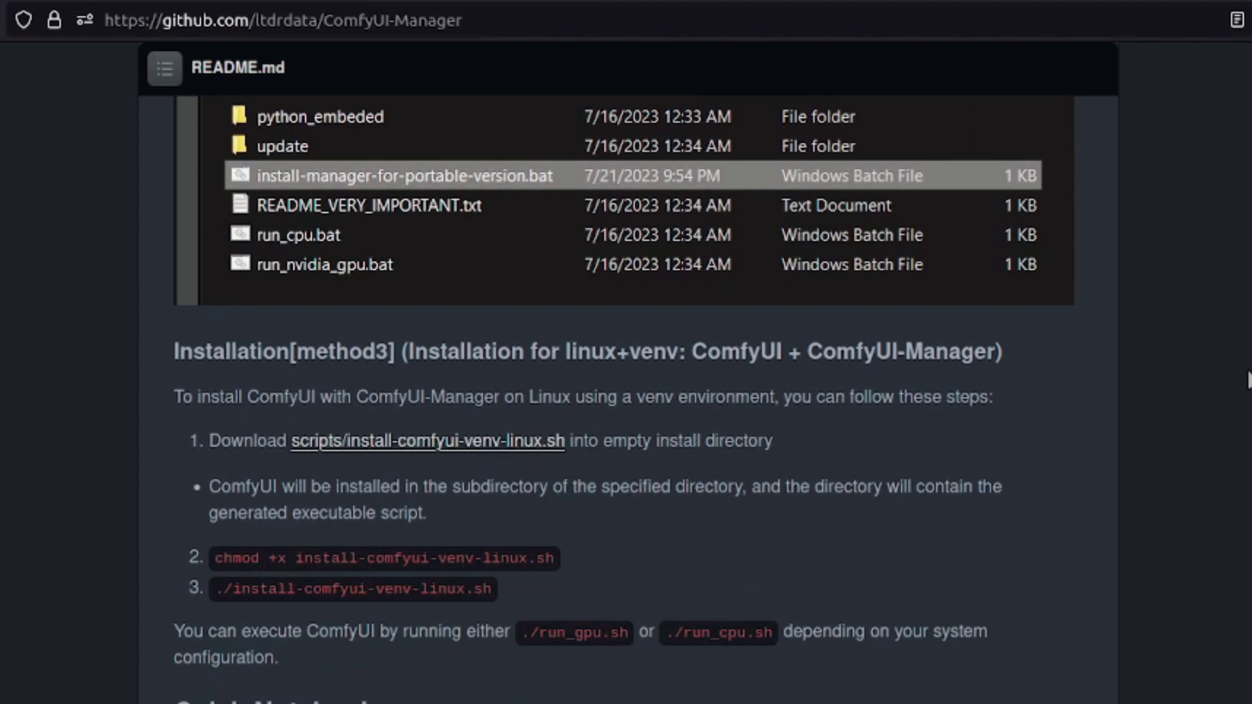
{"action": "scroll", "coordinate": [1248, 380], "scroll_direction": "down", "scroll_amount": 2}
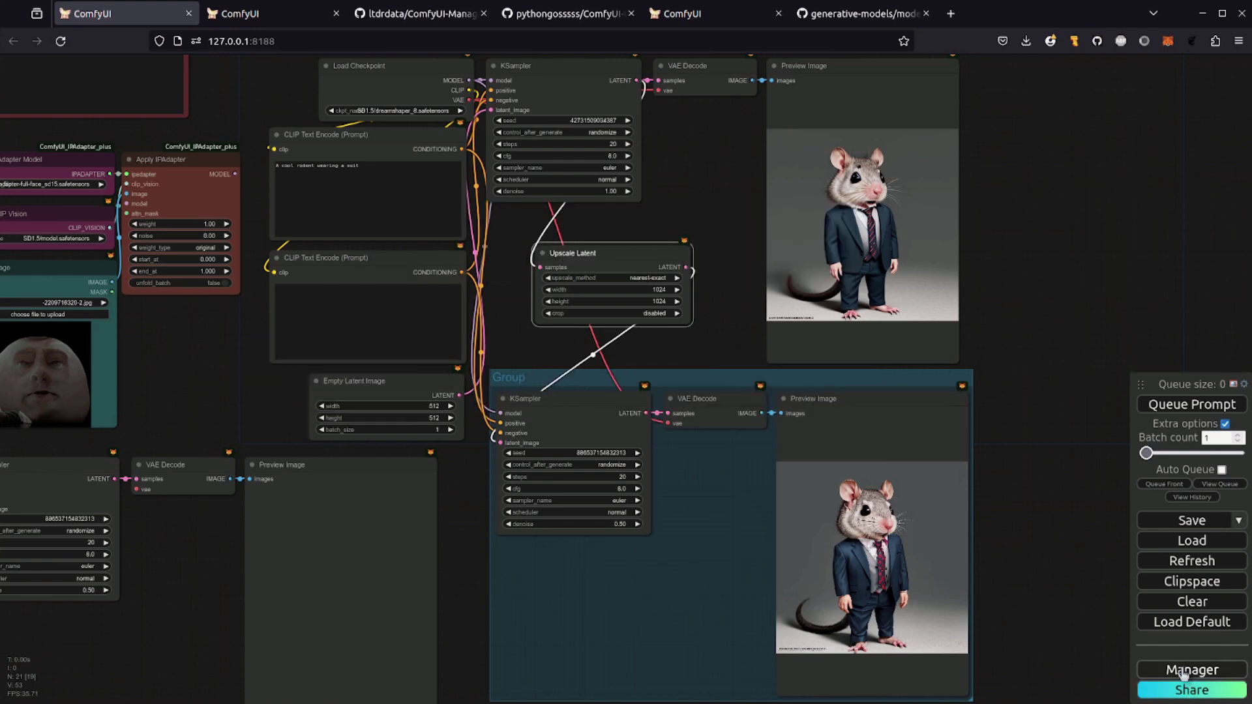
- Open Install Custom Nodes from the Manager and browse the catalogue, focusing its search box
{"action": "left_click", "coordinate": [1184, 675]}
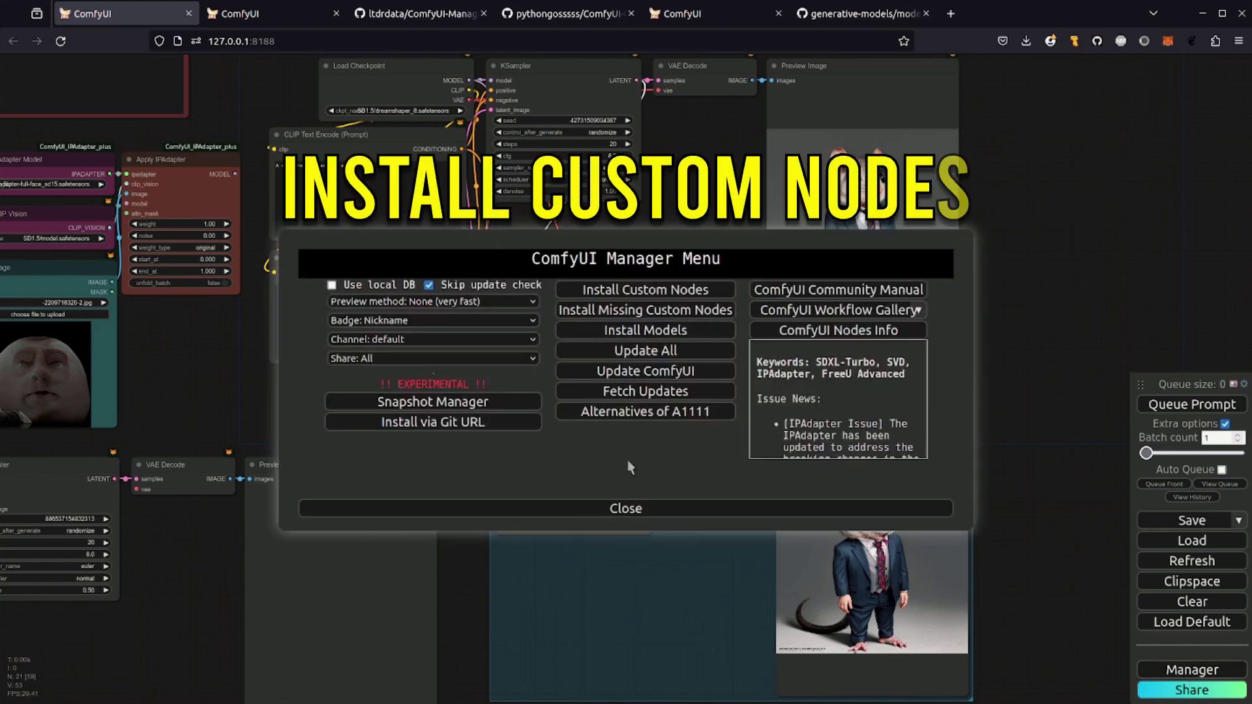
{"action": "left_click", "coordinate": [653, 294]}
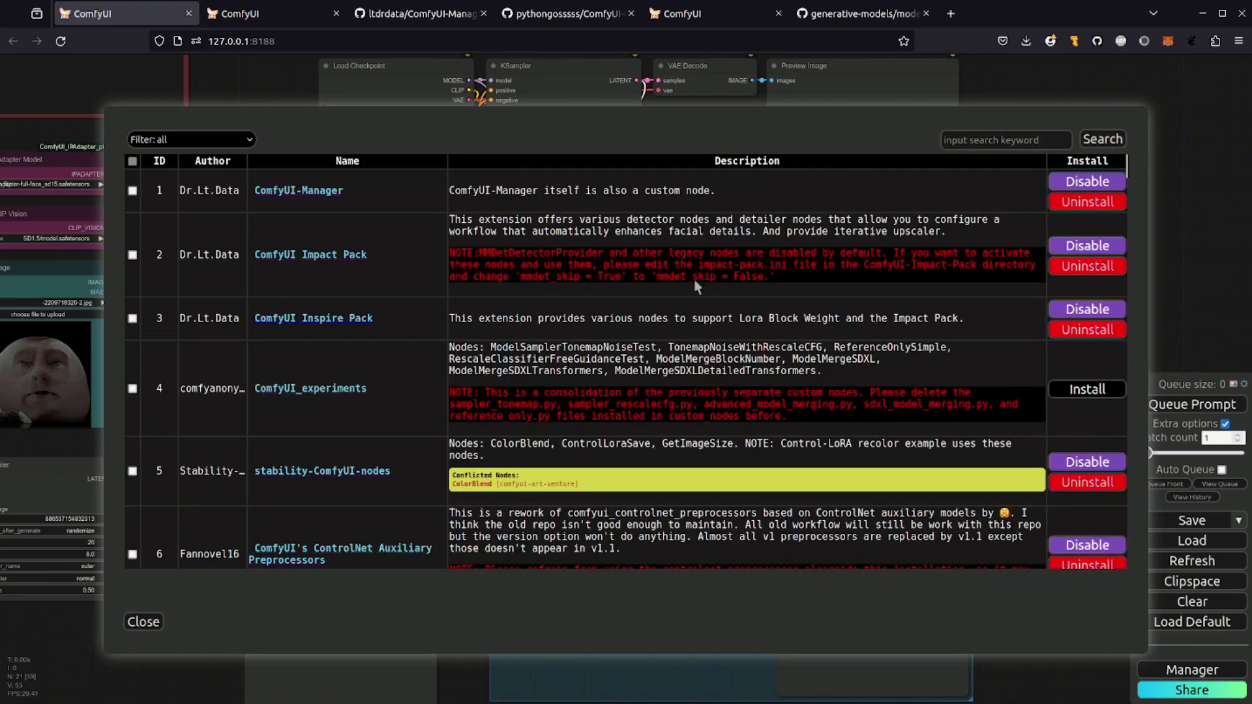
{"action": "scroll", "coordinate": [697, 293], "scroll_direction": "down", "scroll_amount": 15}
{"action": "scroll", "coordinate": [692, 394], "scroll_direction": "down", "scroll_amount": 5}
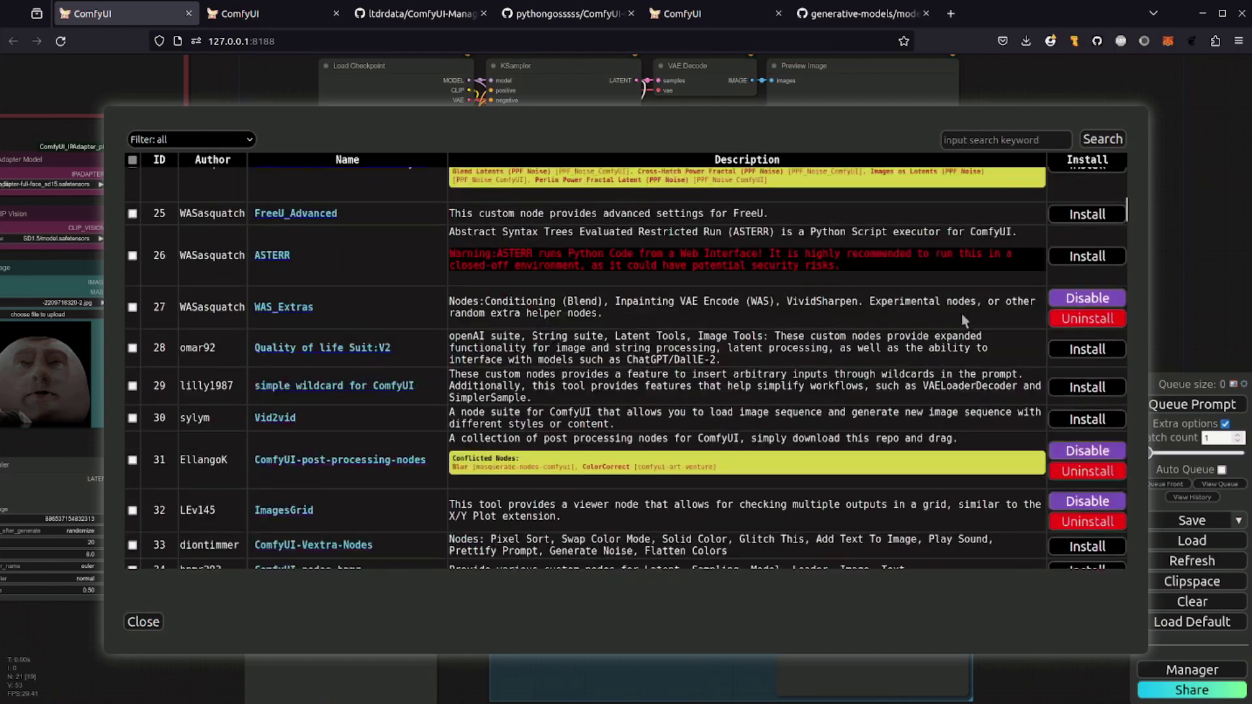
{"action": "scroll", "coordinate": [900, 293], "scroll_direction": "up", "scroll_amount": 20}
{"action": "scroll", "coordinate": [866, 343], "scroll_direction": "up", "scroll_amount": 2}
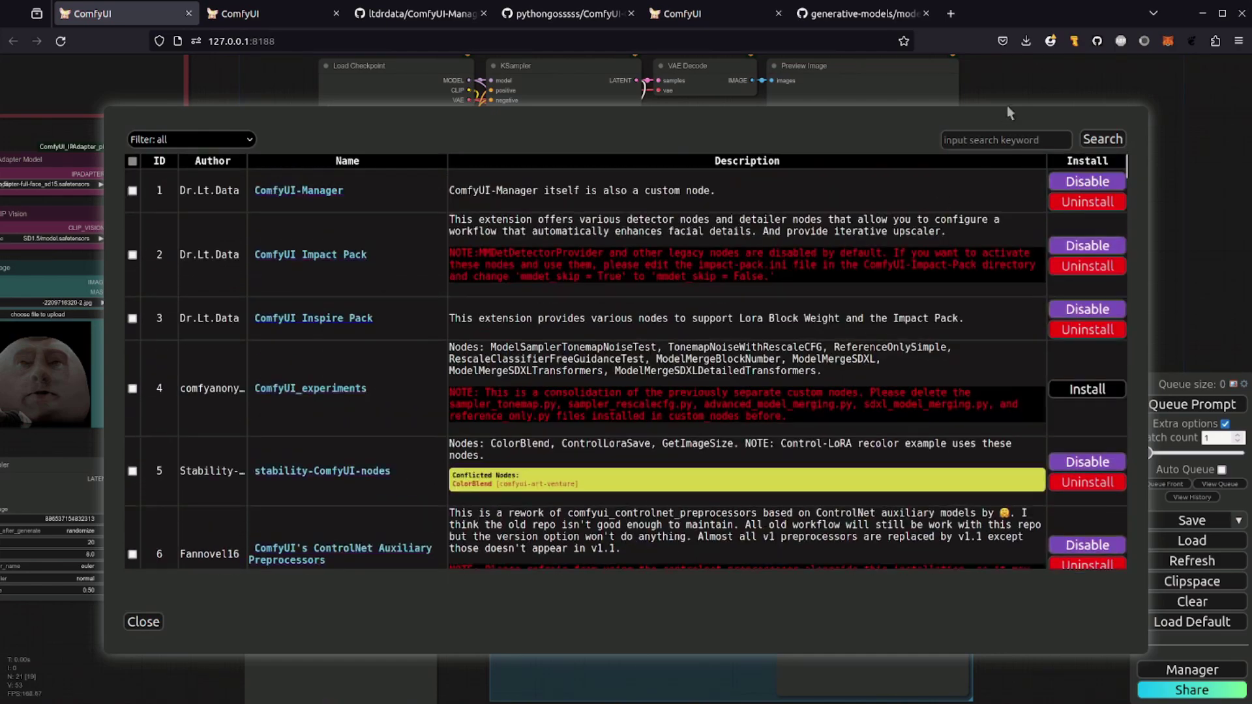
{"action": "left_click", "coordinate": [1006, 138]}
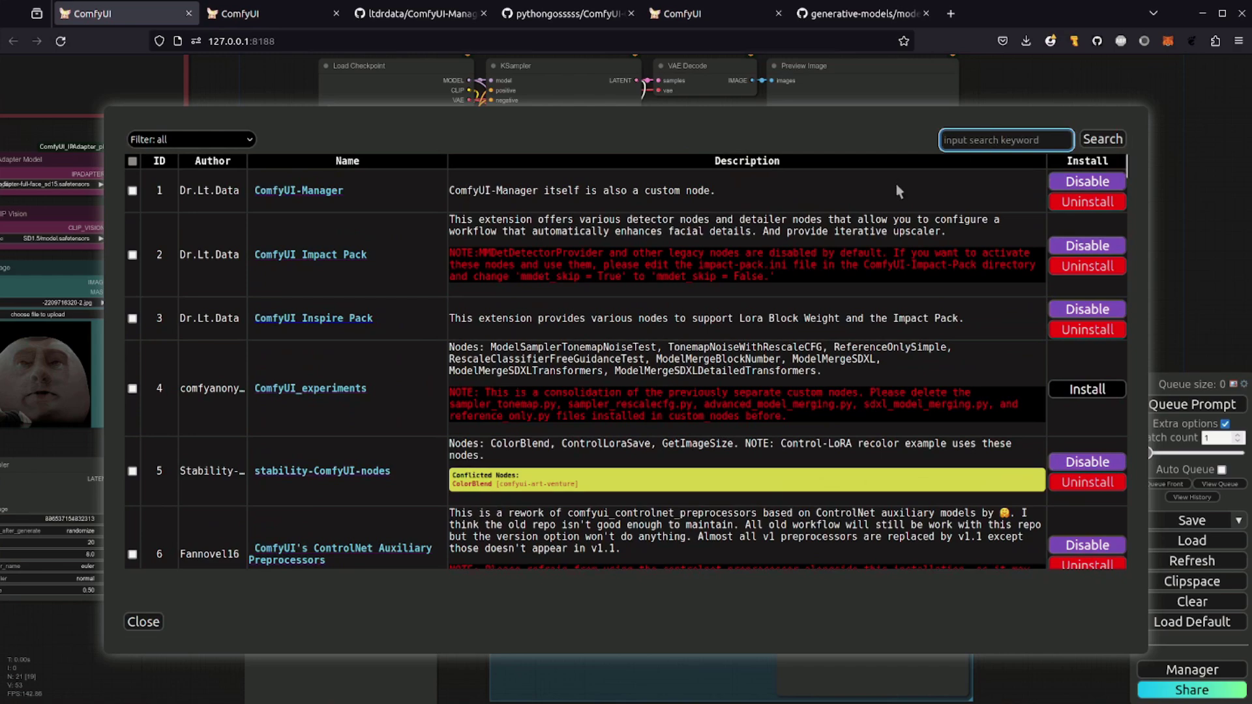
{"action": "scroll", "coordinate": [871, 195], "scroll_direction": "down", "scroll_amount": 3}
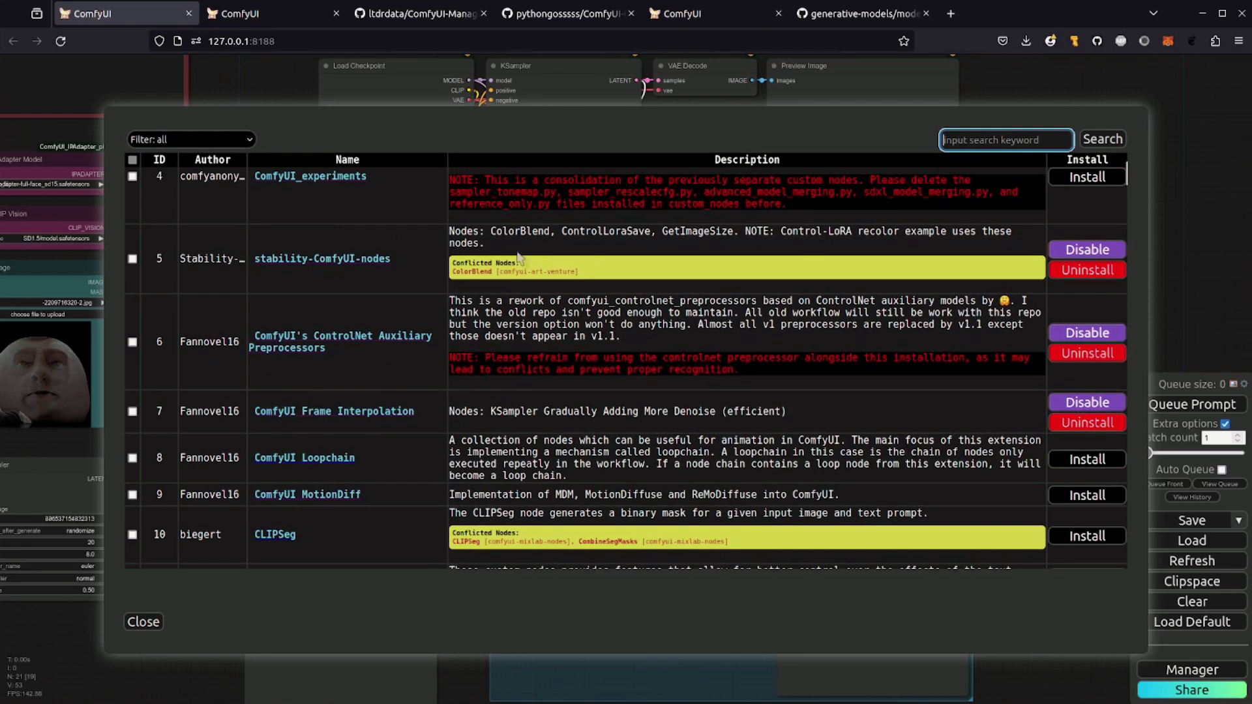
{"action": "scroll", "coordinate": [606, 270], "scroll_direction": "down", "scroll_amount": 2}
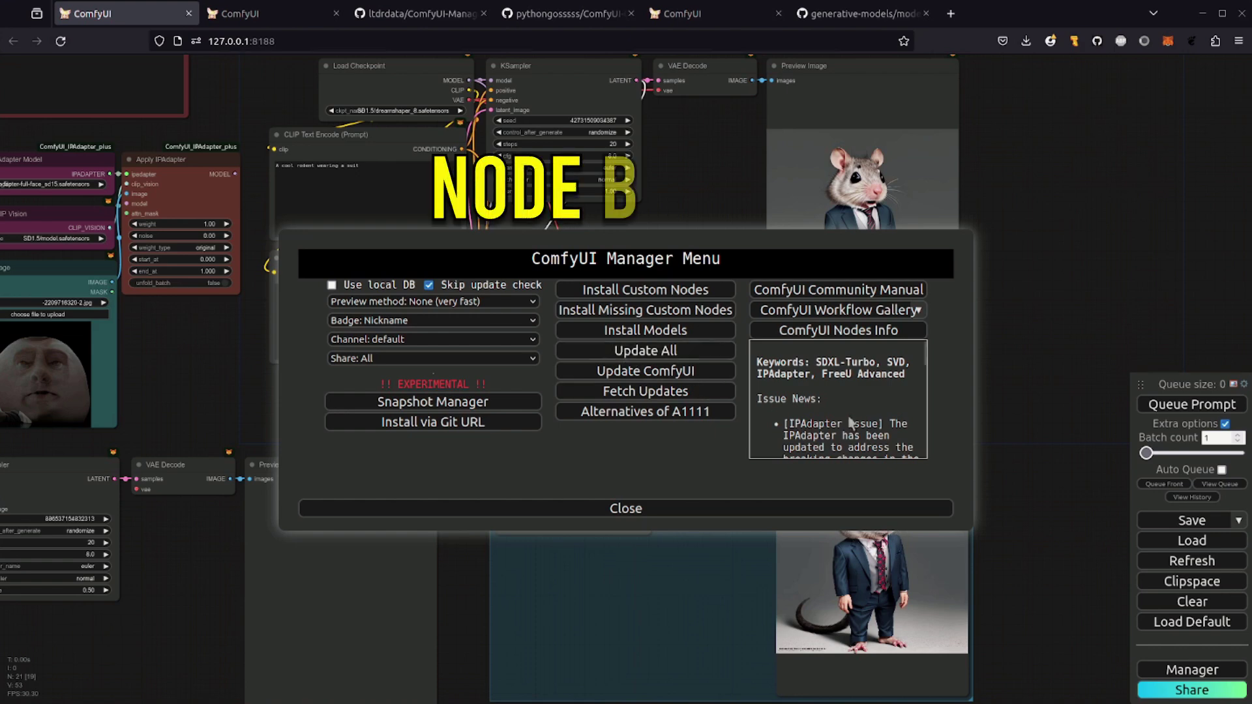
- Close the Manager menu and pan the graph right and down
{"action": "left_click", "coordinate": [729, 514]}
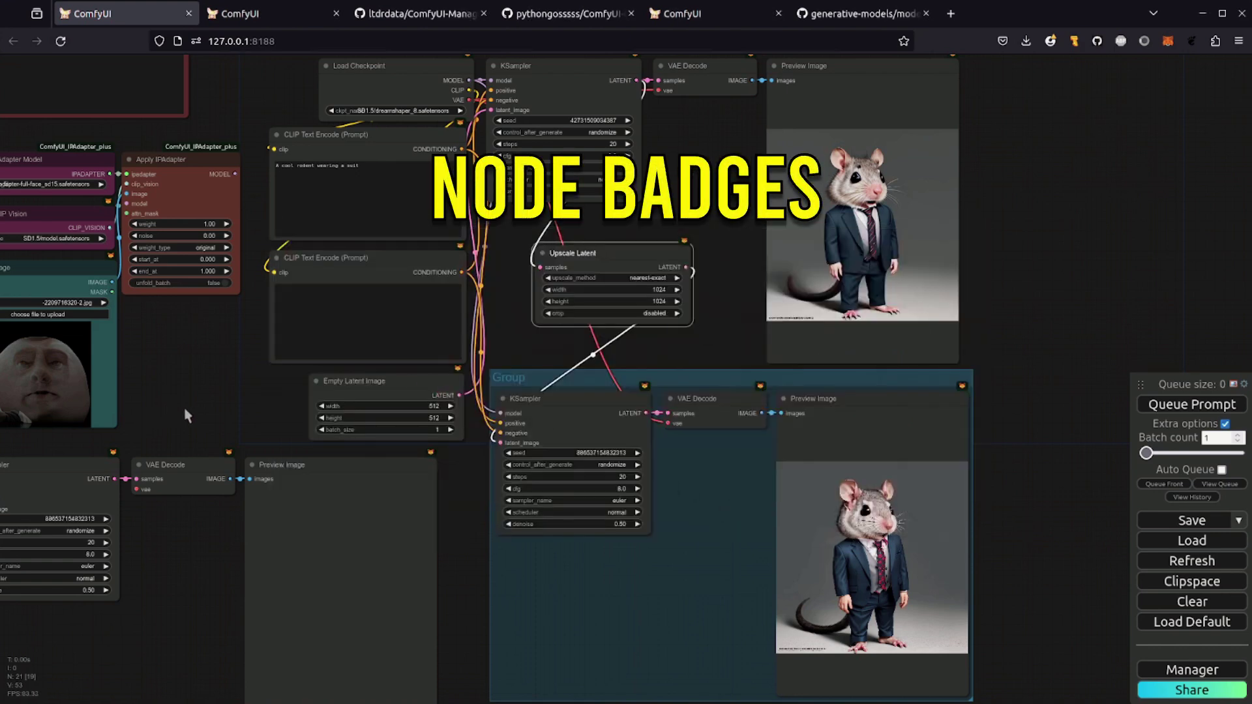
{"action": "left_click_drag", "start_coordinate": [235, 440], "coordinate": [506, 579]}
{"action": "scroll", "coordinate": [477, 311], "scroll_direction": "up", "scroll_amount": 5}
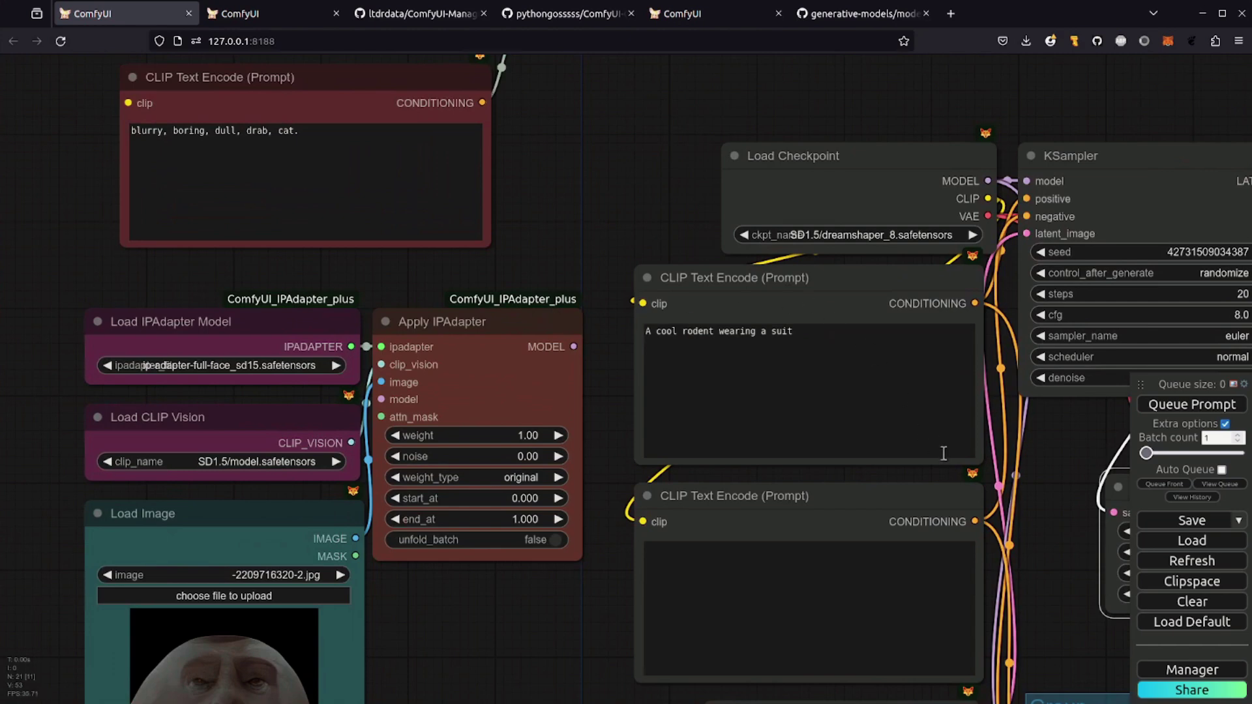
- Reopen the Manager menu and keep the node badge set to 'Badge: Nickname'
{"action": "left_click", "coordinate": [1193, 671]}
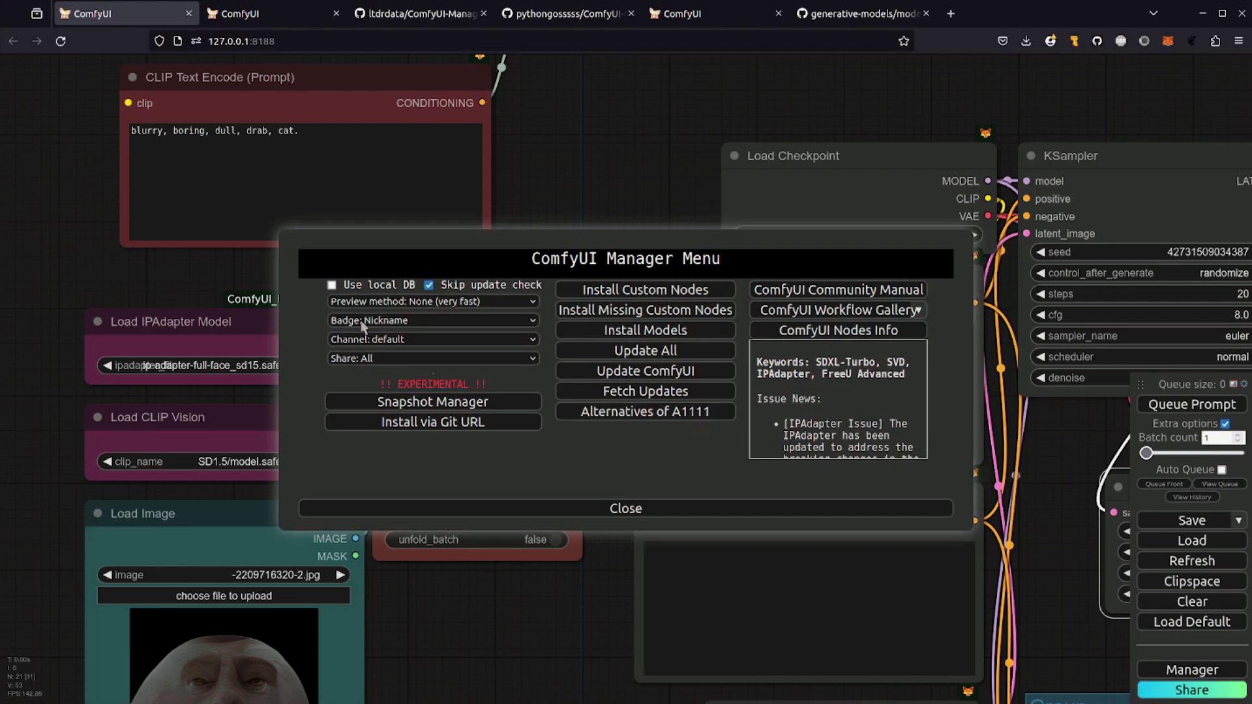
{"action": "left_click", "coordinate": [490, 321]}
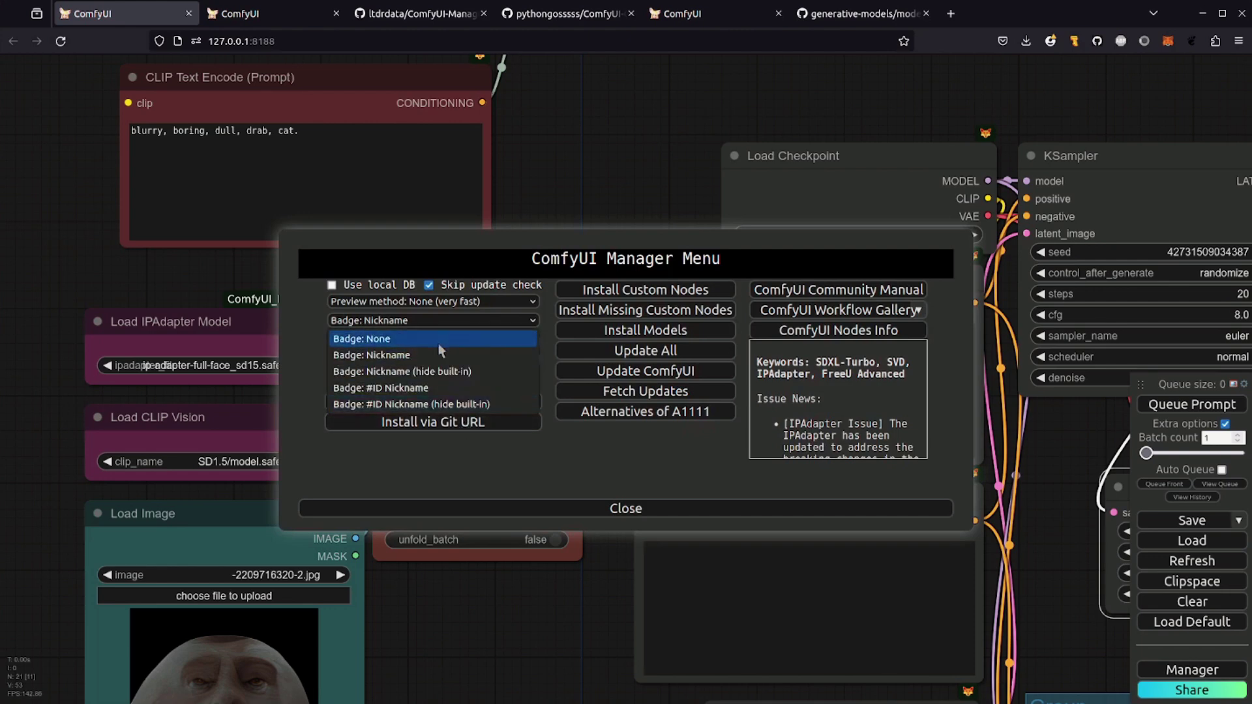
{"action": "left_click", "coordinate": [679, 444]}
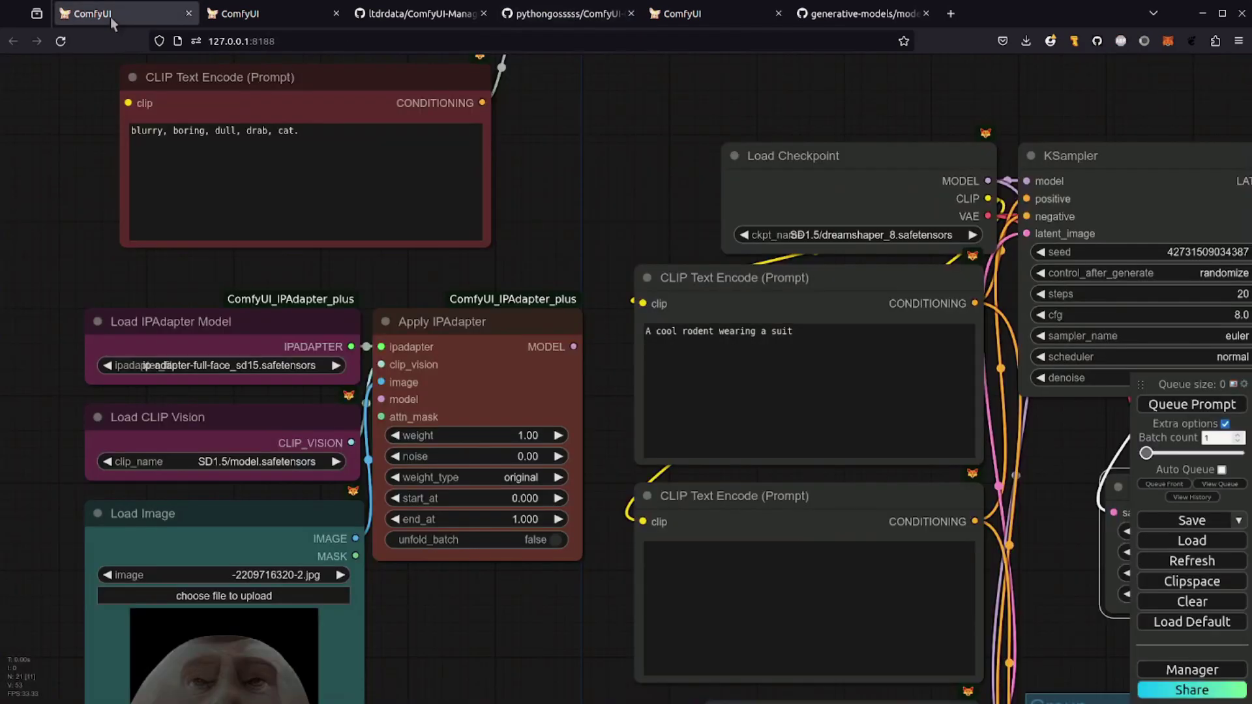
- Check 'Always snap to grid' in Settings, then snap the lower CLIP Text Encode node onto the grid
{"action": "left_click", "coordinate": [98, 14]}
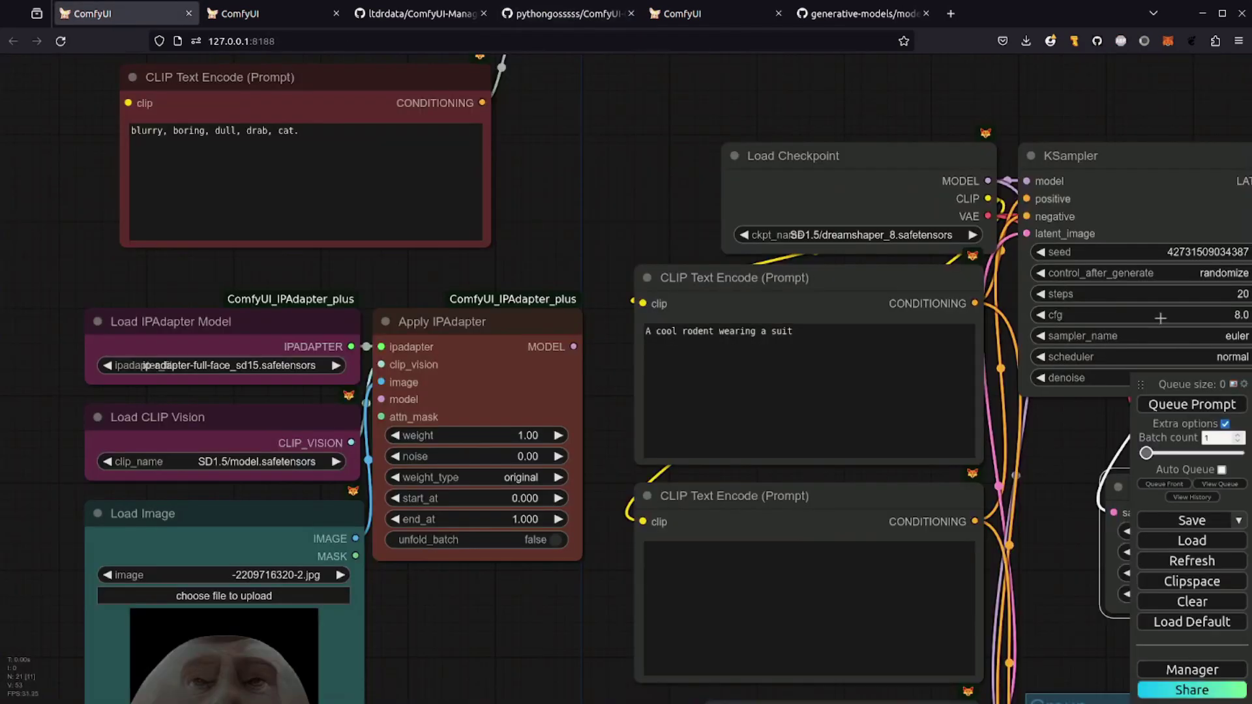
{"action": "left_click", "coordinate": [1244, 385]}
{"action": "scroll", "coordinate": [683, 227], "scroll_direction": "down", "scroll_amount": 3}
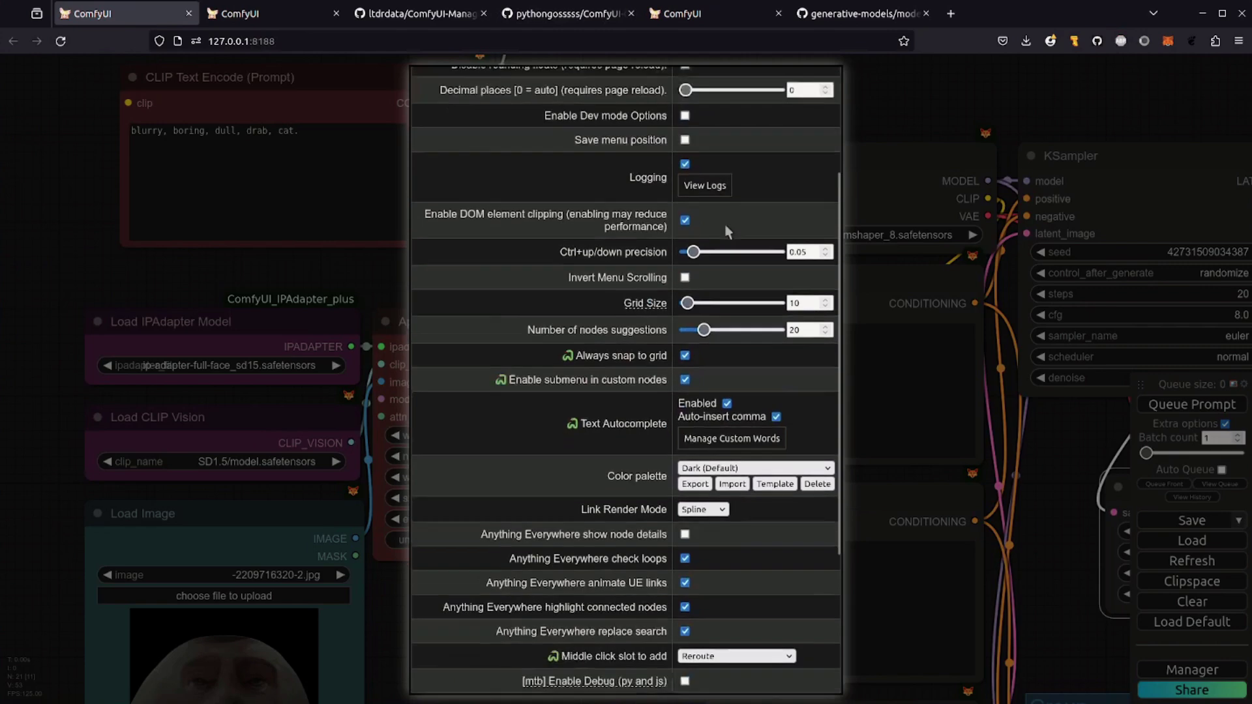
{"action": "scroll", "coordinate": [683, 227], "scroll_direction": "down", "scroll_amount": 2}
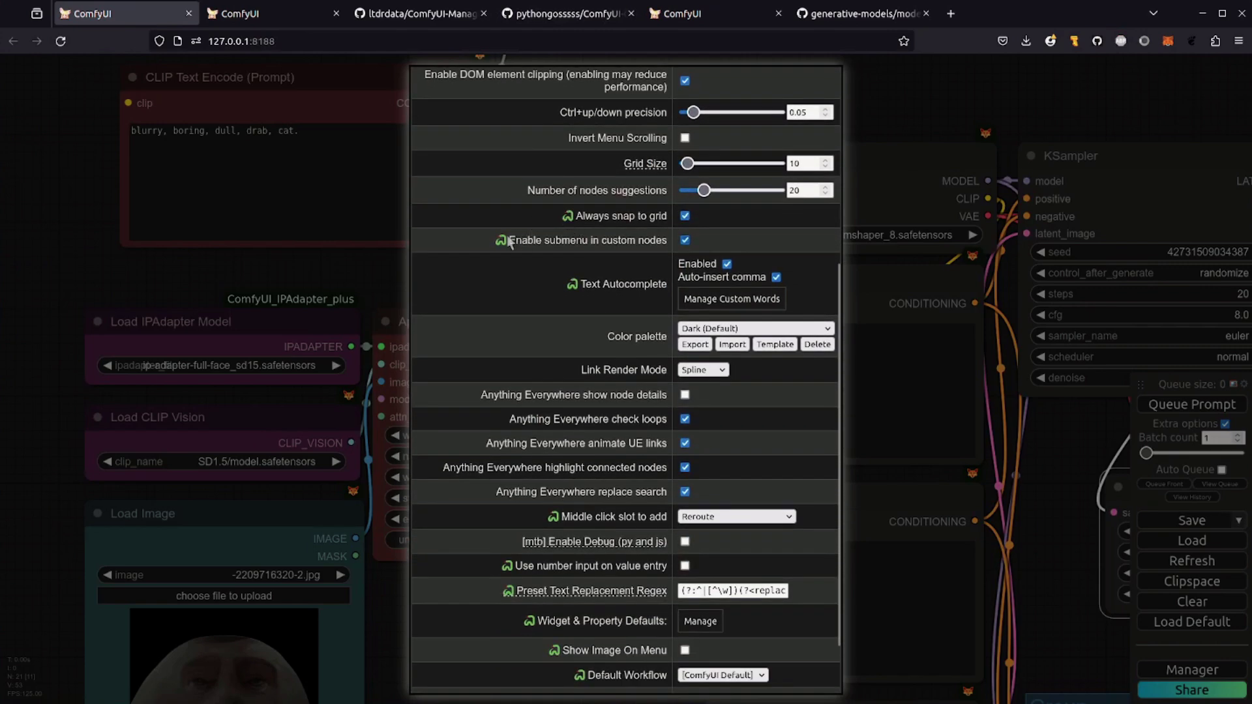
{"action": "scroll", "coordinate": [614, 295], "scroll_direction": "down", "scroll_amount": 2}
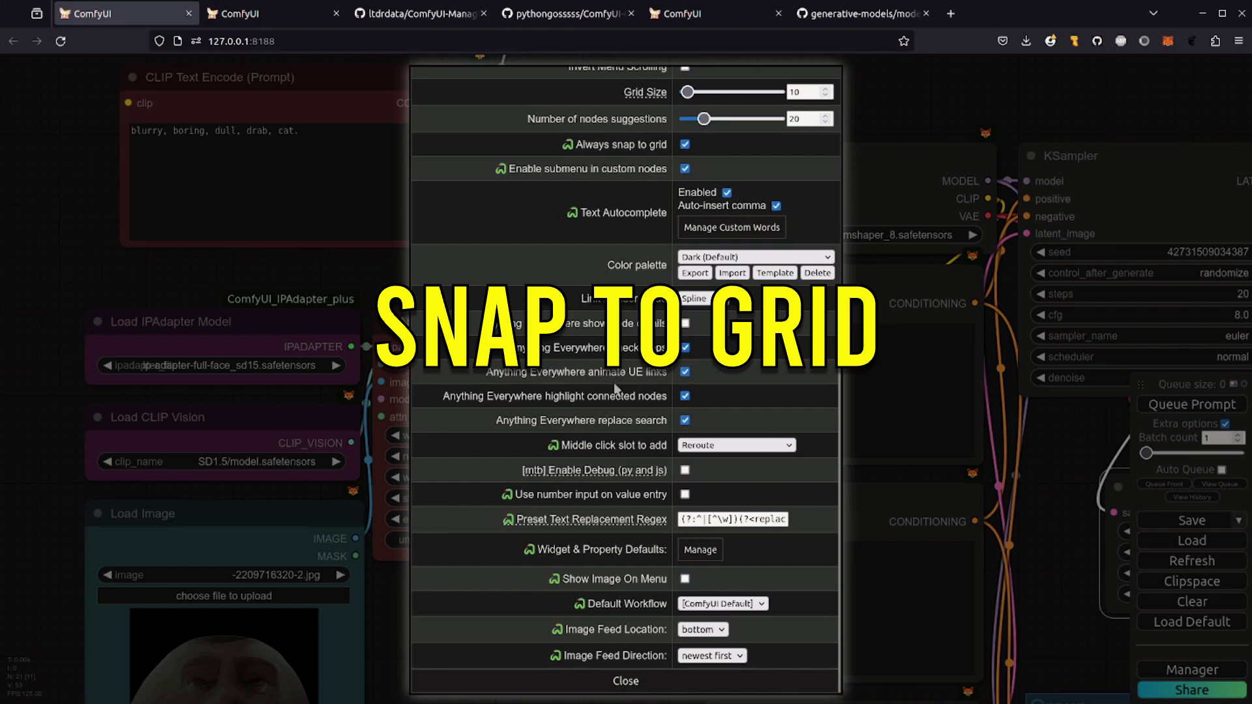
{"action": "scroll", "coordinate": [828, 296], "scroll_direction": "up", "scroll_amount": 4}
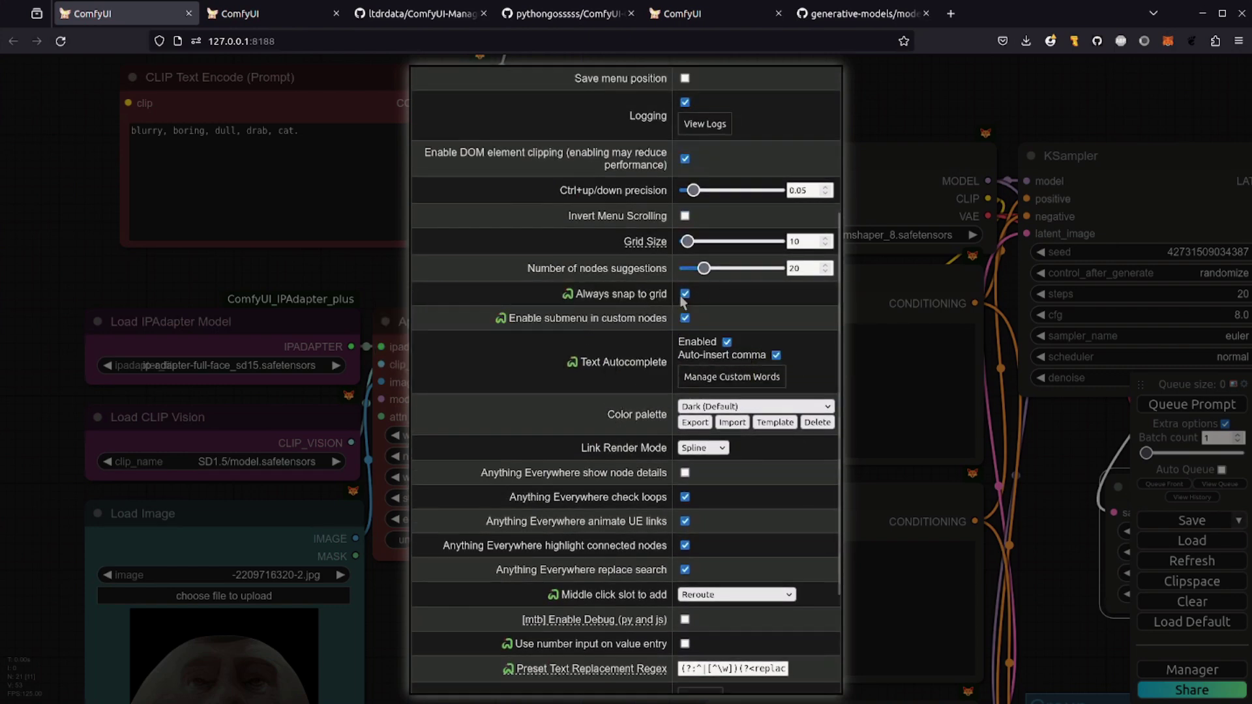
{"action": "scroll", "coordinate": [683, 301], "scroll_direction": "down", "scroll_amount": 5}
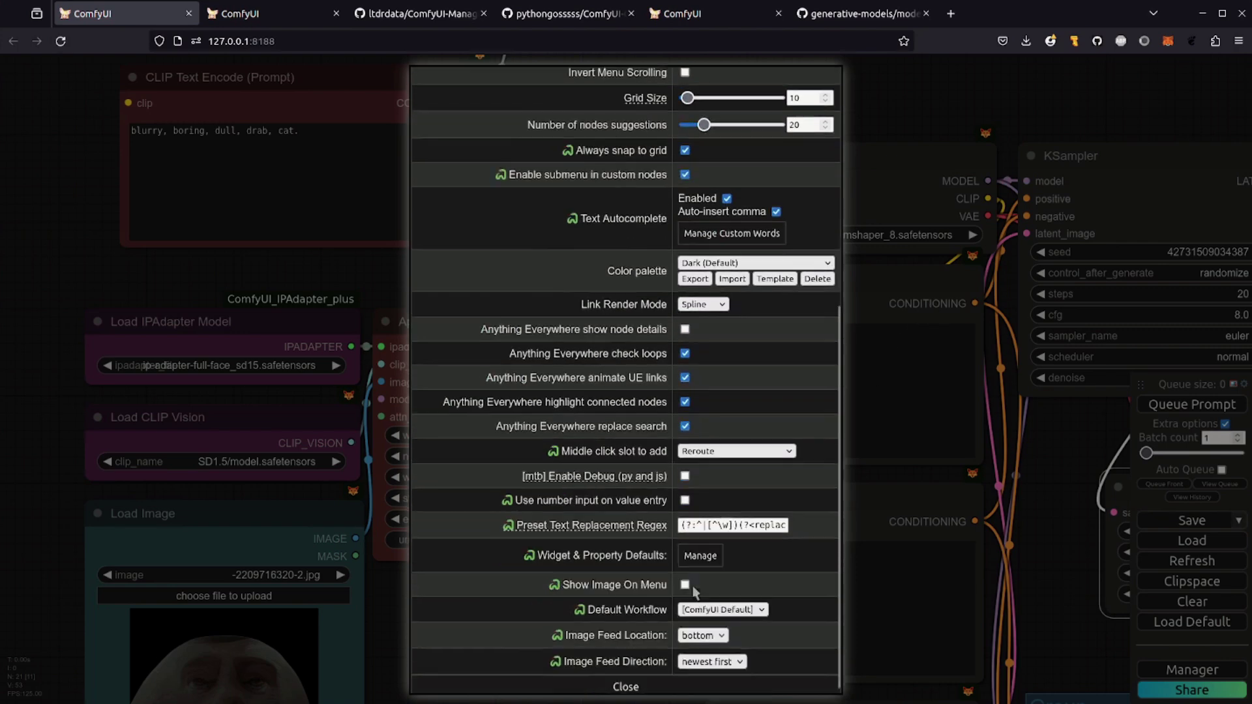
{"action": "left_click", "coordinate": [708, 681]}
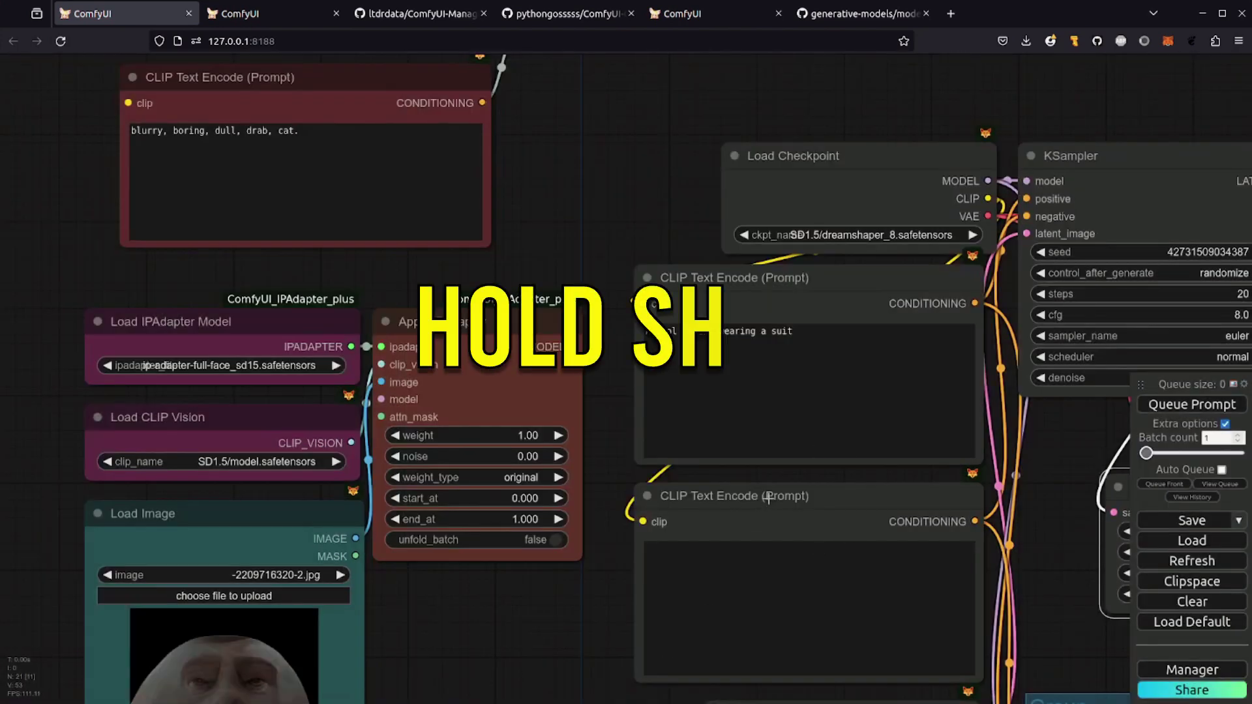
{"action": "mouse_move", "coordinate": [692, 495]}
{"action": "left_mouse_down"}
{"action": "mouse_move", "coordinate": [588, 476]}
{"action": "mouse_move", "coordinate": [721, 498]}
{"action": "mouse_move", "coordinate": [679, 486]}
{"action": "left_mouse_up"}
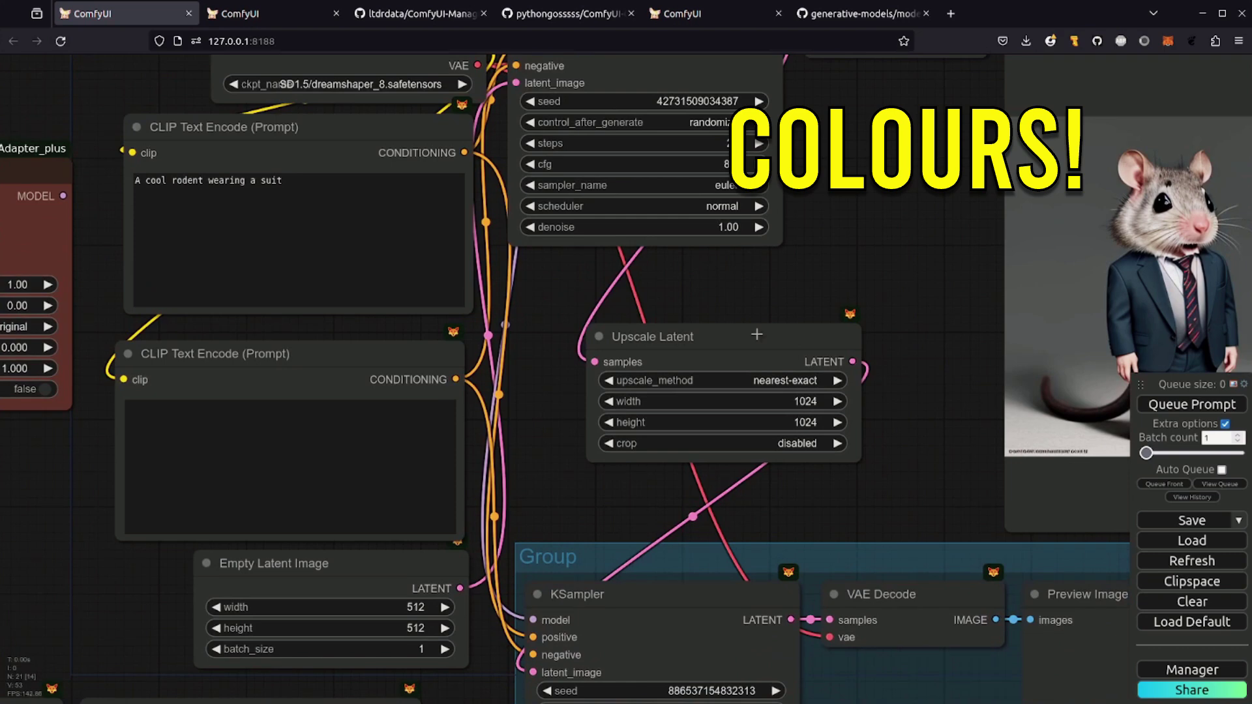
{"action": "right_click", "coordinate": [757, 334]}
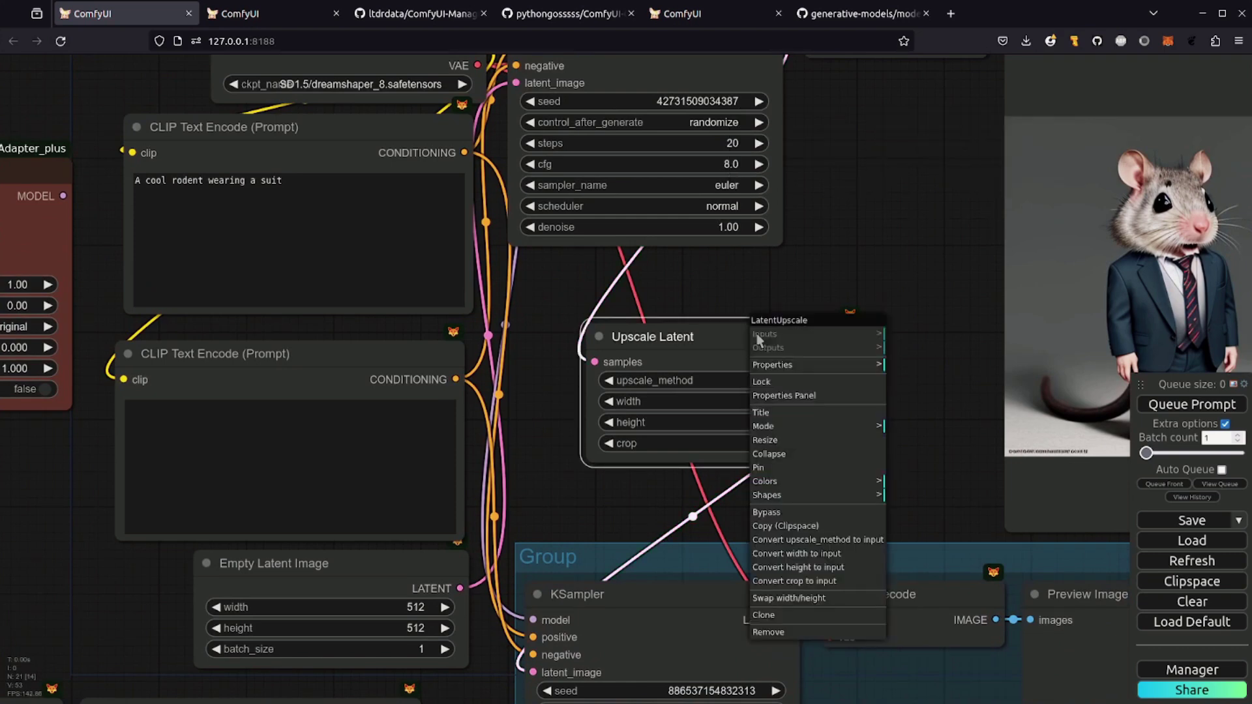
{"action": "left_click", "coordinate": [809, 486]}
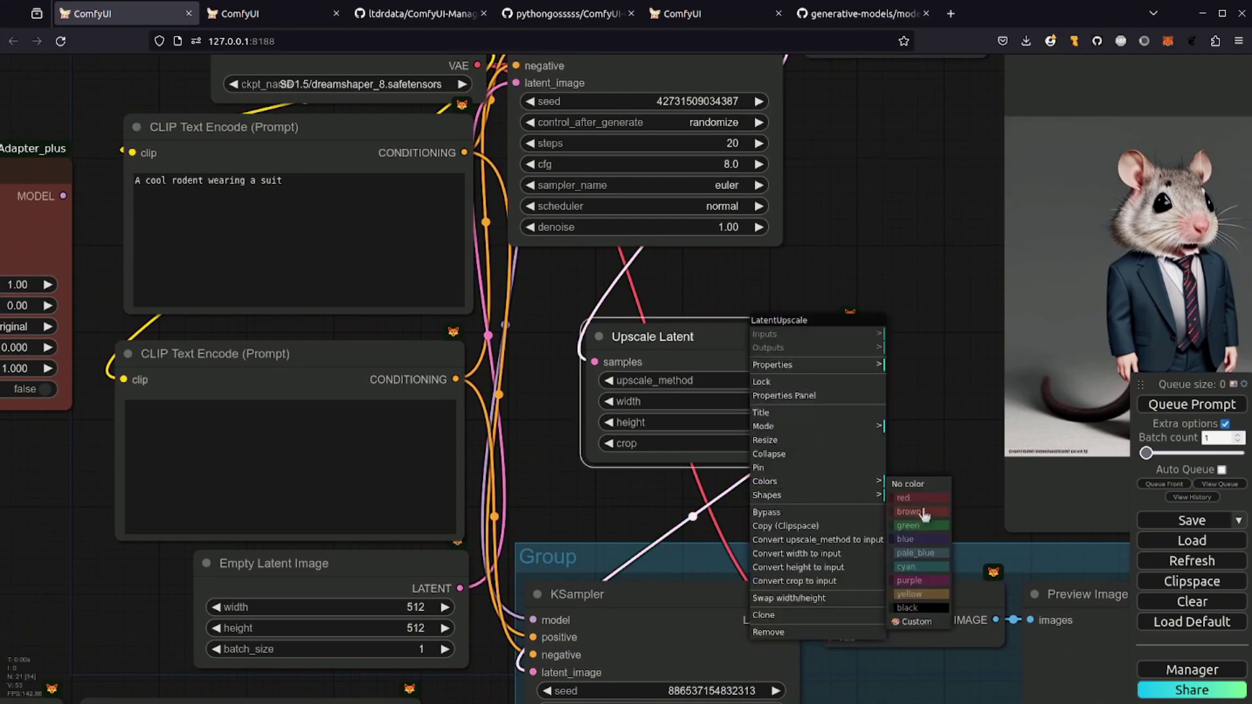
{"action": "left_click", "coordinate": [916, 622]}
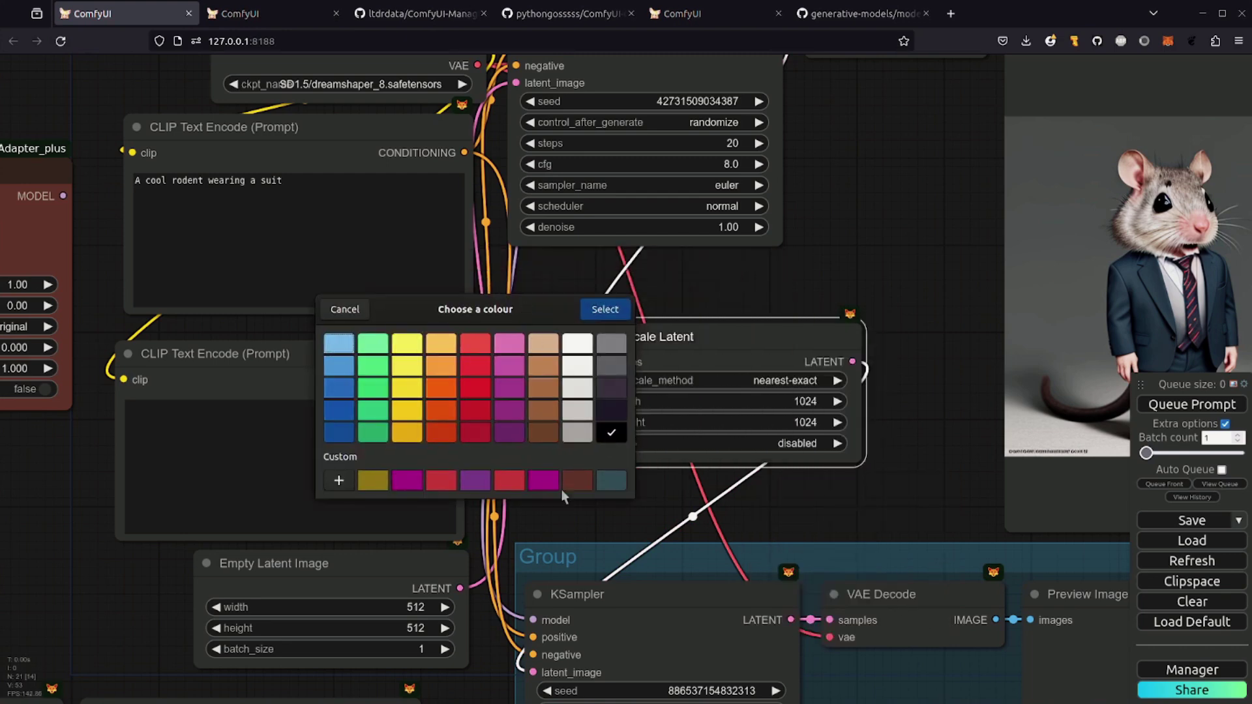
{"action": "left_click", "coordinate": [345, 310]}
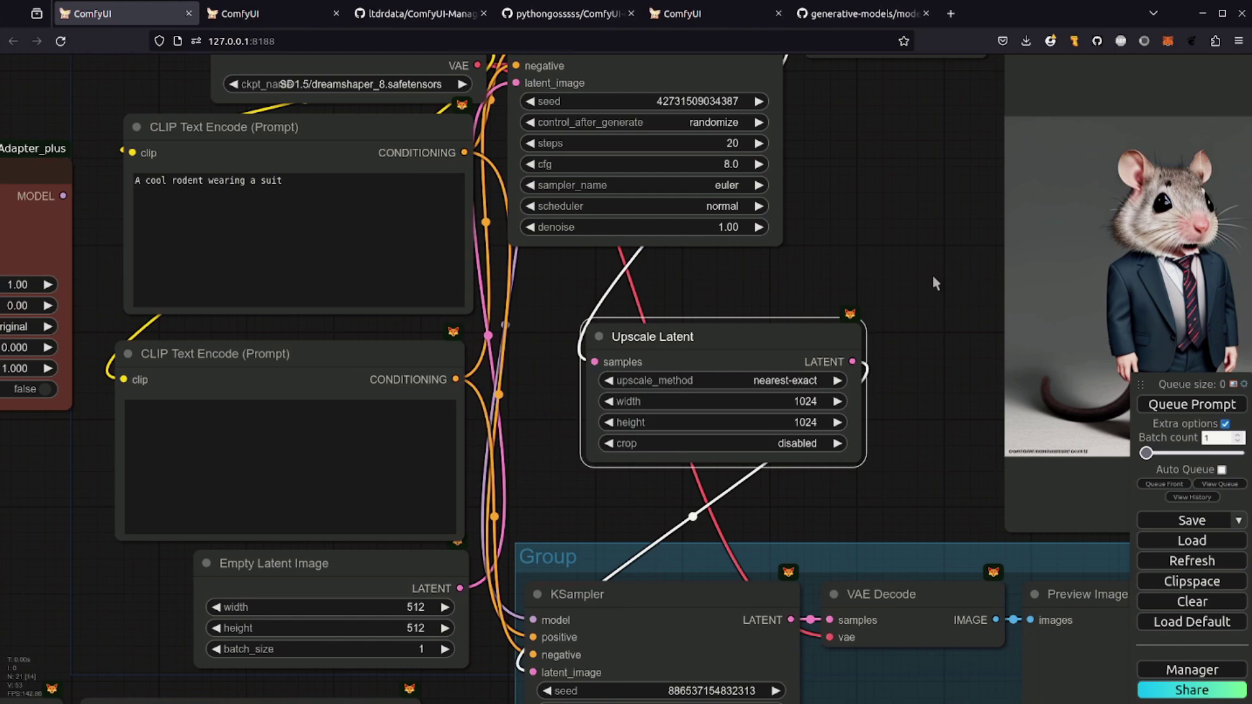
{"action": "scroll", "coordinate": [933, 276], "scroll_direction": "down", "scroll_amount": 5}
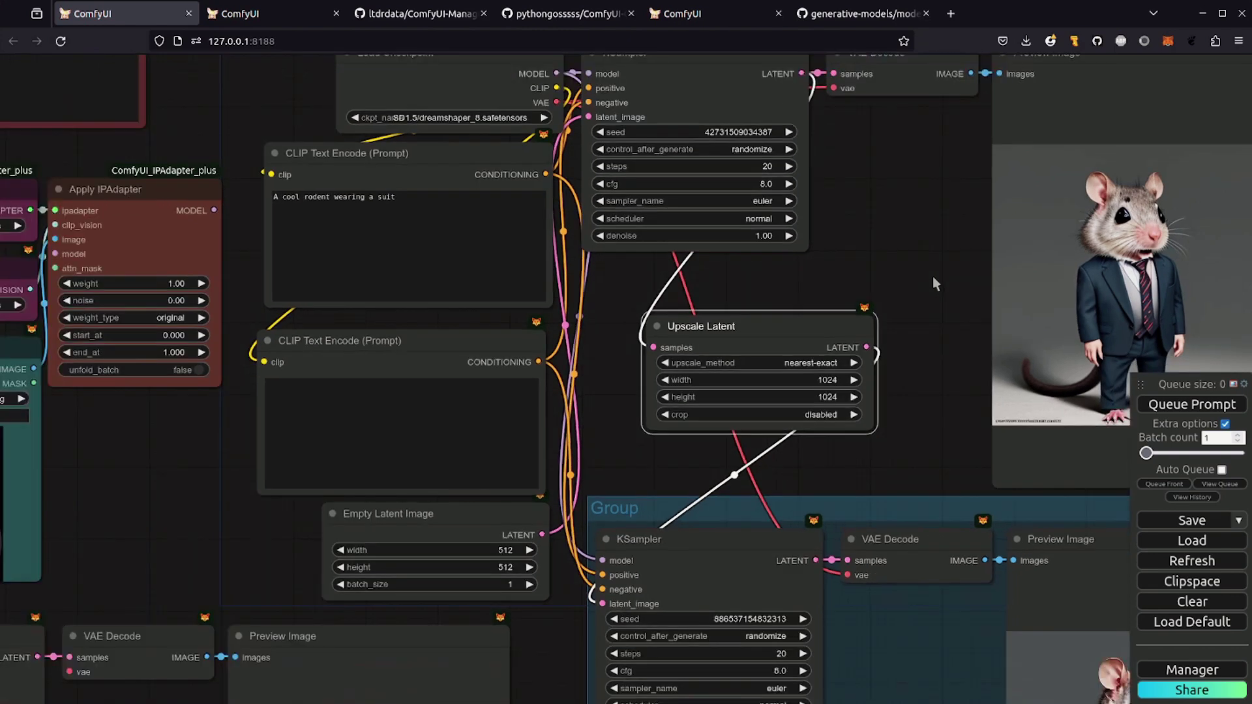
{"action": "scroll", "coordinate": [933, 282], "scroll_direction": "down", "scroll_amount": 1}
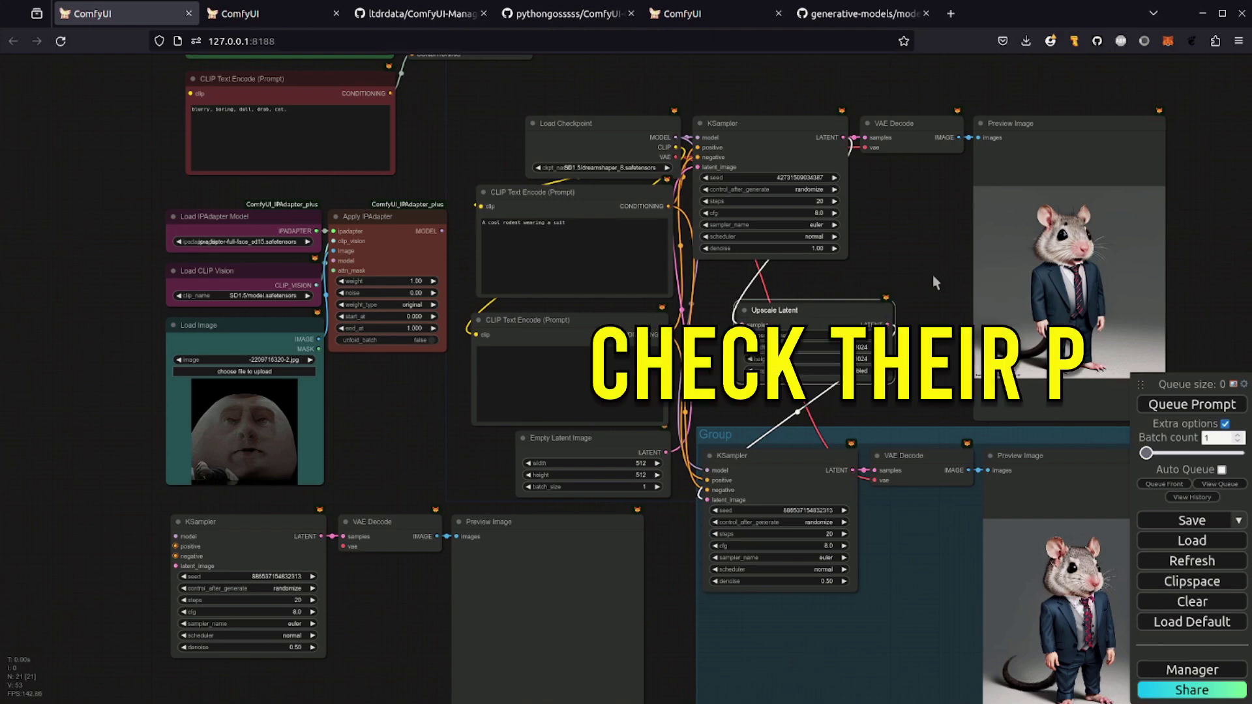
- Read through the Custom-Scripts README feature list, then return to the ComfyUI SDXL workflow tab
{"action": "left_click", "coordinate": [546, 15]}
{"action": "scroll", "coordinate": [1038, 218], "scroll_direction": "down", "scroll_amount": 8}
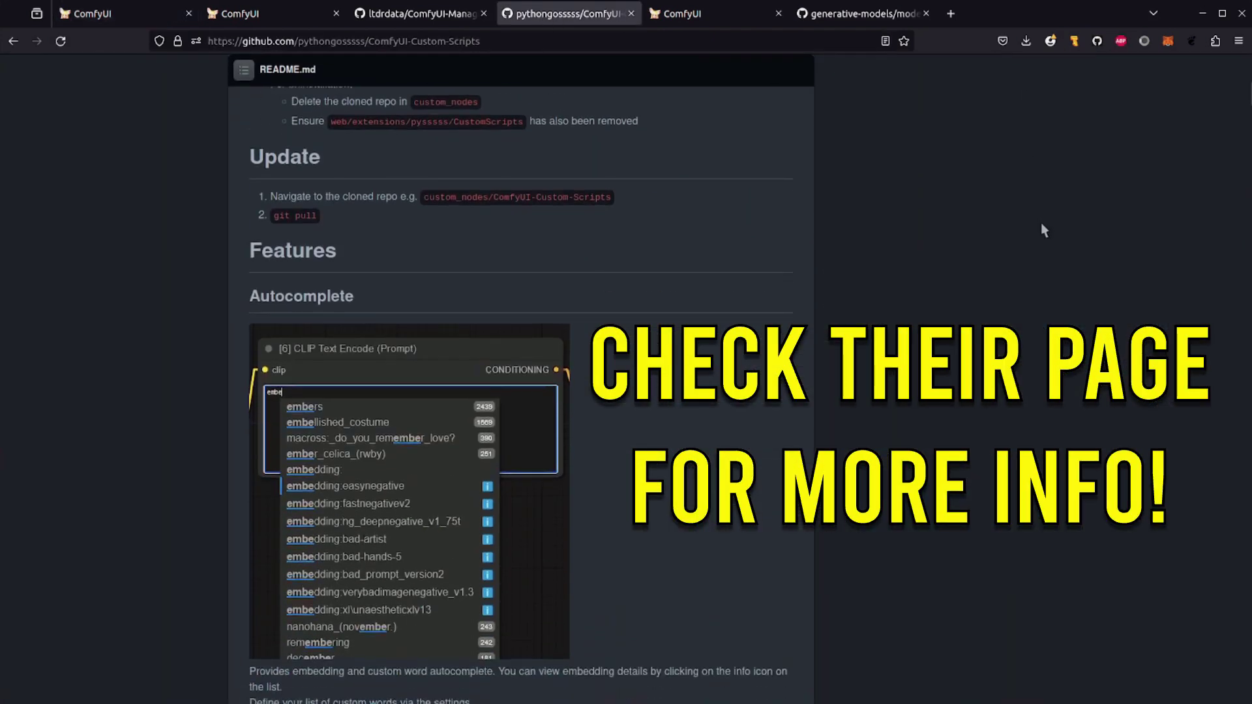
{"action": "scroll", "coordinate": [1043, 229], "scroll_direction": "down", "scroll_amount": 15}
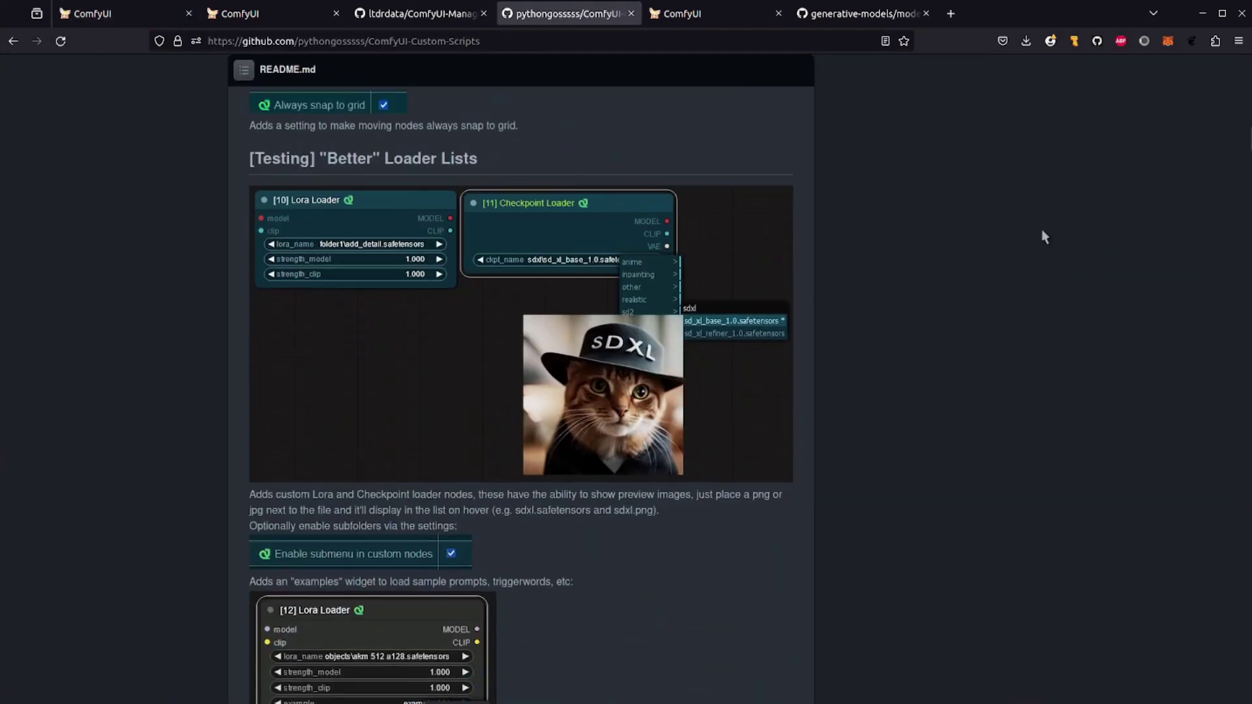
{"action": "scroll", "coordinate": [1045, 236], "scroll_direction": "down", "scroll_amount": 15}
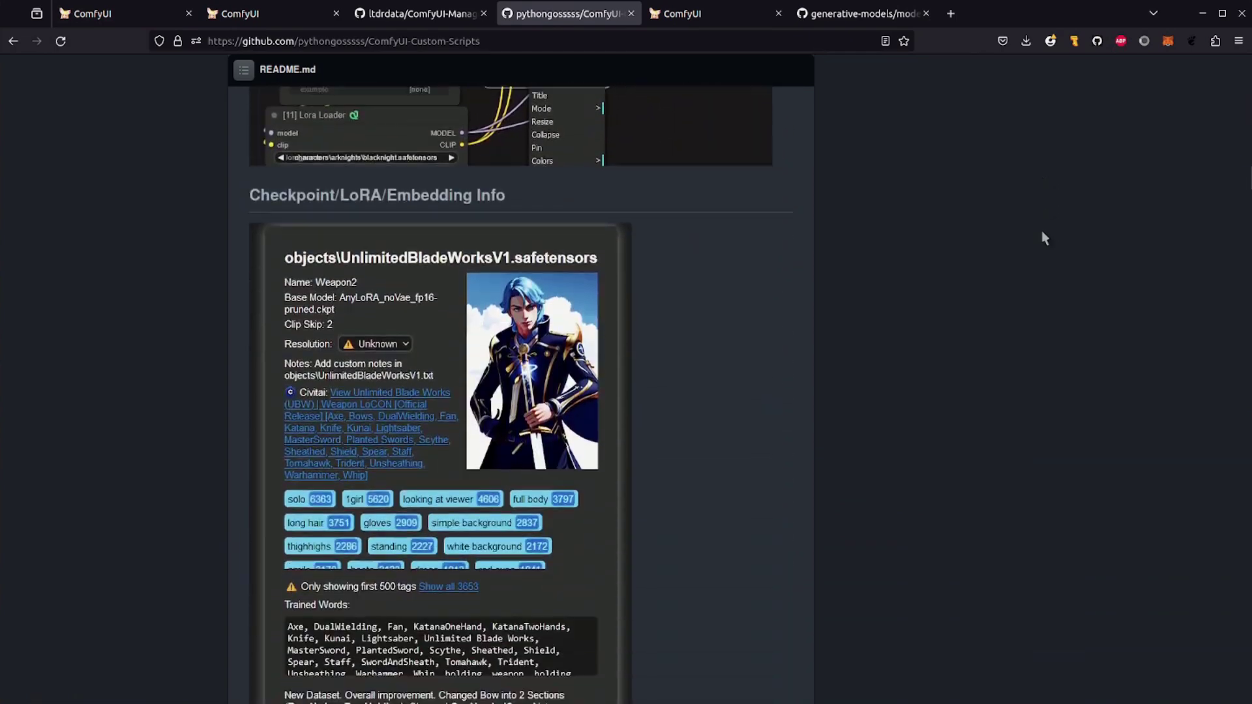
{"action": "scroll", "coordinate": [1042, 232], "scroll_direction": "down", "scroll_amount": 12}
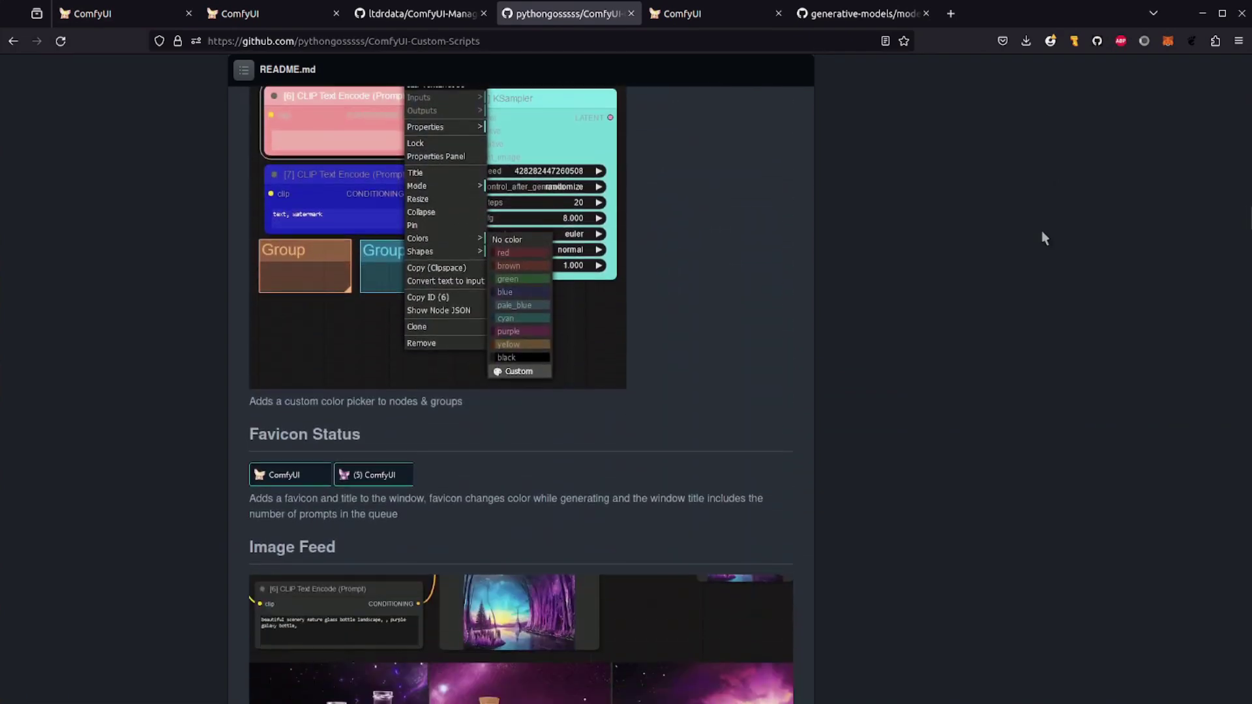
{"action": "scroll", "coordinate": [1044, 238], "scroll_direction": "down", "scroll_amount": 10}
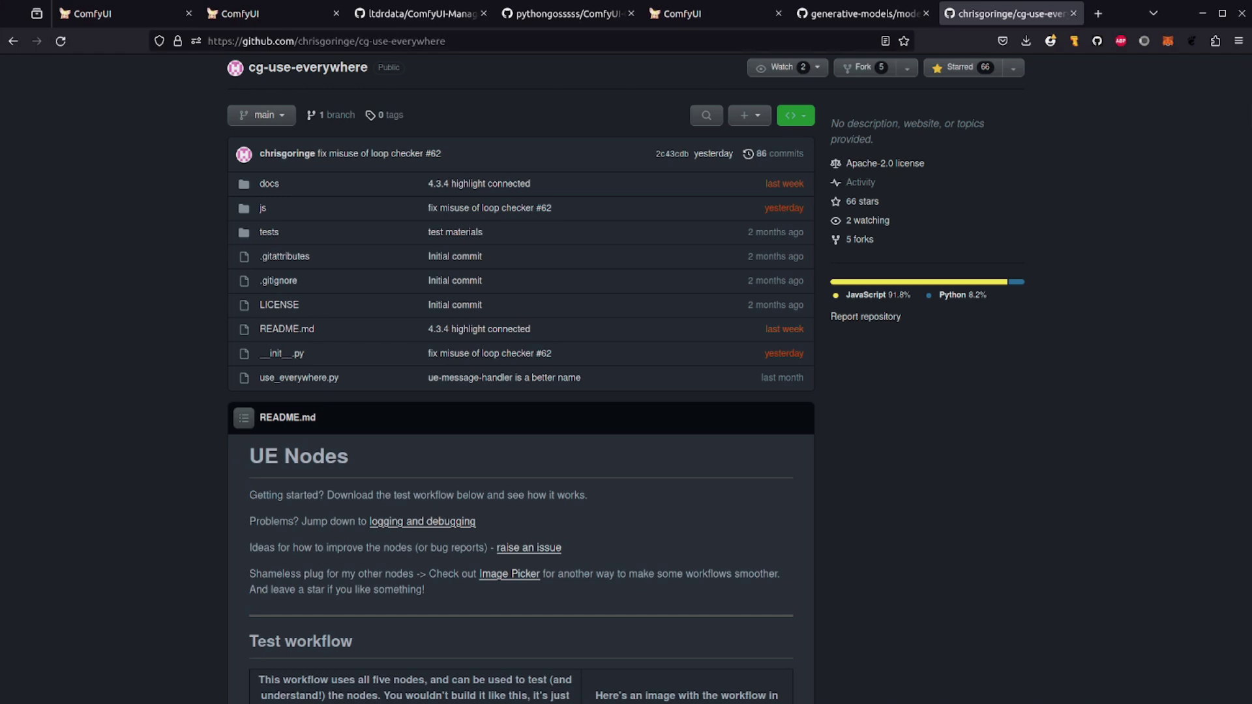
{"action": "key", "text": "ctrl+5"}
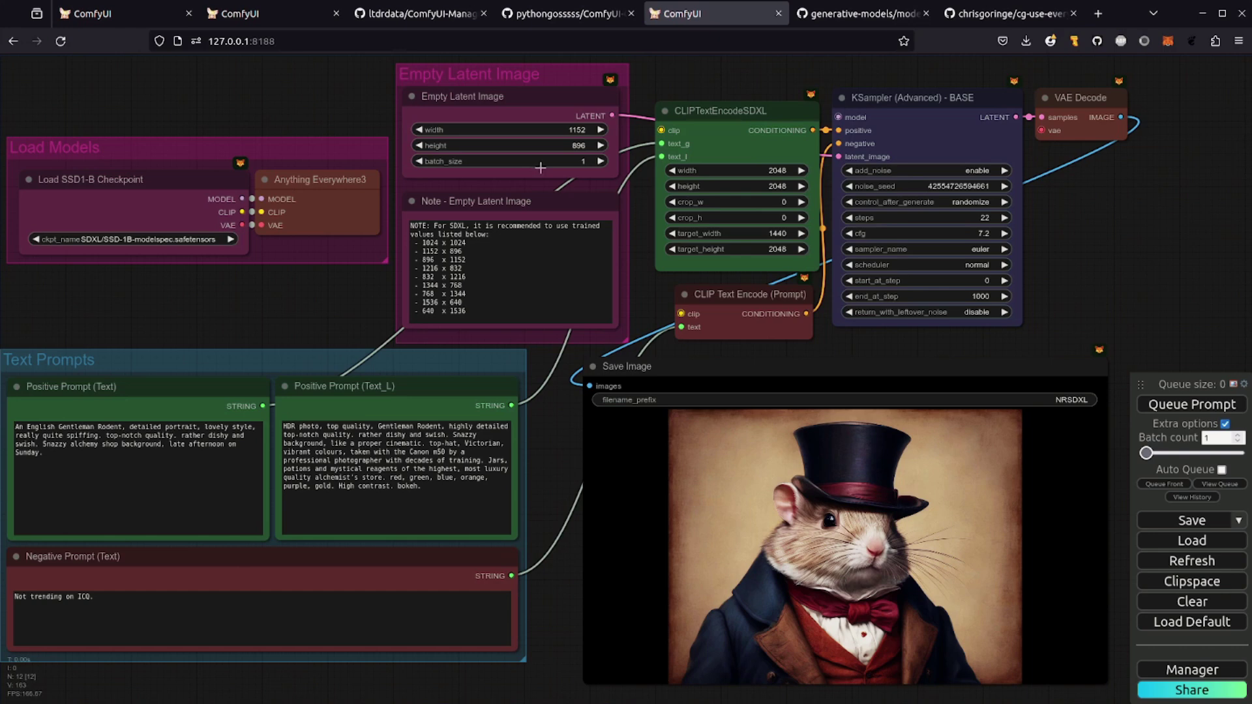
- Move the Load Models group and turn on 'Show UE links' to display Anything Everywhere connections
{"action": "left_click_drag", "start_coordinate": [236, 152], "coordinate": [210, 128]}
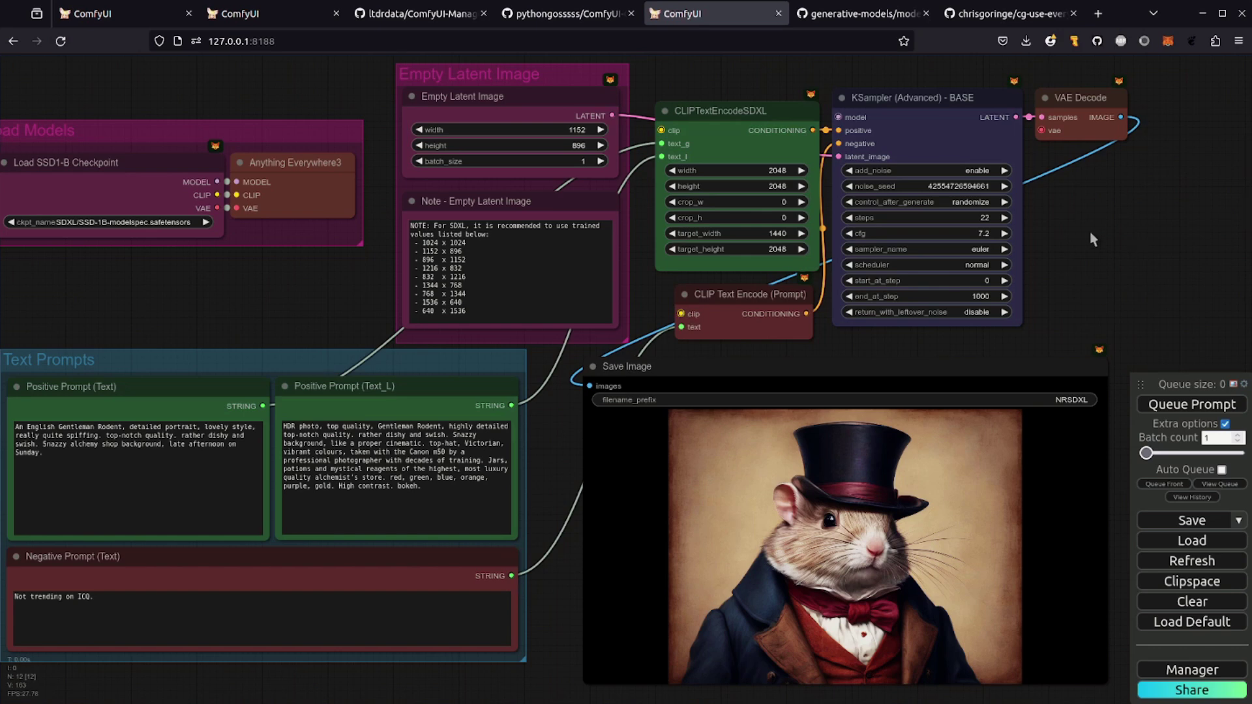
{"action": "left_click_drag", "start_coordinate": [286, 288], "coordinate": [307, 274]}
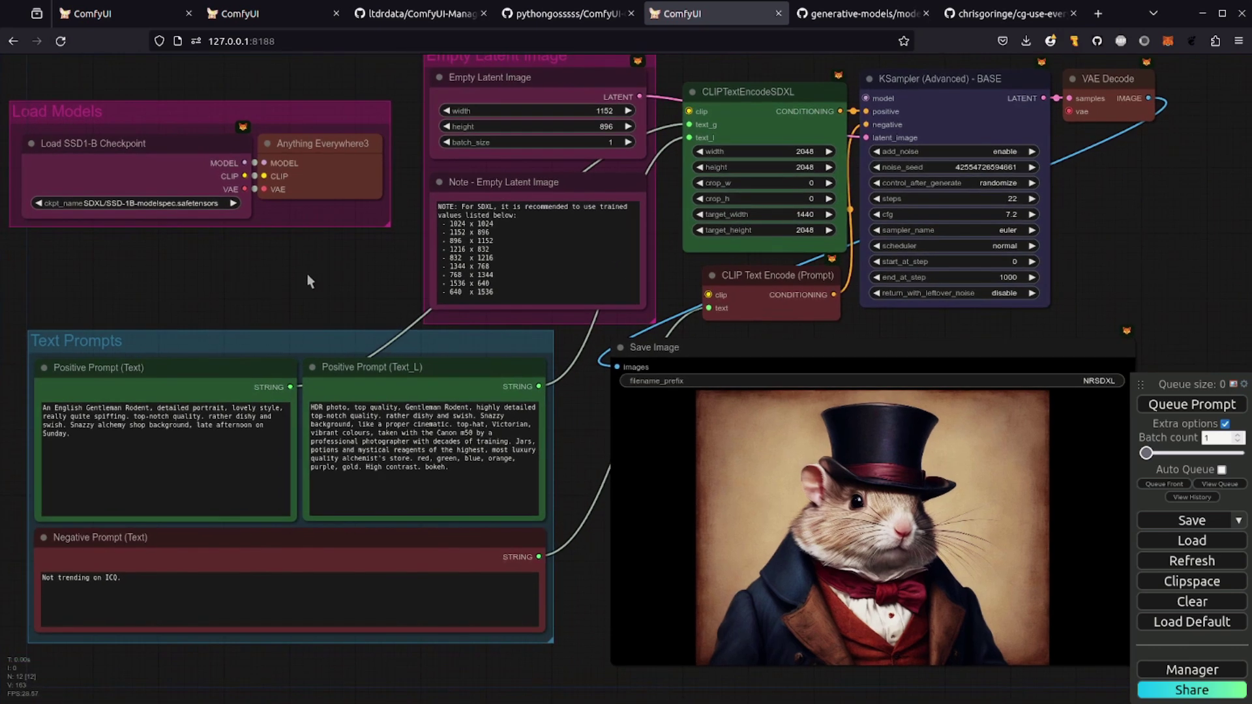
{"action": "right_click", "coordinate": [353, 260]}
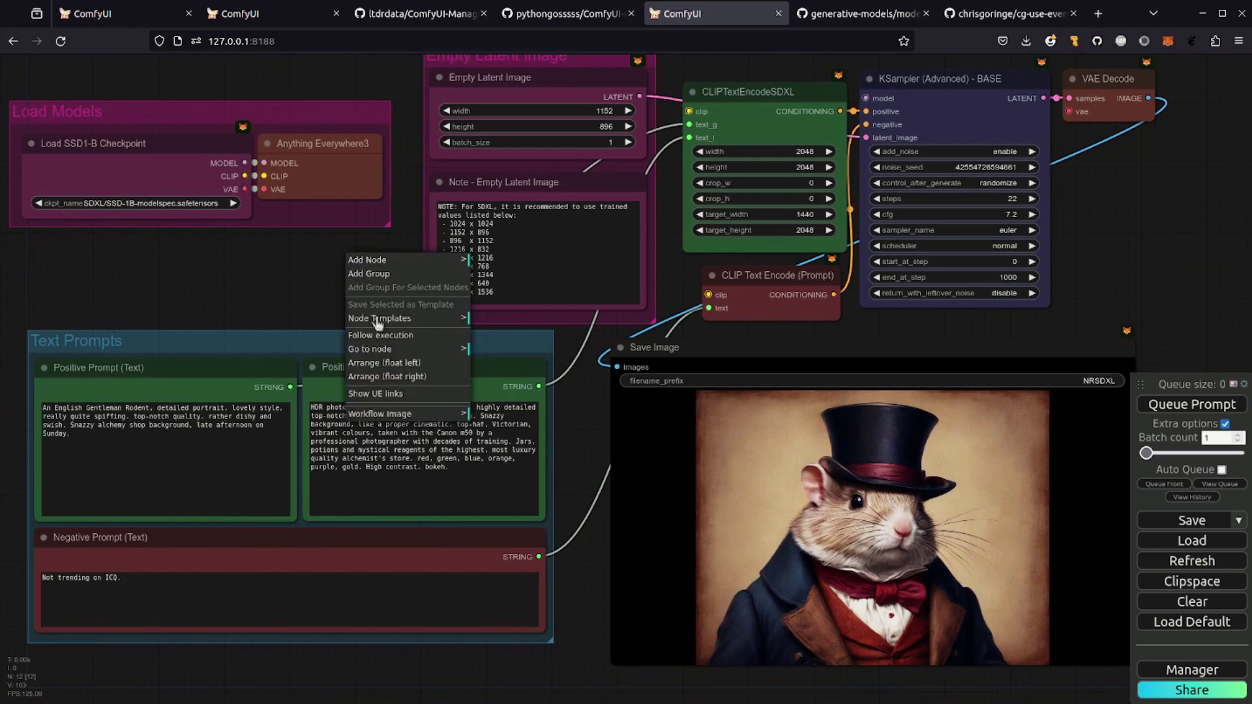
{"action": "left_click", "coordinate": [400, 394]}
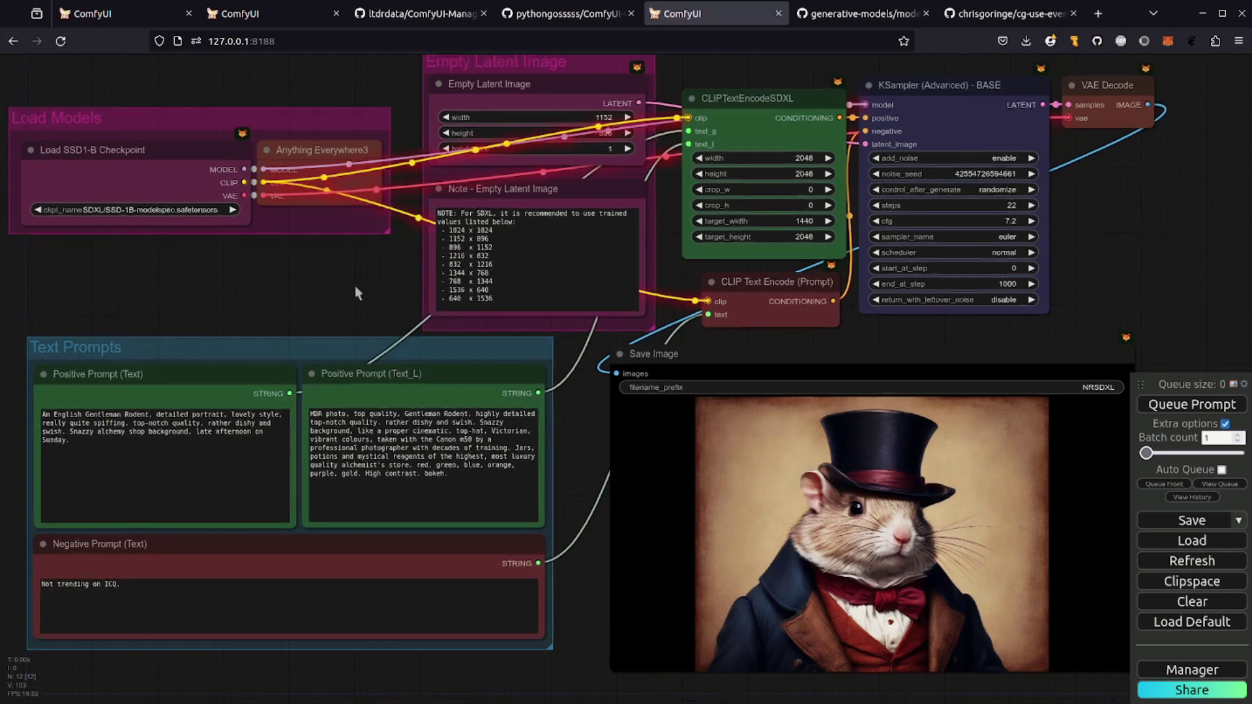
{"action": "mouse_move", "coordinate": [355, 285]}
{"action": "left_mouse_down"}
{"action": "mouse_move", "coordinate": [348, 342]}
{"action": "mouse_move", "coordinate": [362, 345]}
{"action": "mouse_move", "coordinate": [303, 334]}
{"action": "mouse_move", "coordinate": [413, 327]}
{"action": "mouse_move", "coordinate": [334, 313]}
{"action": "mouse_move", "coordinate": [367, 300]}
{"action": "left_mouse_up"}
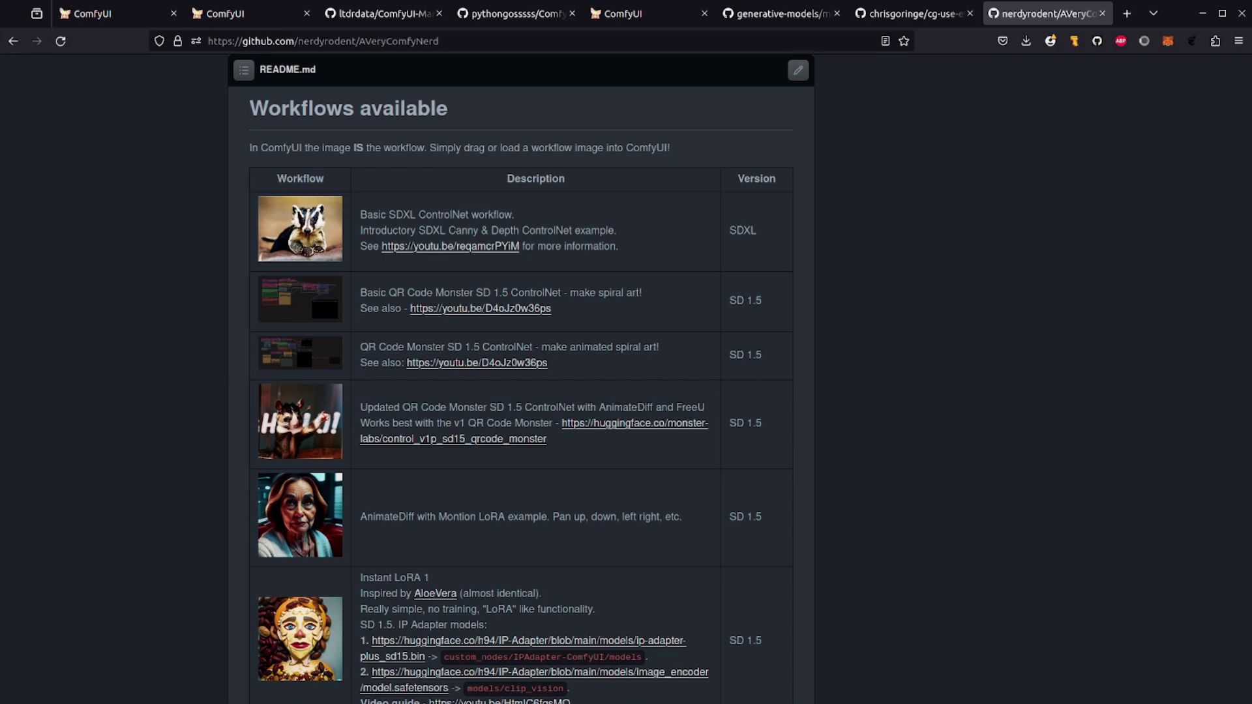
- Switch to the GitHub tab showing Stability AI's LICENSE-SDXL-Turbo non-commercial licence agreement
{"action": "key", "text": "ctrl+Page_Up"}
{"action": "key", "text": "ctrl+Page_Up"}
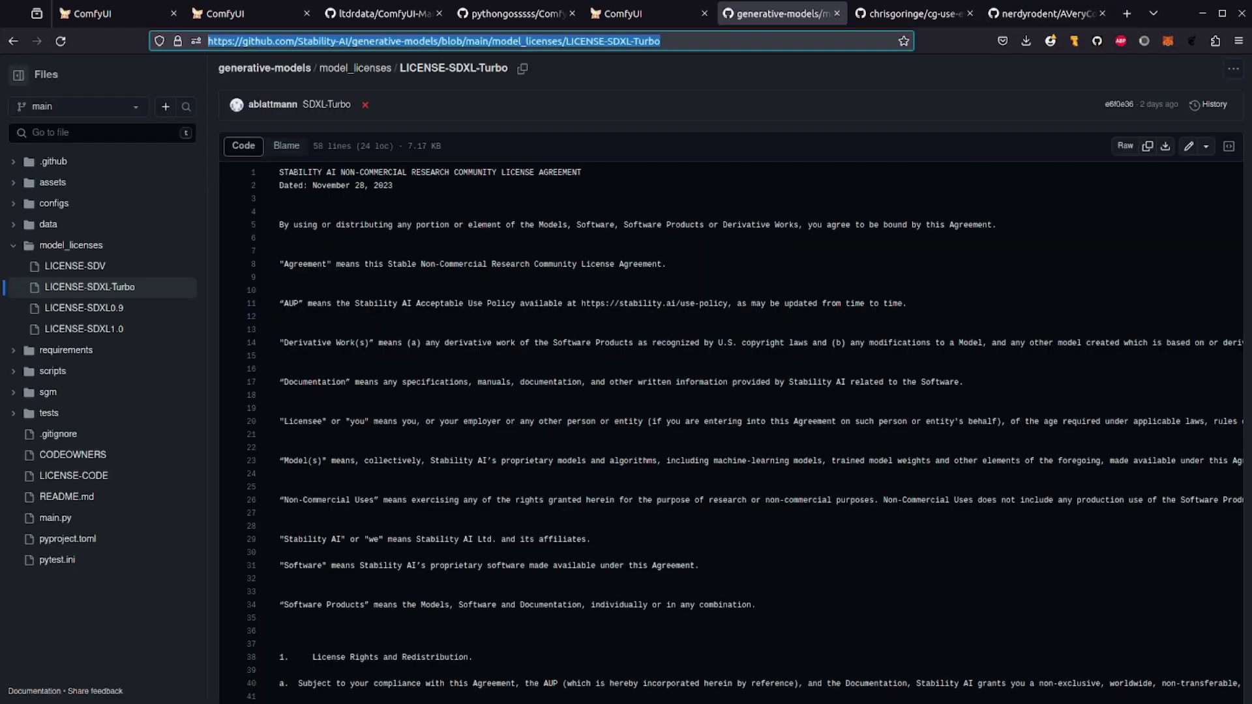